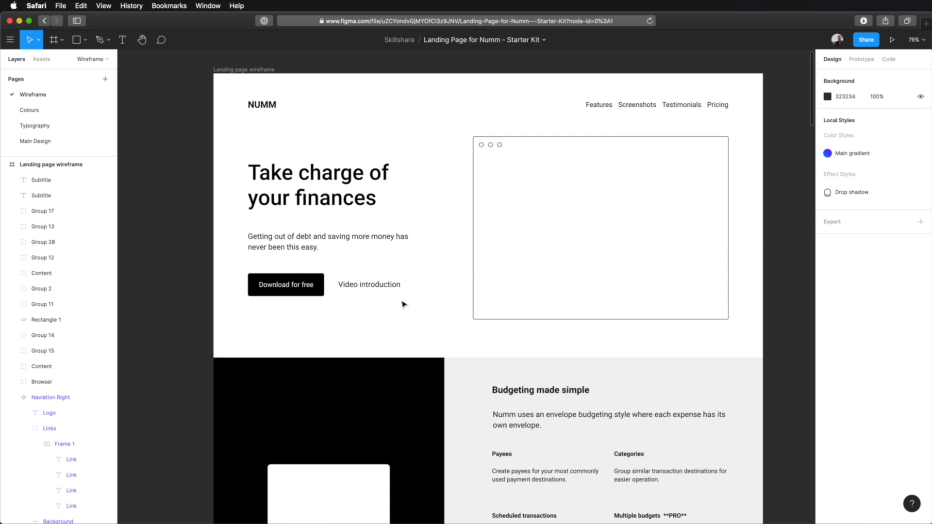
Copy the hero Content group from the Wireframe page and paste it into the Desktop frame on the Main Design page
double_click(323, 174)
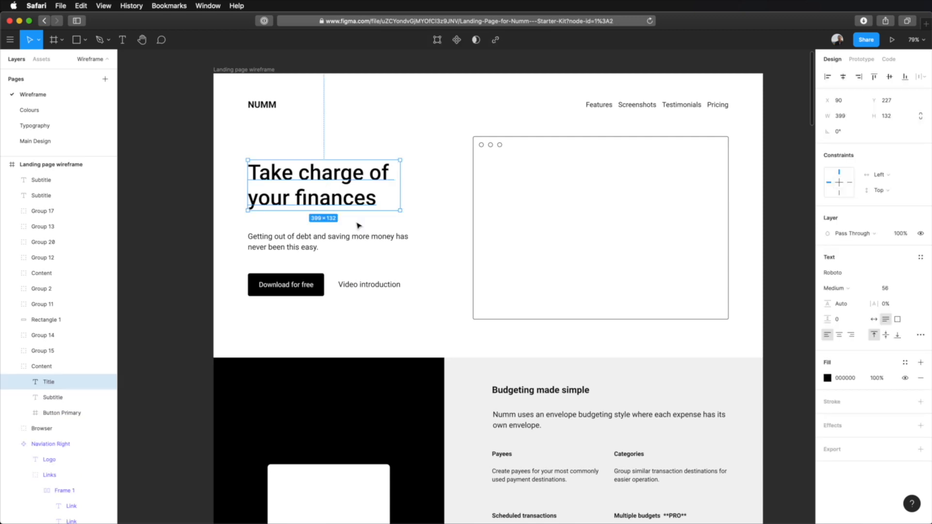
left_click(311, 238, "shift")
left_click(340, 285, "shift")
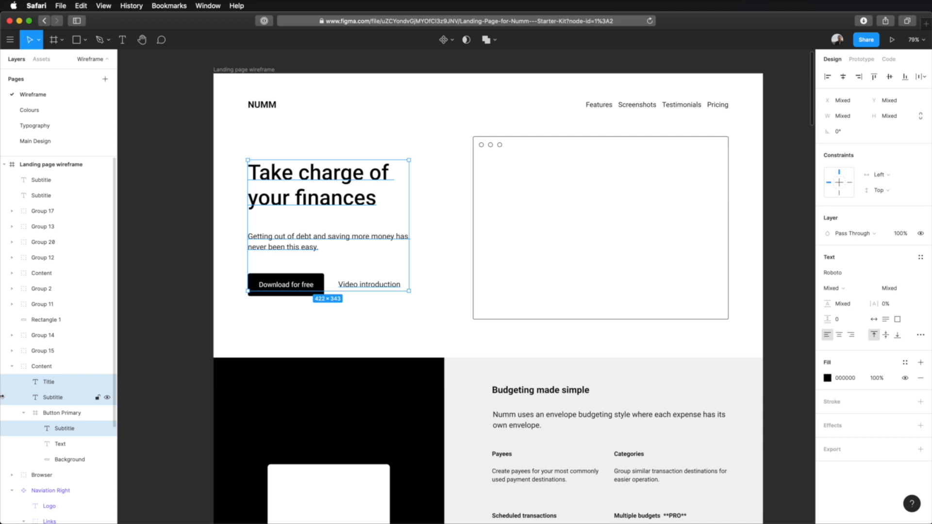
left_click(59, 367)
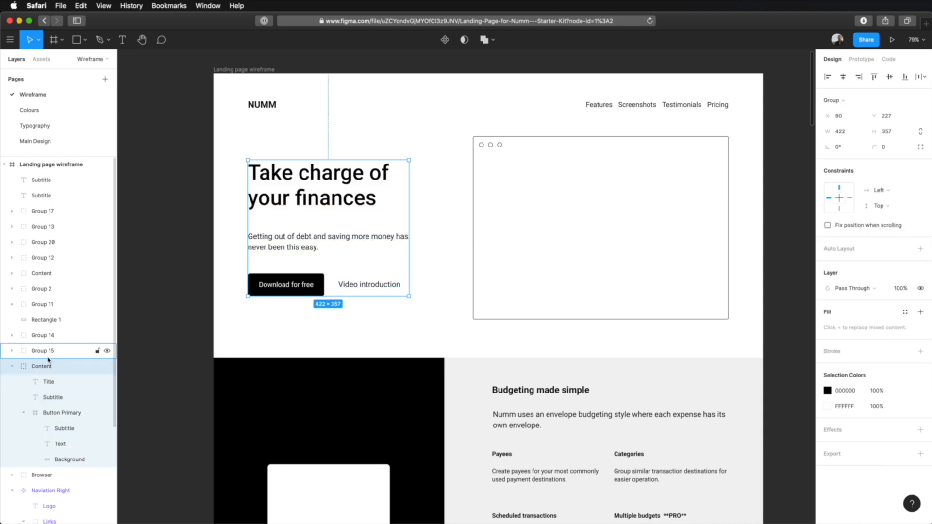
left_click(44, 143)
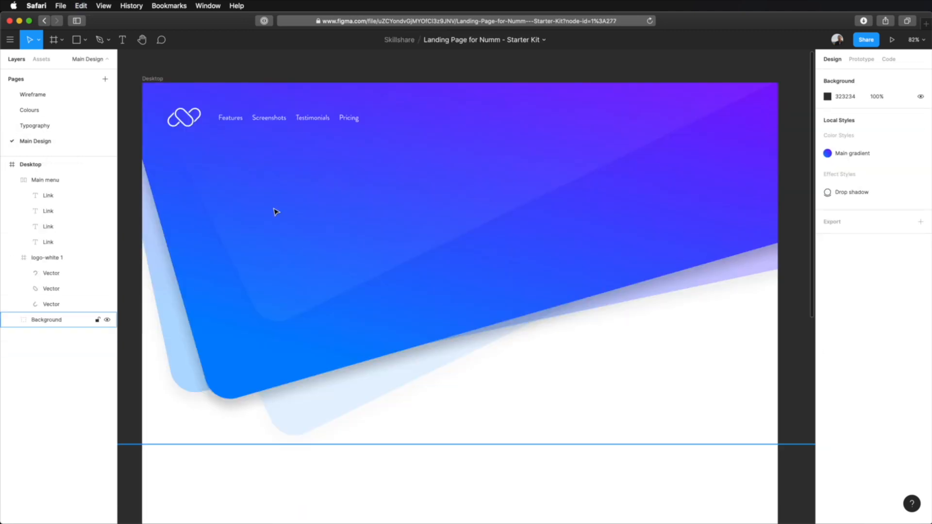
key("super+v")
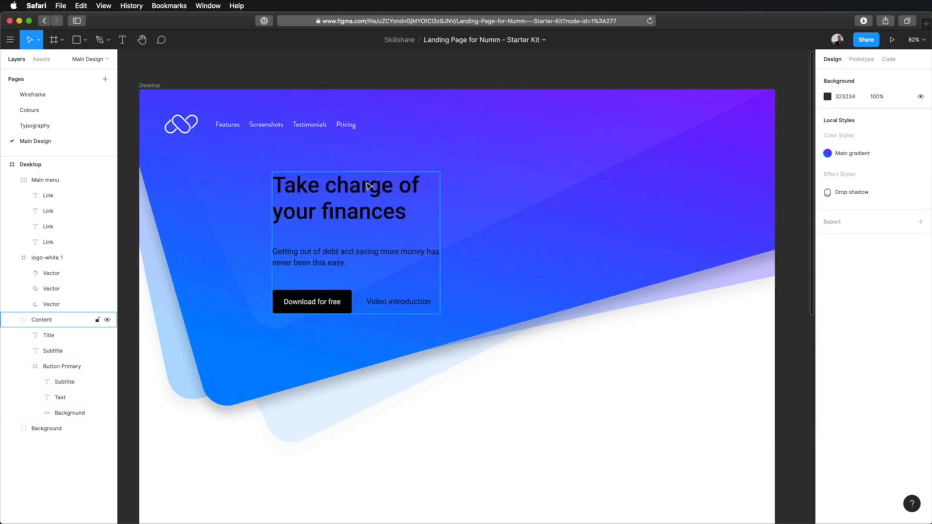
left_click(360, 188)
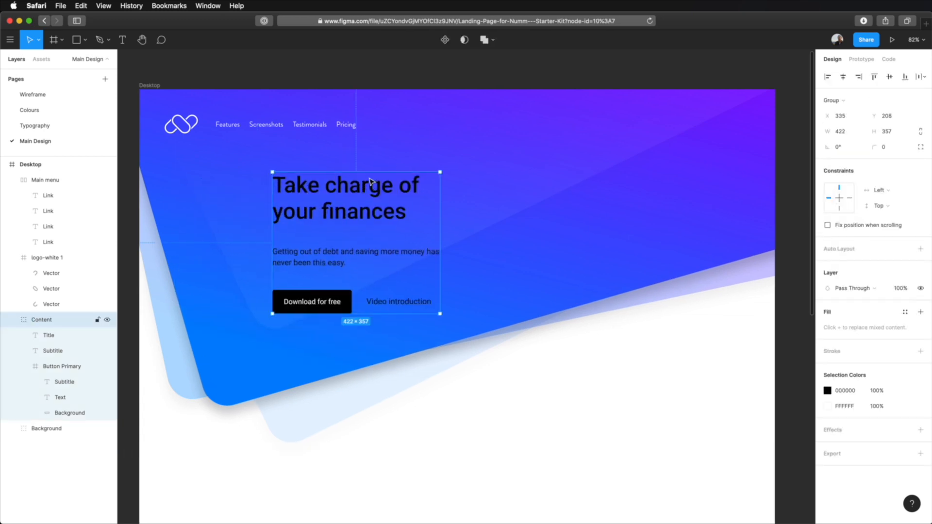
left_click(451, 71)
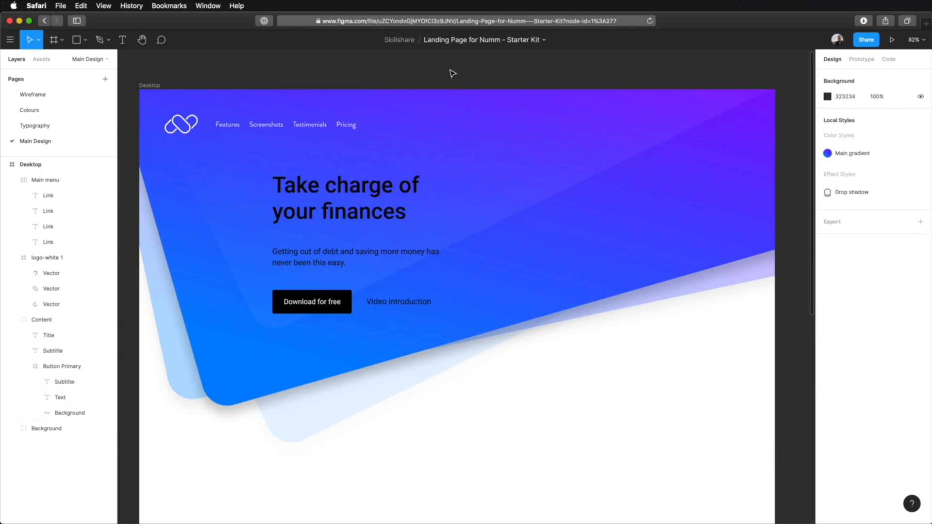
Examine the text properties of the title, subtitle and button label in the pasted Content group
scroll(489, 195, "down", 2)
scroll(488, 195, "up", 1)
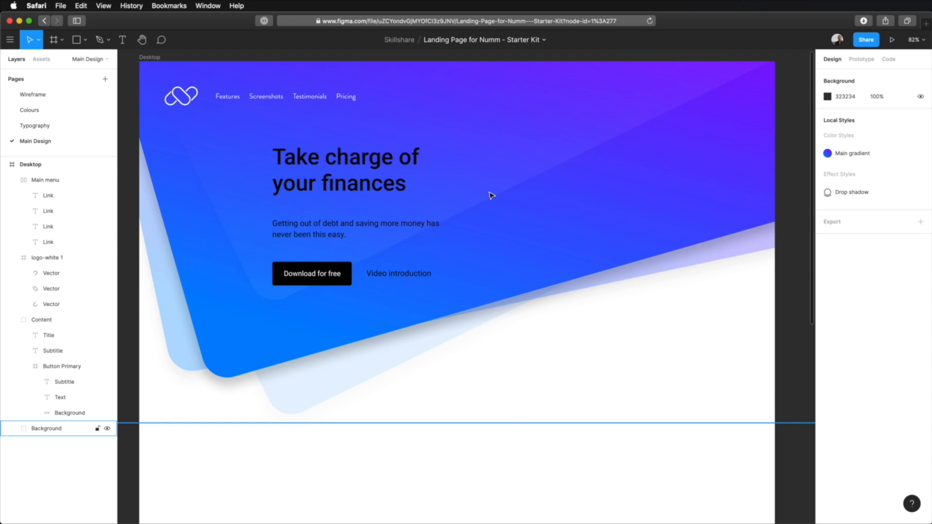
left_click(354, 161)
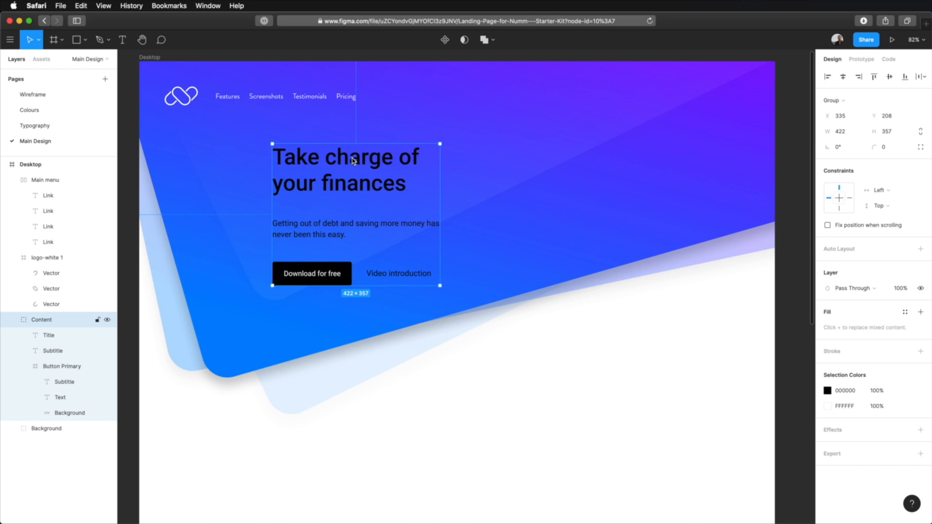
double_click(353, 161)
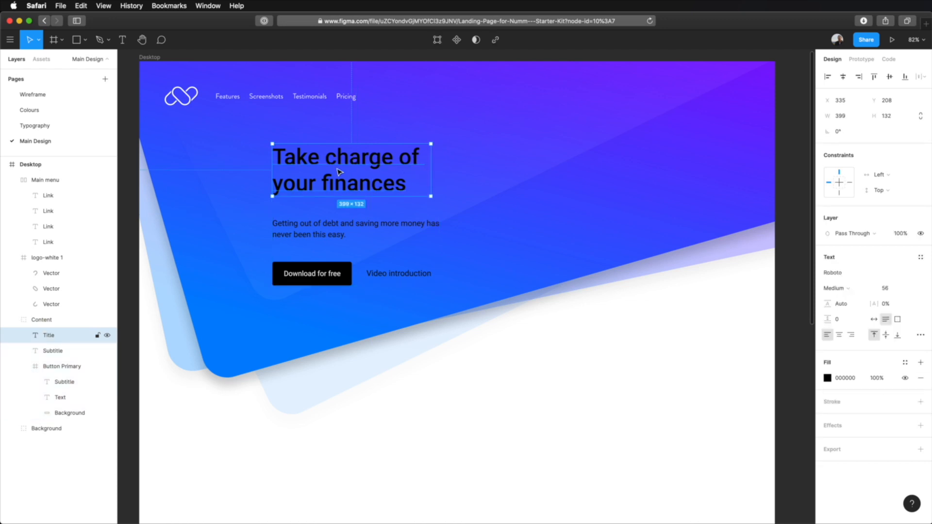
left_click(792, 184)
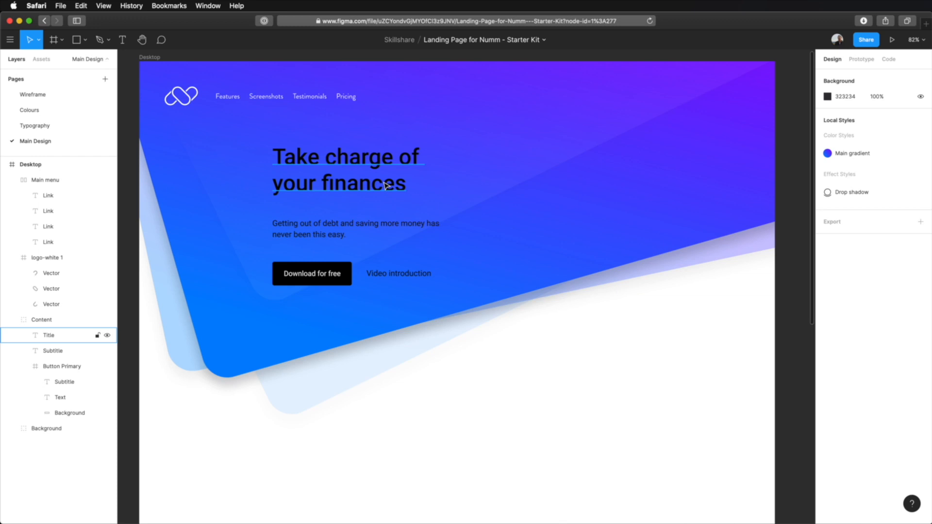
left_click(386, 184, "super")
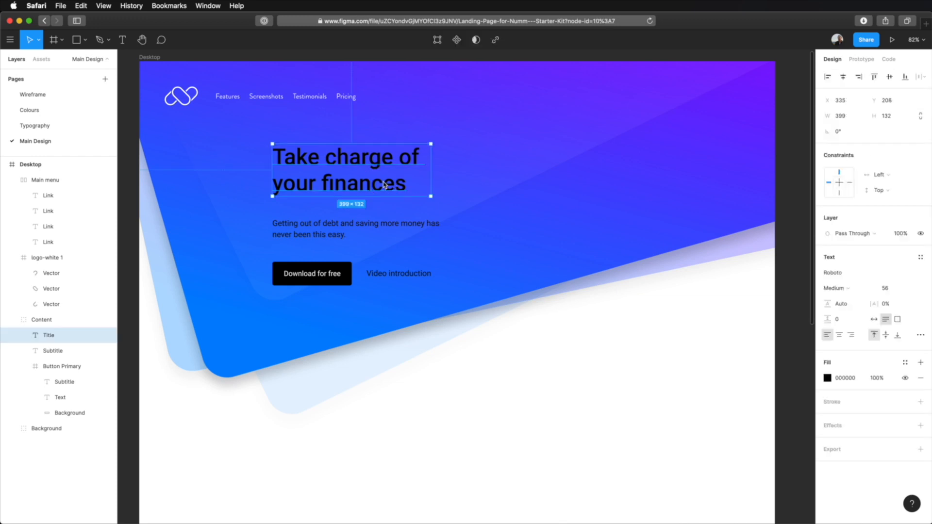
left_click(401, 225, "super")
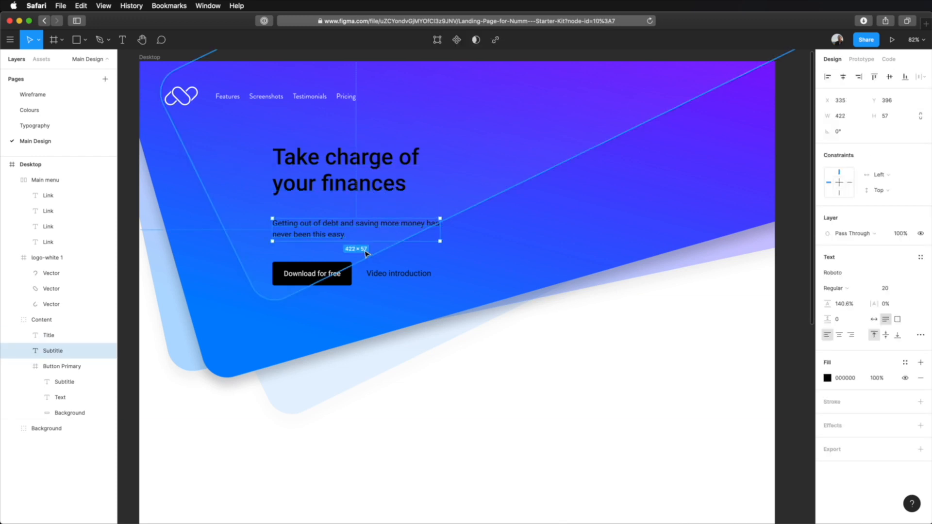
left_click(313, 276, "super")
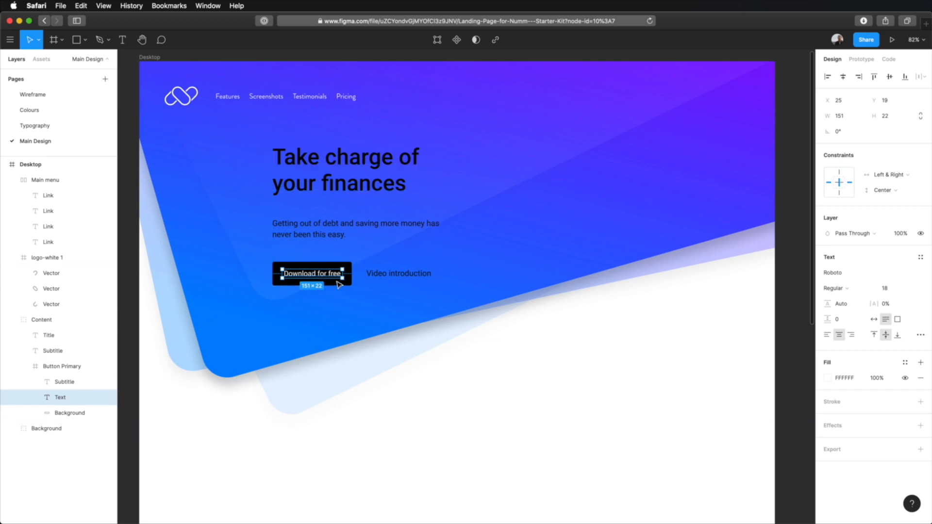
left_click(640, 420)
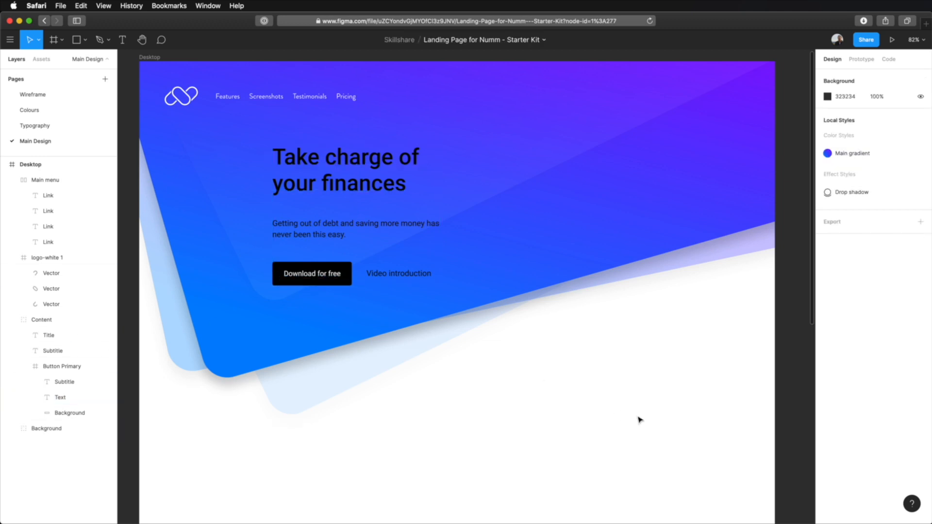
Set the fill of the "Take charge of your finances" title to white (FFFFFF)
left_click(359, 163, "super")
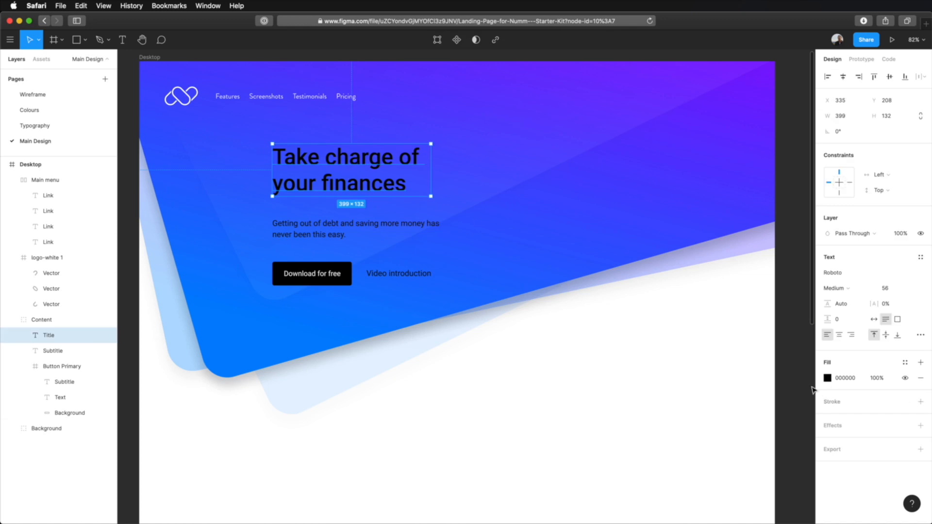
left_click(827, 379)
left_click_drag(773, 333, 588, 245)
key("super+Tab")
key("super+Tab")
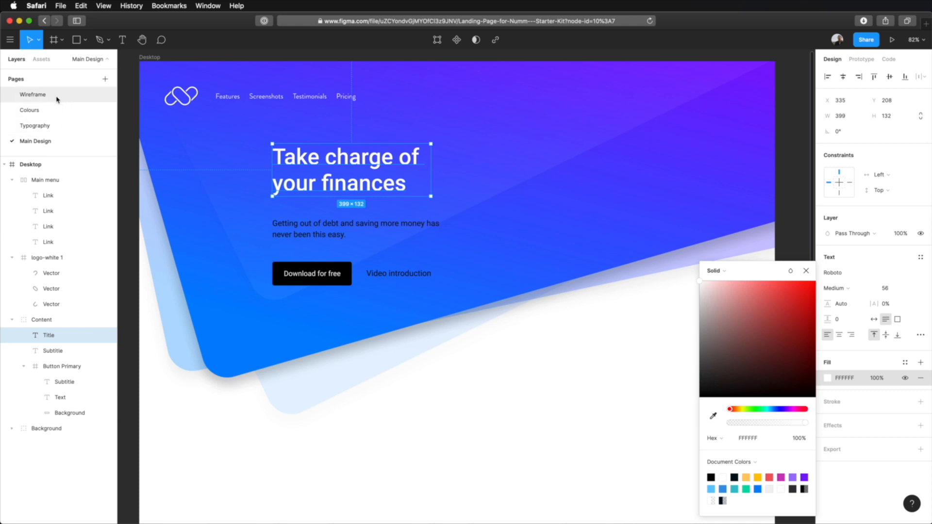
Copy the properties of the Heading 1 text in the Heading styles frame on the Typography page
left_click(58, 125)
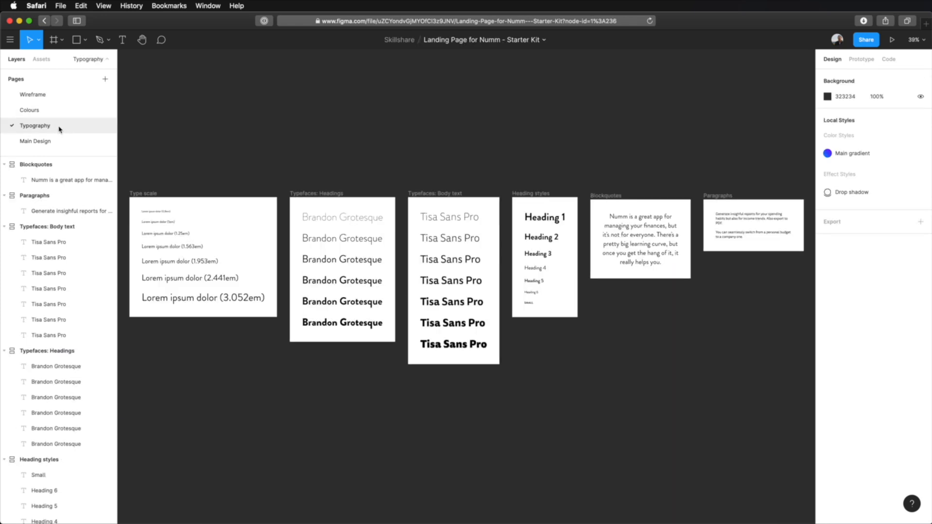
scroll(559, 231, "up", 10)
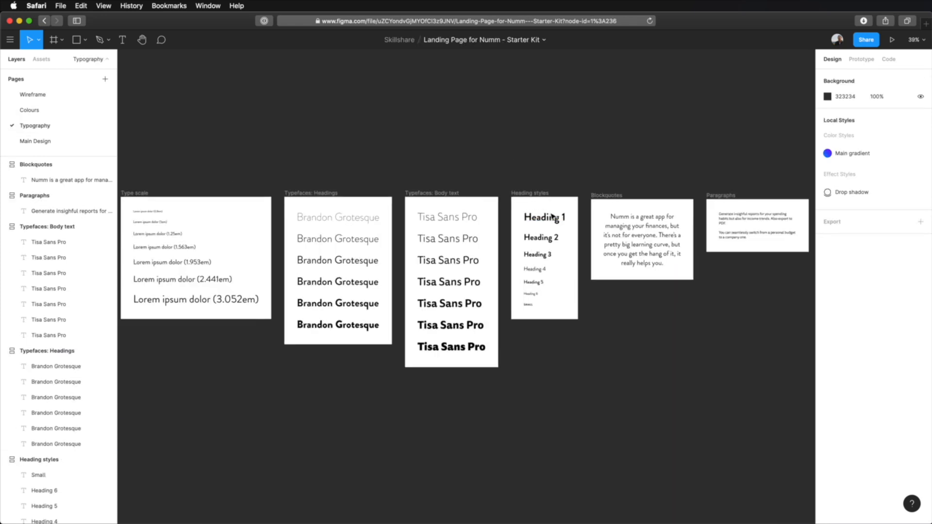
scroll(559, 232, "down", 5)
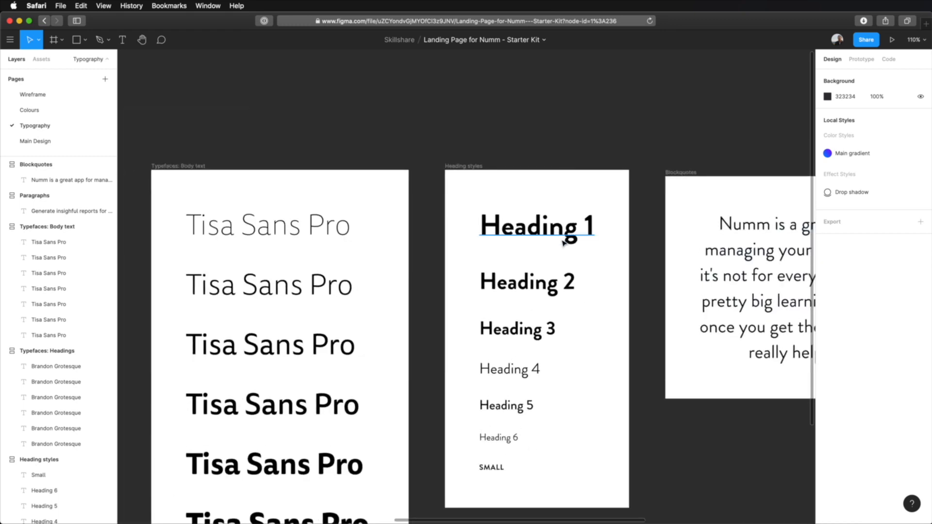
left_click(562, 229)
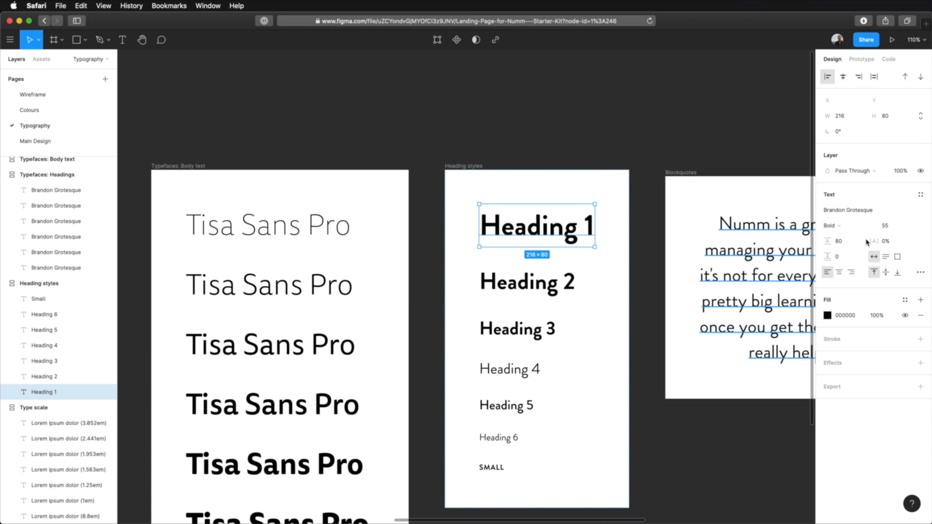
right_click(539, 221)
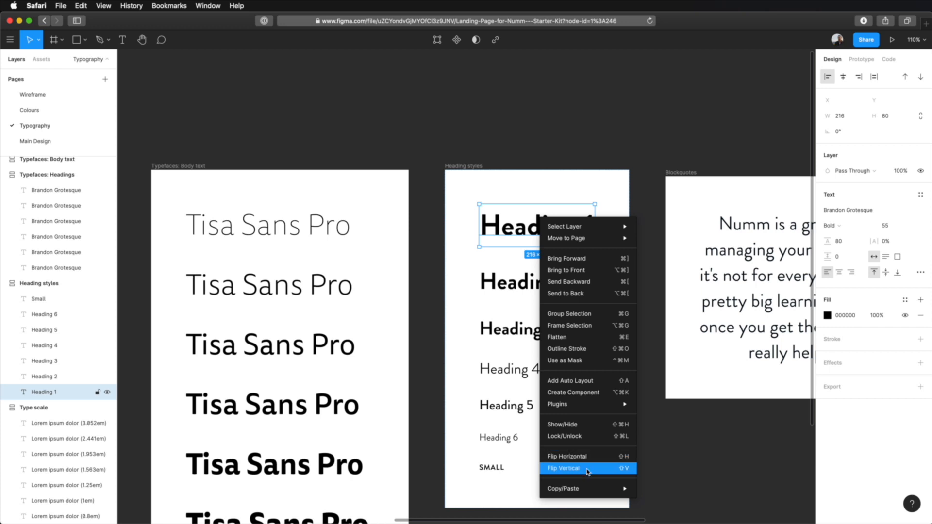
mouse_move(584, 489)
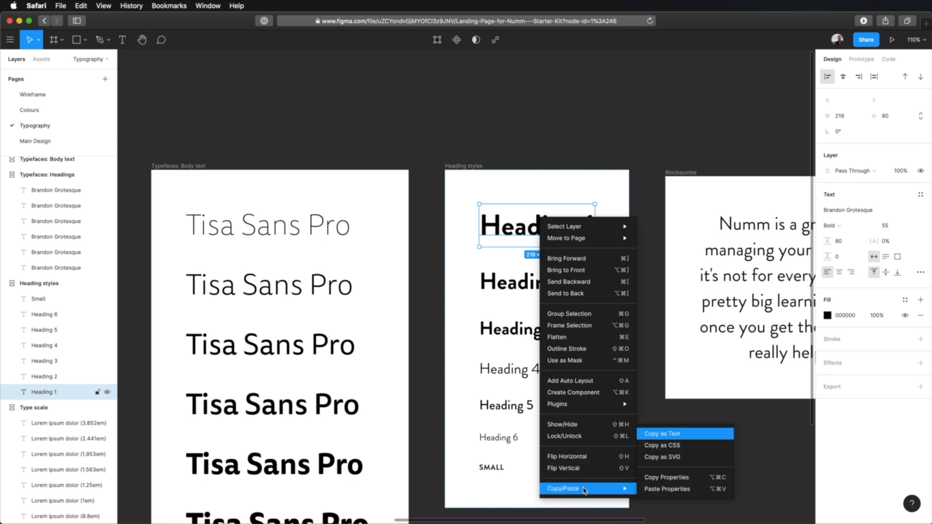
left_click(678, 479)
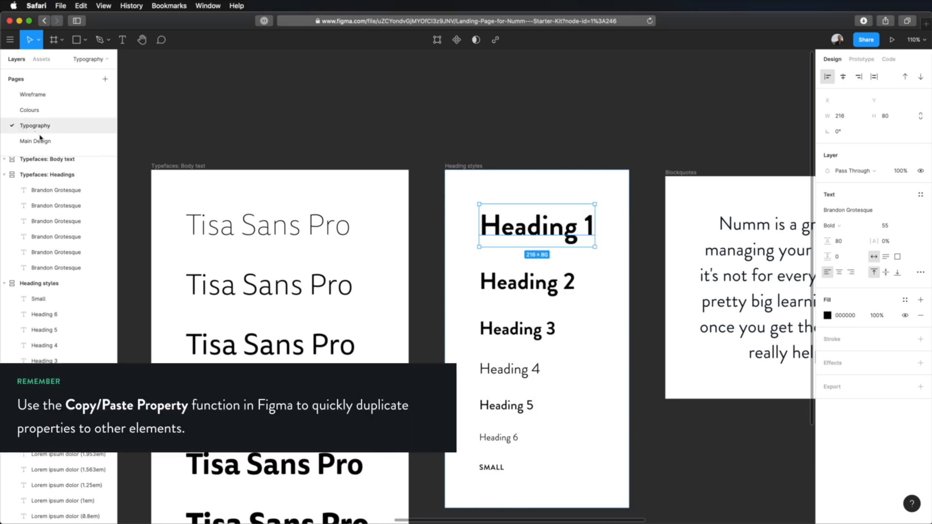
Paste the copied Heading 1 properties onto the "Take charge of your finances" title on the Main Design page
left_click(45, 141)
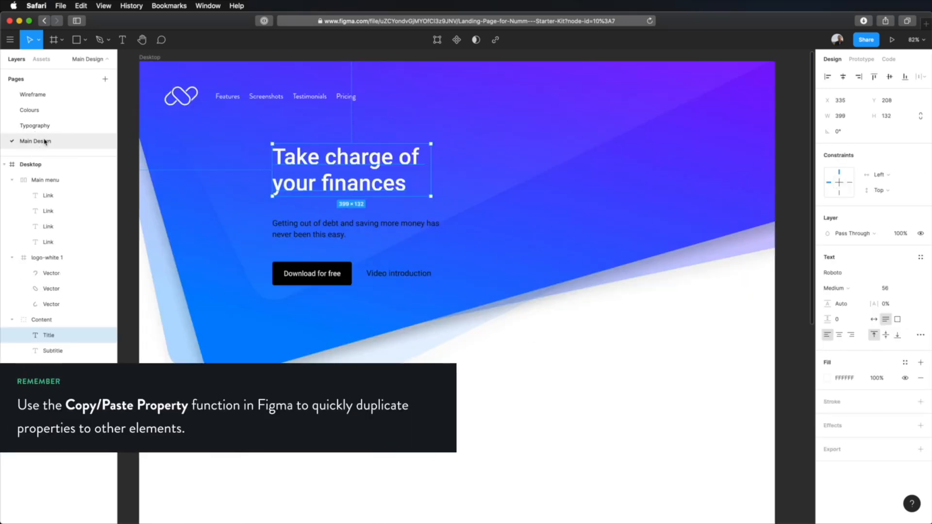
right_click(338, 159)
mouse_move(347, 164)
mouse_move(374, 426)
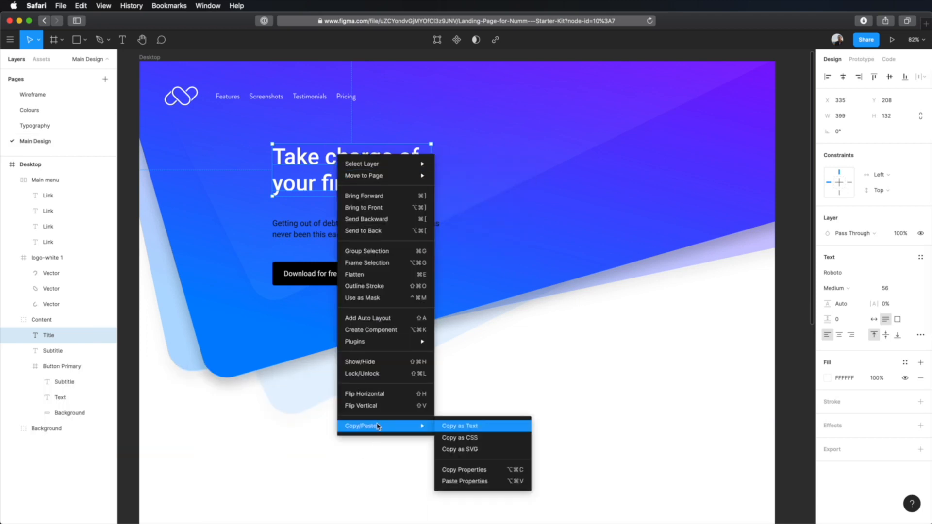
left_click(471, 482)
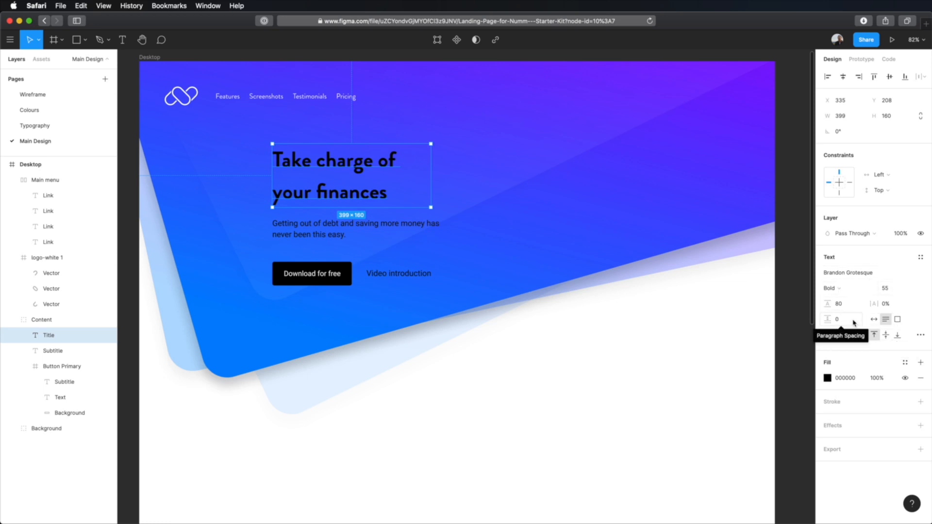
Recolour the restyled hero title with a white FFFFFF fill
left_click(828, 378)
left_click_drag(735, 347, 670, 279)
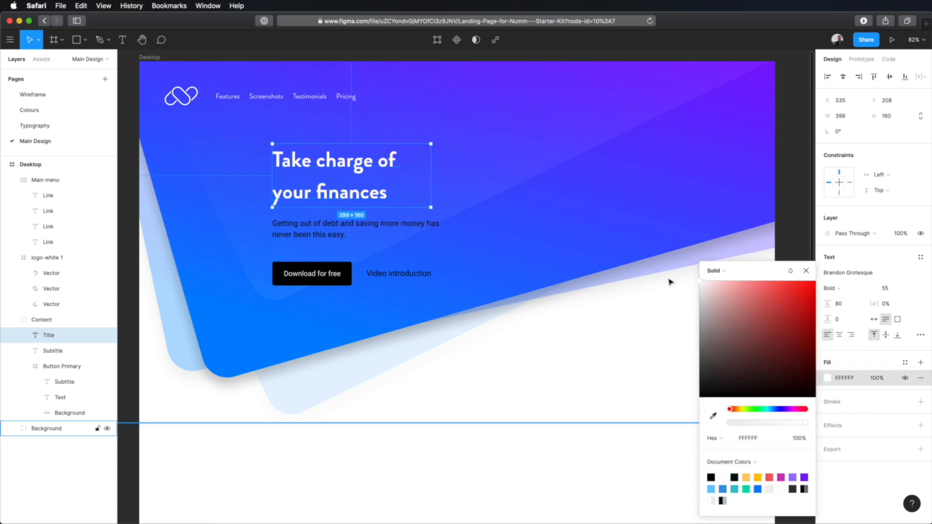
left_click(655, 327)
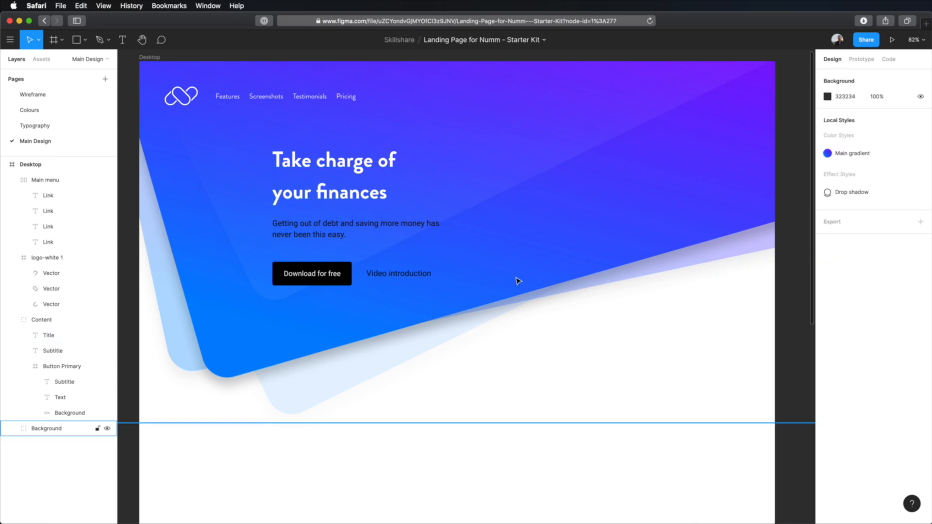
Show the layout grids and move the Content group to X 192, aligned with the first grid column
key("ctrl+g")
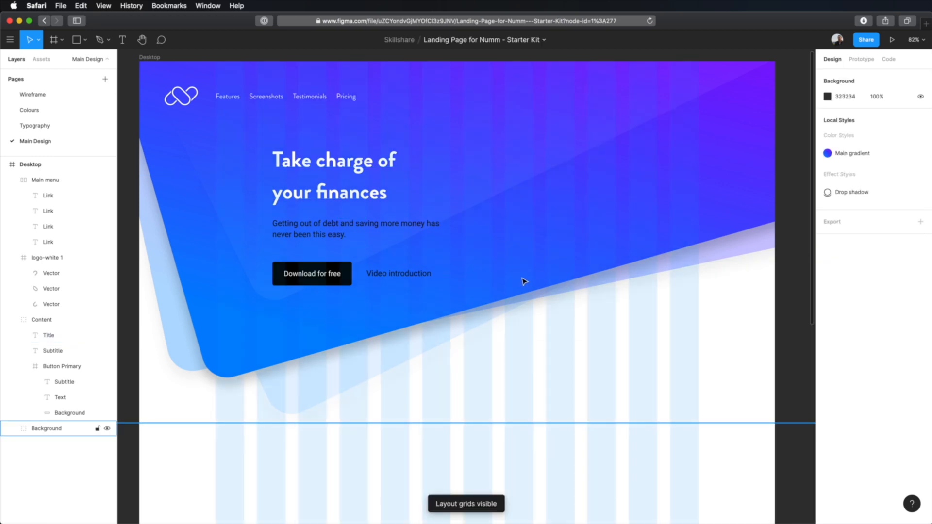
left_click(341, 161)
left_click_drag(356, 165, 301, 165)
Widen the hero title's text box to 696 px, ending on a grid column edge, so the title fits one line
double_click(301, 165)
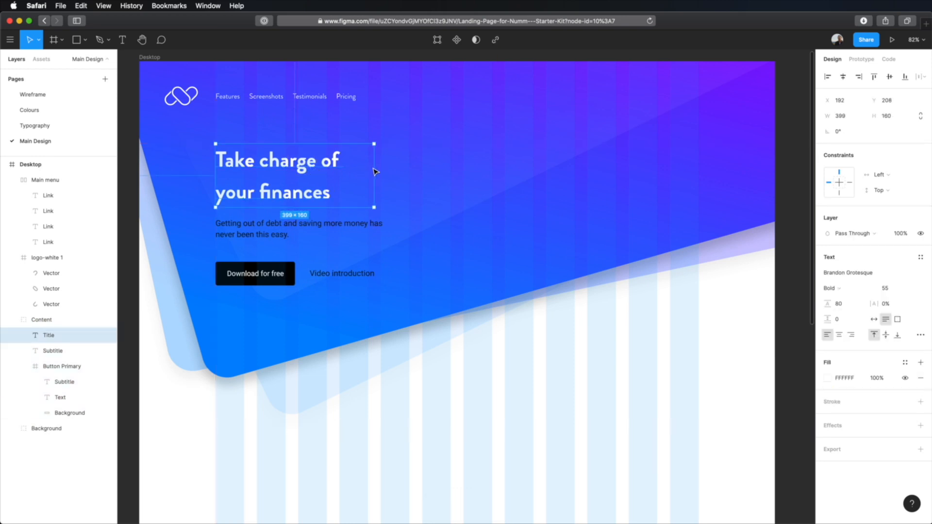
left_click_drag(378, 173, 494, 174)
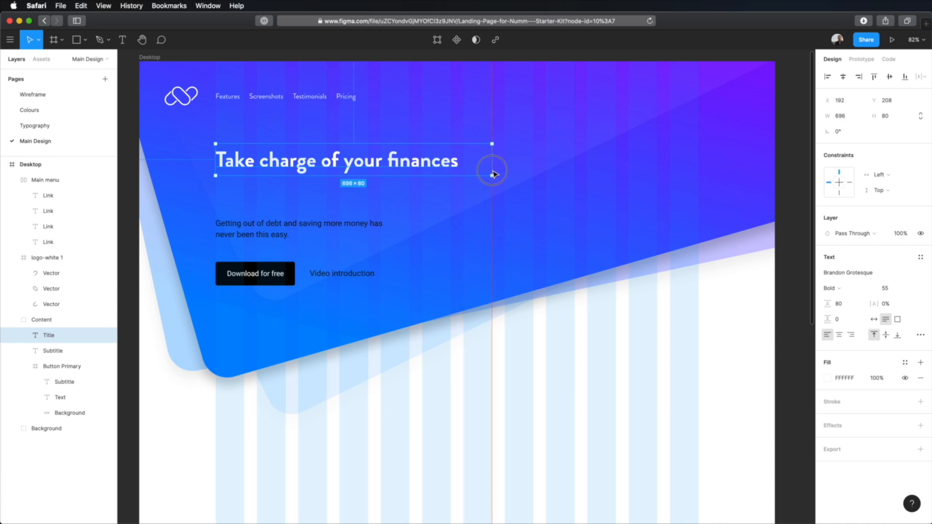
left_click_drag(493, 174, 493, 173)
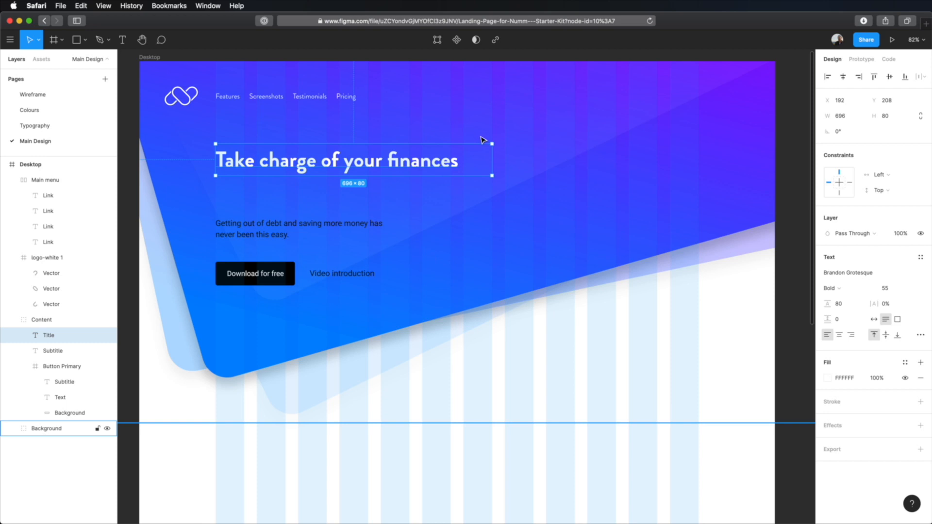
Extend the hero subtitle's text box upward to about 106 px high, bringing its text closer to the title
left_click(261, 224)
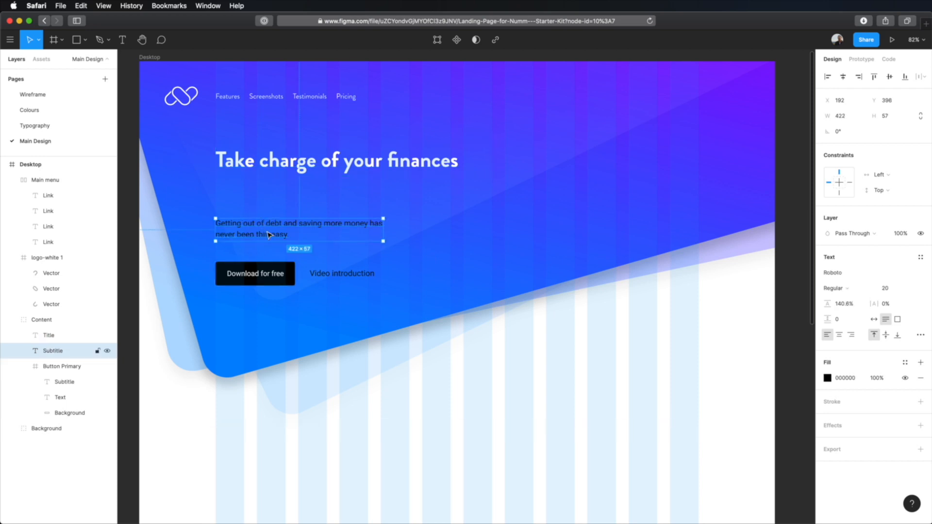
left_click_drag(278, 221, 277, 200)
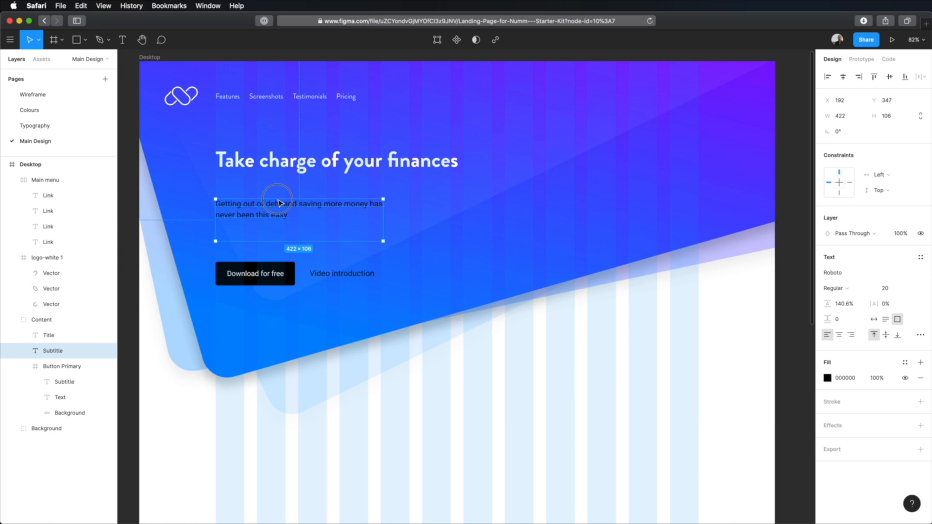
Copy the text properties of the Heading 5 style on the Typography page
left_click(34, 125)
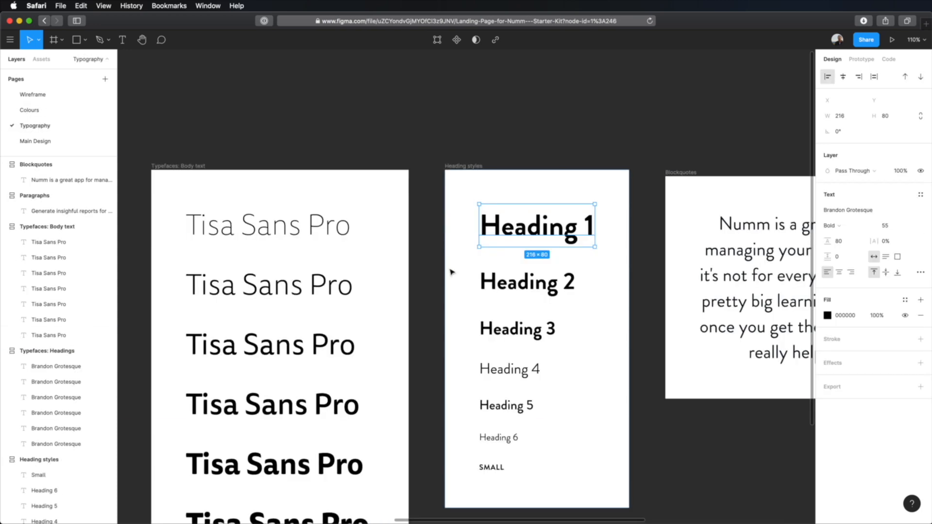
left_click(532, 370)
scroll(562, 367, "down", 5)
left_click(522, 287)
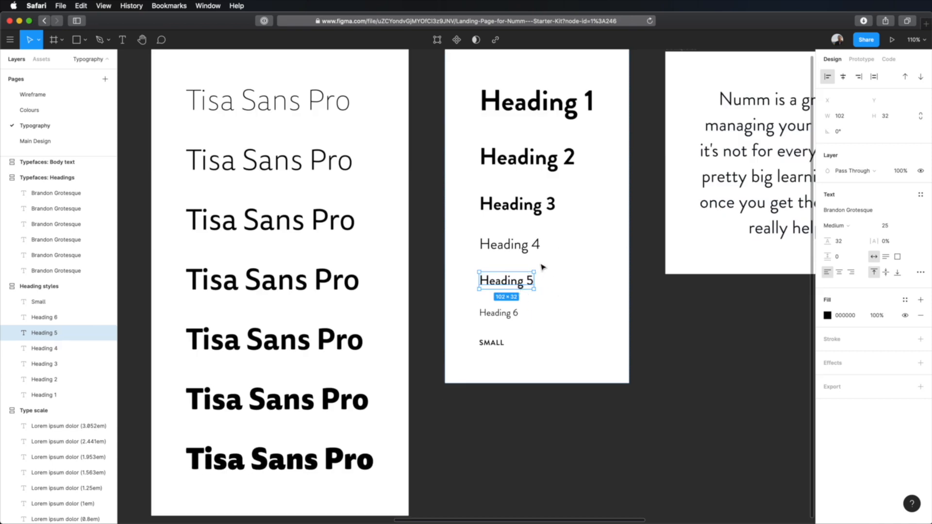
right_click(513, 285)
mouse_move(573, 513)
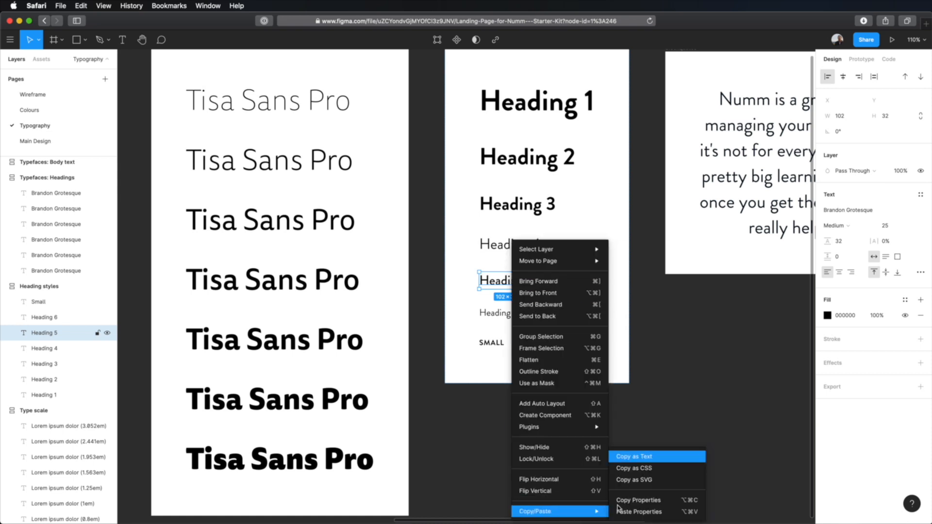
left_click(640, 498)
Paste the copied text properties onto the hero subtitle on the Main Design page
left_click(73, 144)
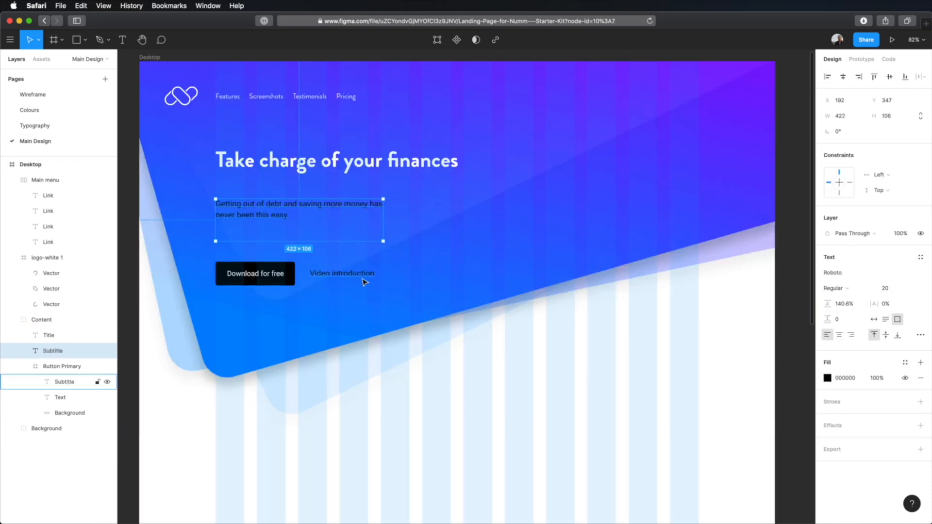
right_click(308, 204)
mouse_move(379, 471)
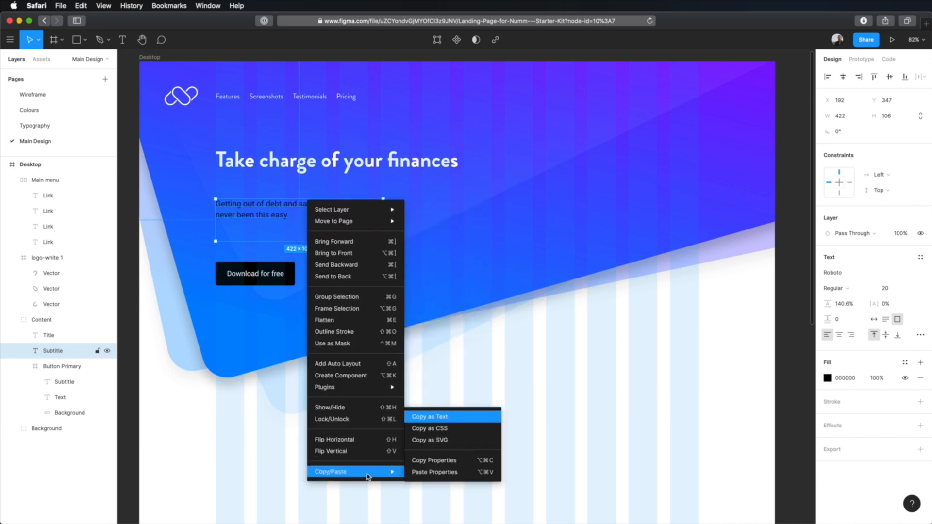
left_click(436, 472)
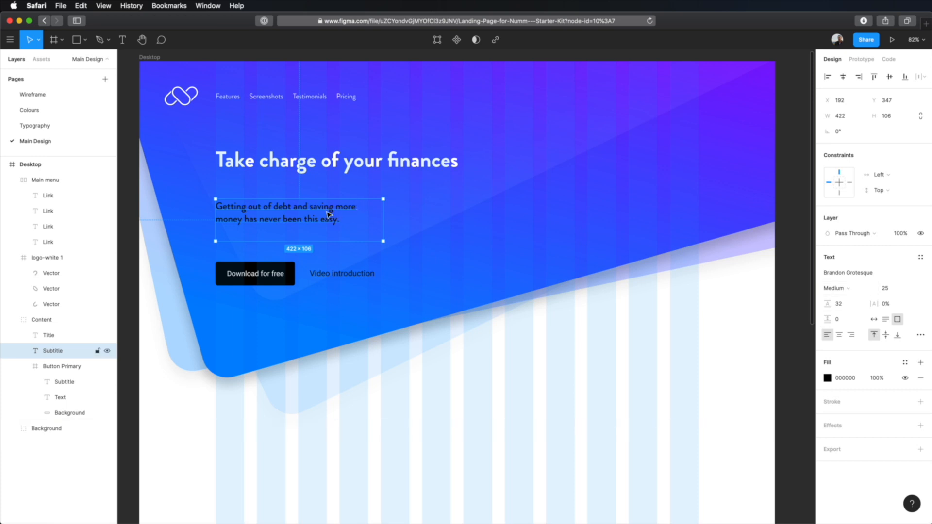
Set the hero subtitle's font weight to Regular and fit its text box to a single line with Auto Width resizing
left_click(847, 288)
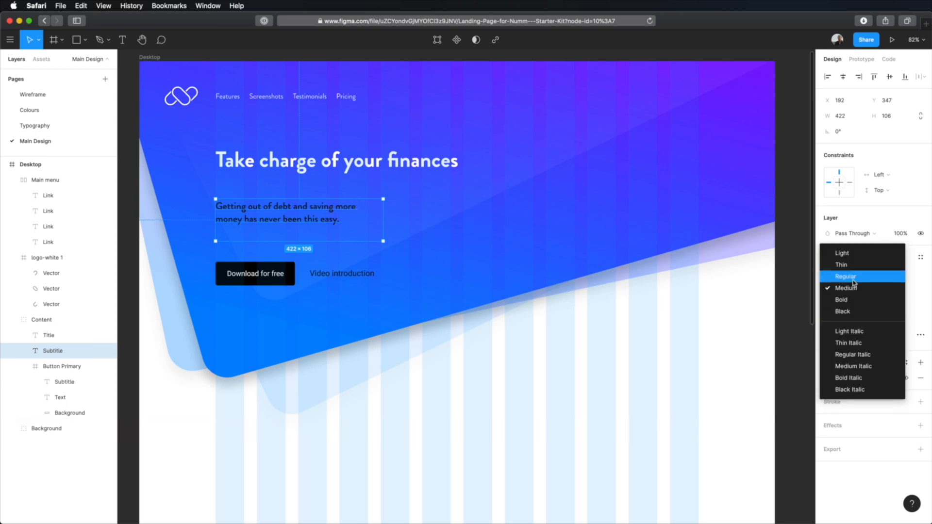
left_click(846, 277)
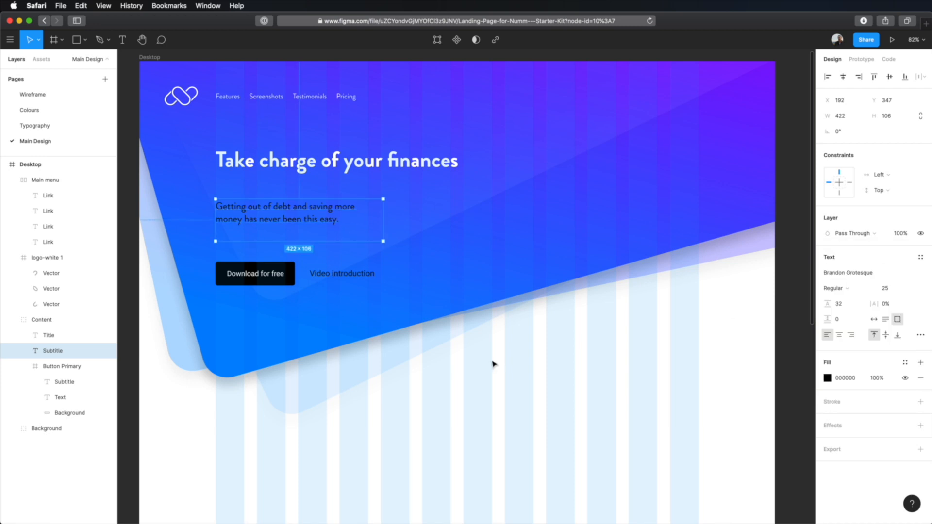
left_click_drag(384, 218, 497, 220)
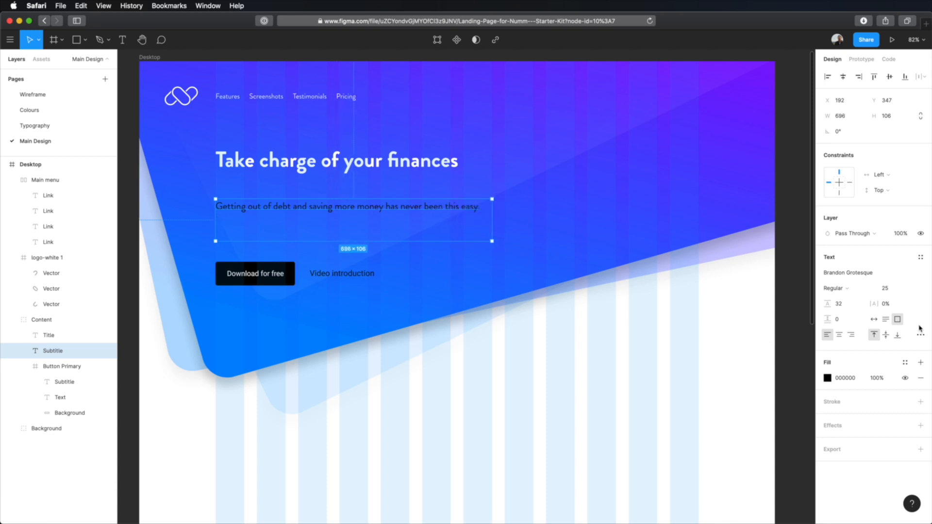
left_click(874, 320)
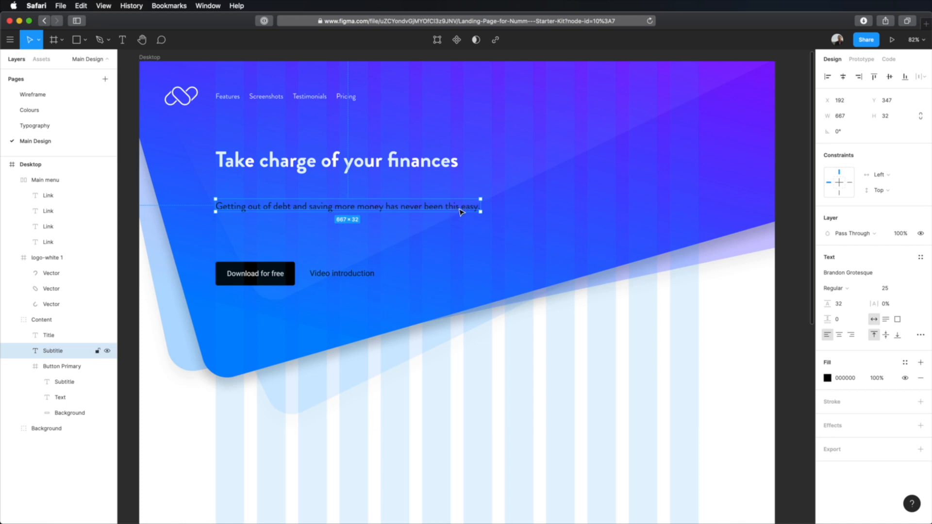
Recolour the hero subtitle with a white FFFFFF fill at 60% opacity
left_click(828, 378)
left_click(698, 281)
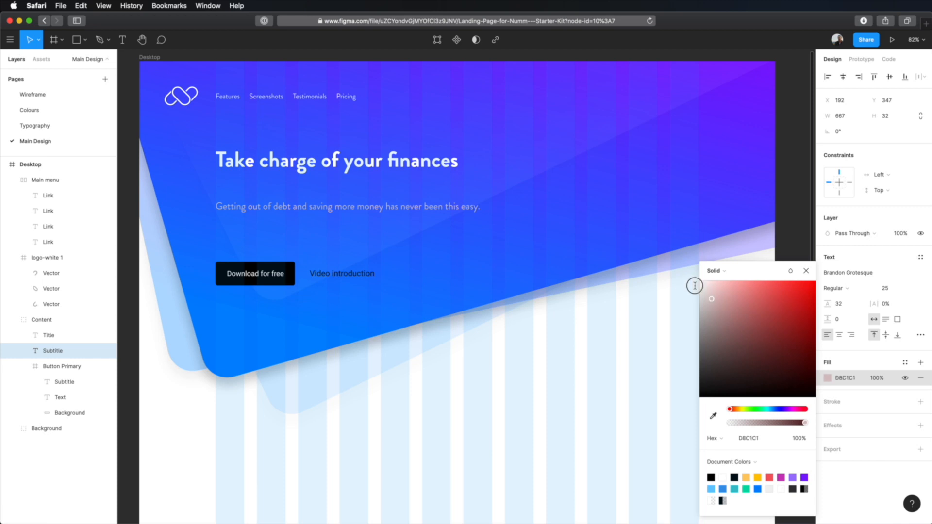
left_click(871, 381)
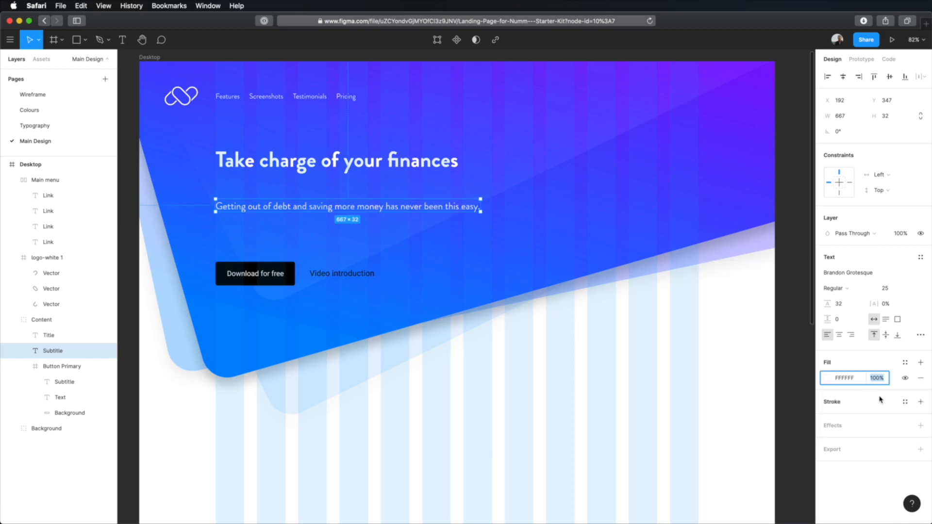
type("60")
key("Return")
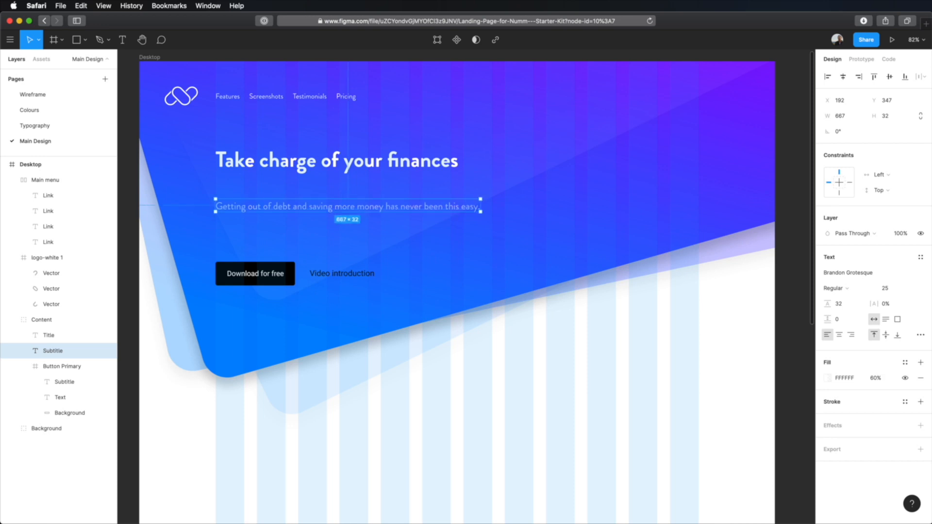
key("Escape")
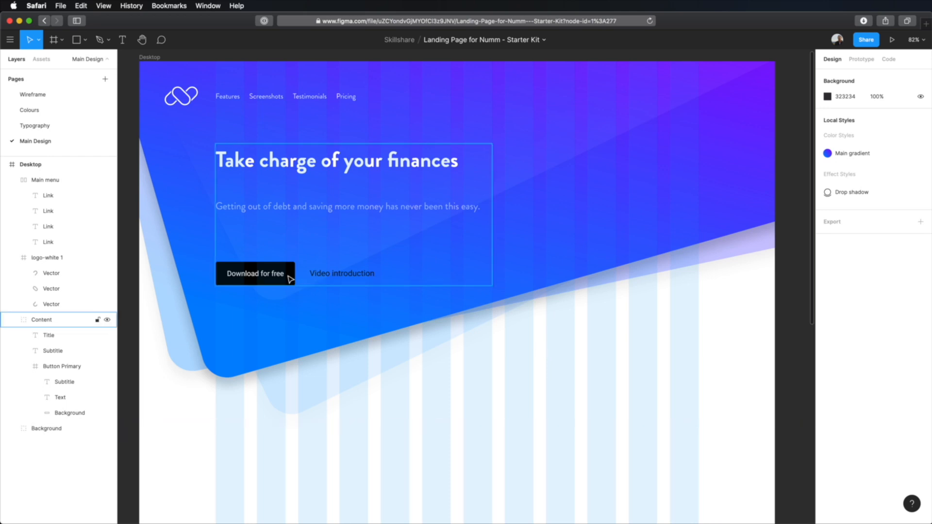
Capitalise the last word of the primary button's label so it reads "Download for Free"
double_click(267, 281)
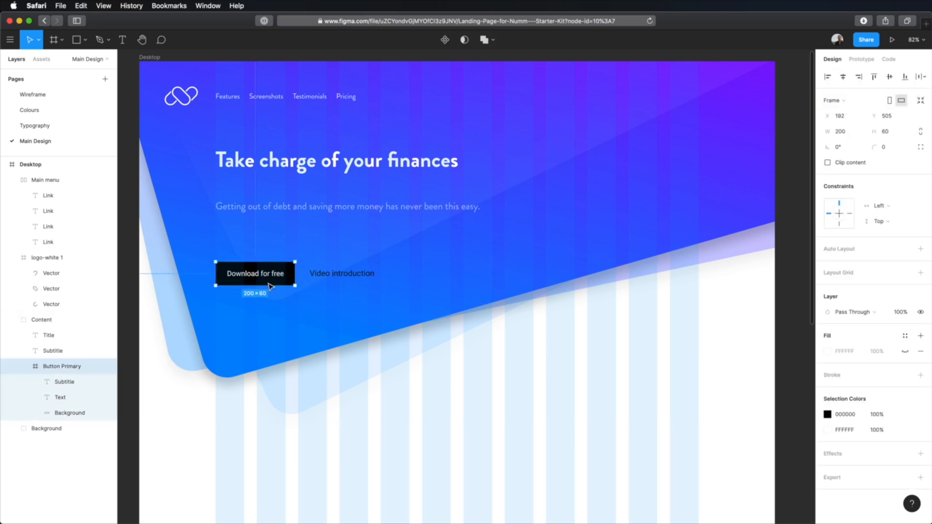
double_click(262, 277)
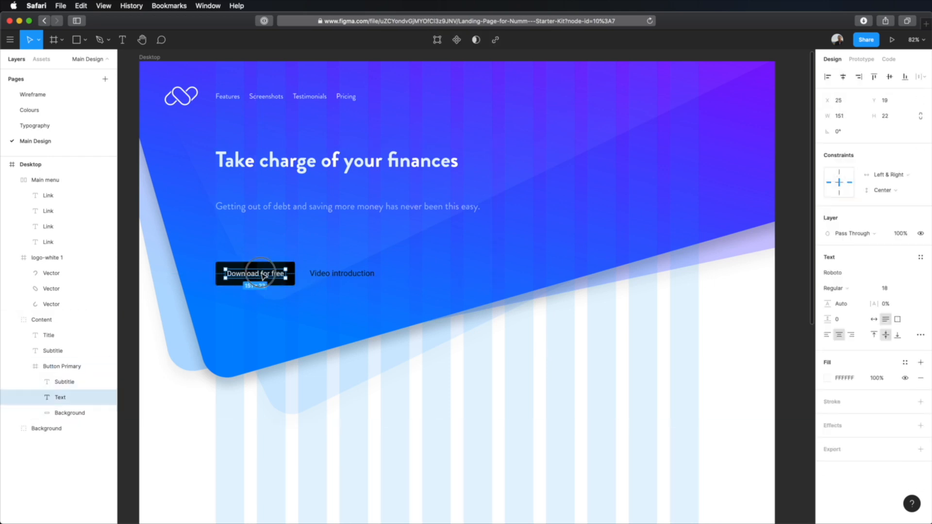
double_click(273, 273)
left_click(274, 274)
key("BackSpace")
type("F")
key("Escape")
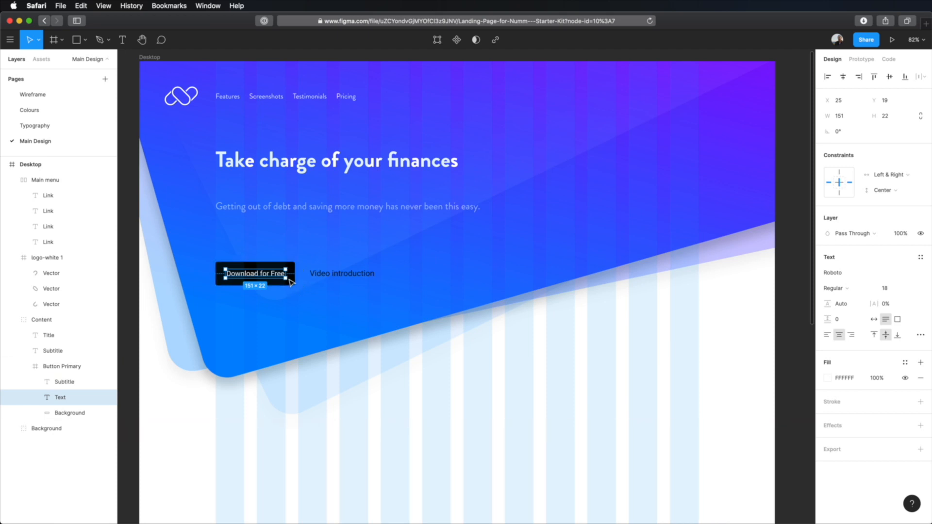
Delete the button's black background and dissolve the Button Primary frame, leaving its two text layers directly in the Content group
left_click(78, 413)
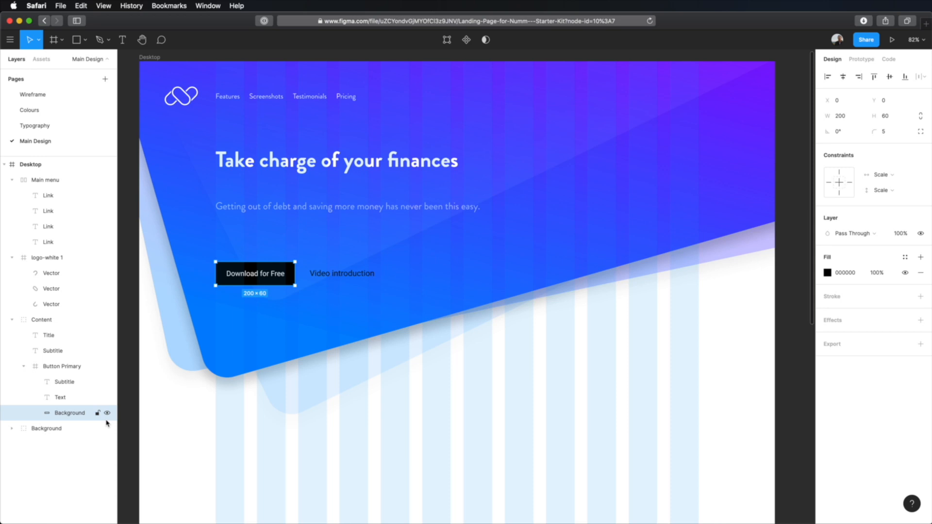
key("Delete")
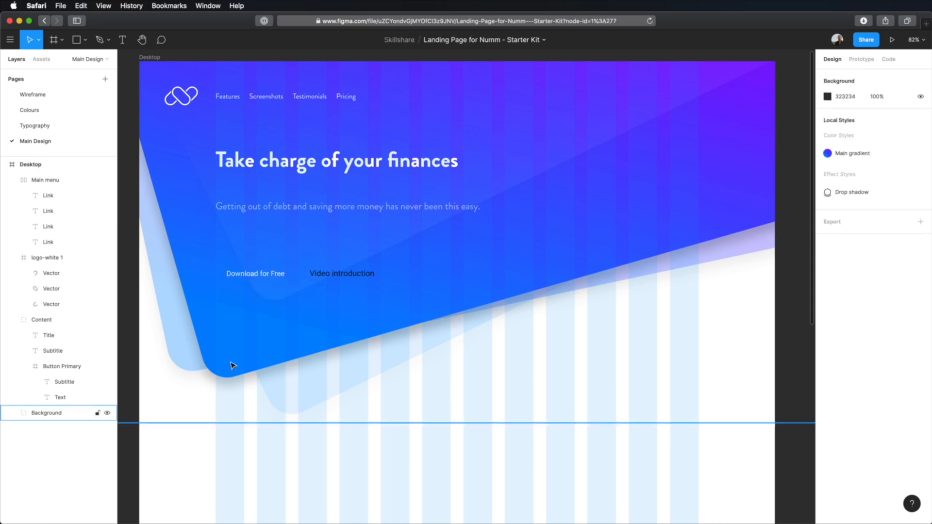
left_click(262, 273)
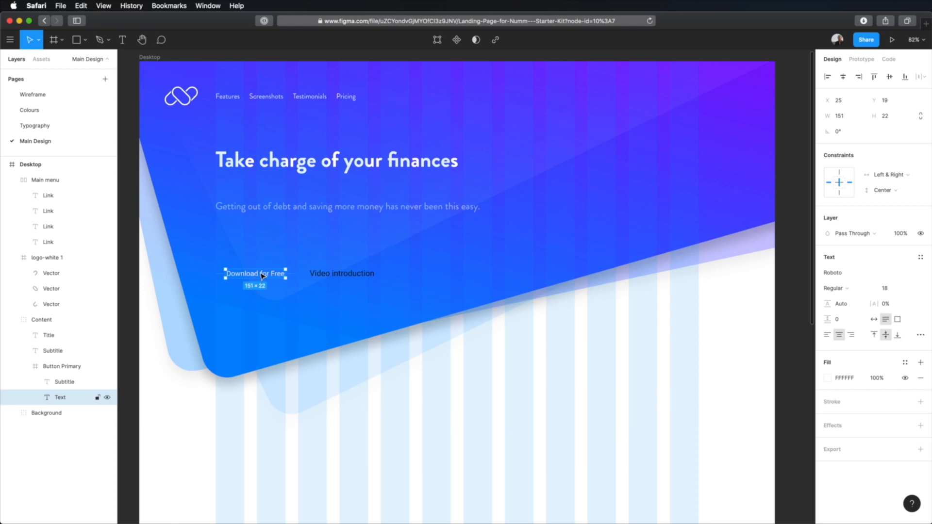
key("Escape")
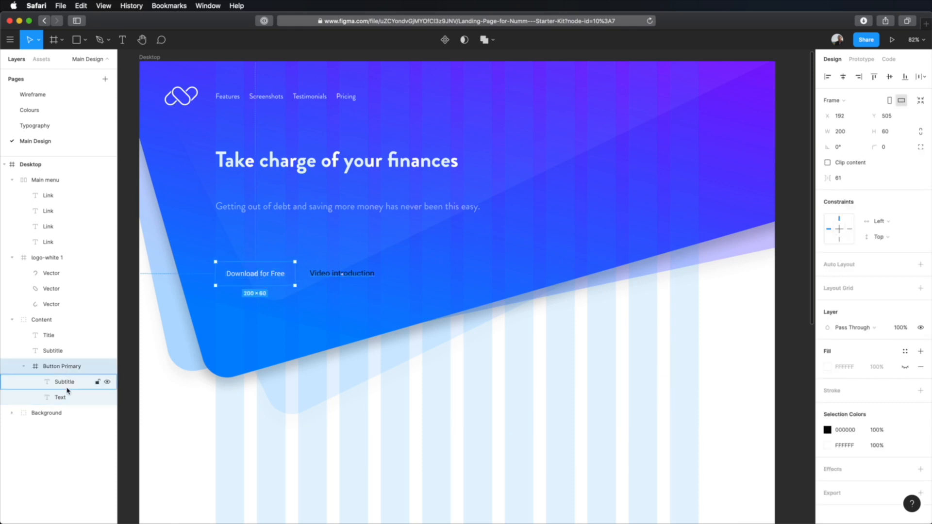
left_click_drag(71, 397, 71, 358)
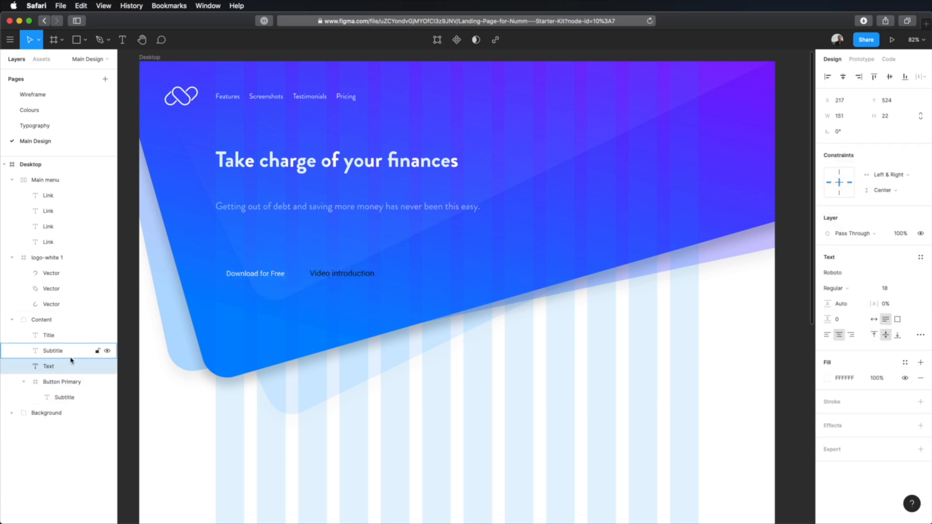
right_click(57, 382)
left_click(97, 324)
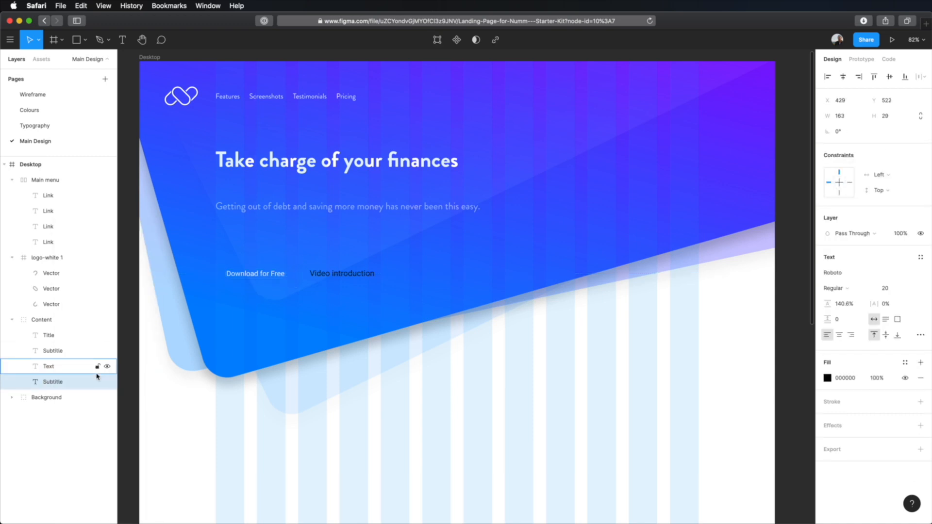
Wrap the "Download for Free" text in auto layout with 32 horizontal padding, 16 vertical padding and 16 item spacing
left_click(62, 370)
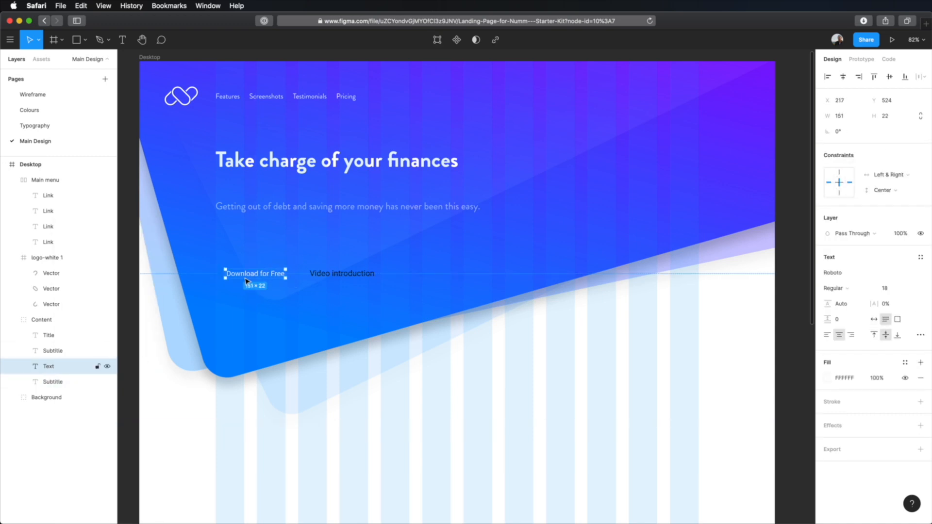
key("shift+a")
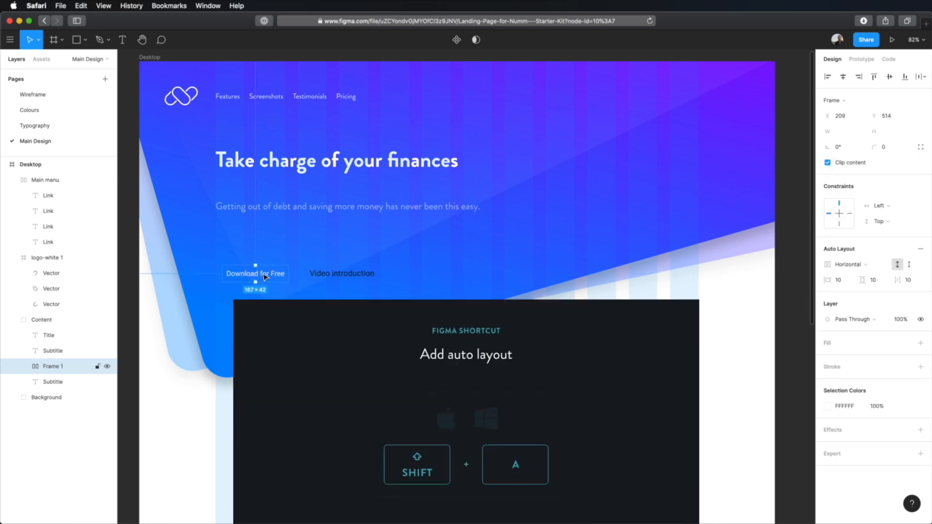
left_click(837, 280)
type("32")
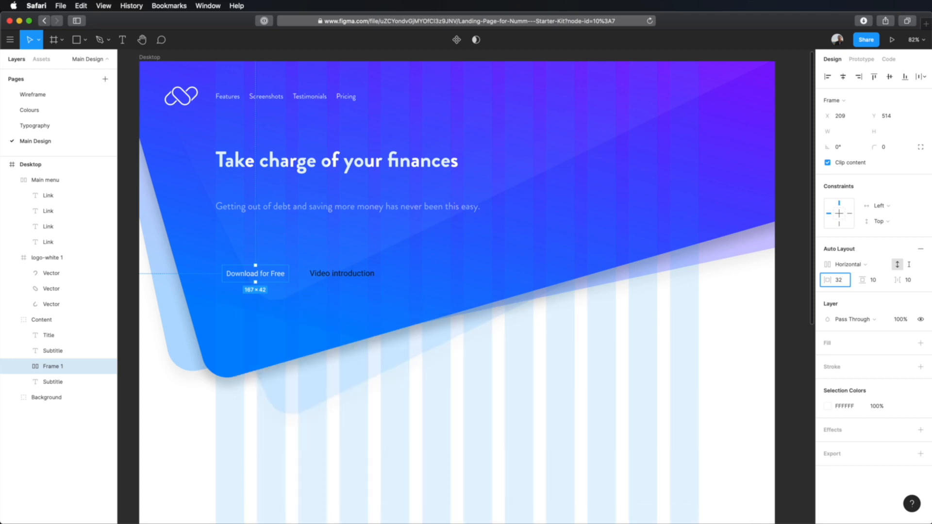
key("Tab")
type("16")
key("Tab")
type("16")
key("Tab")
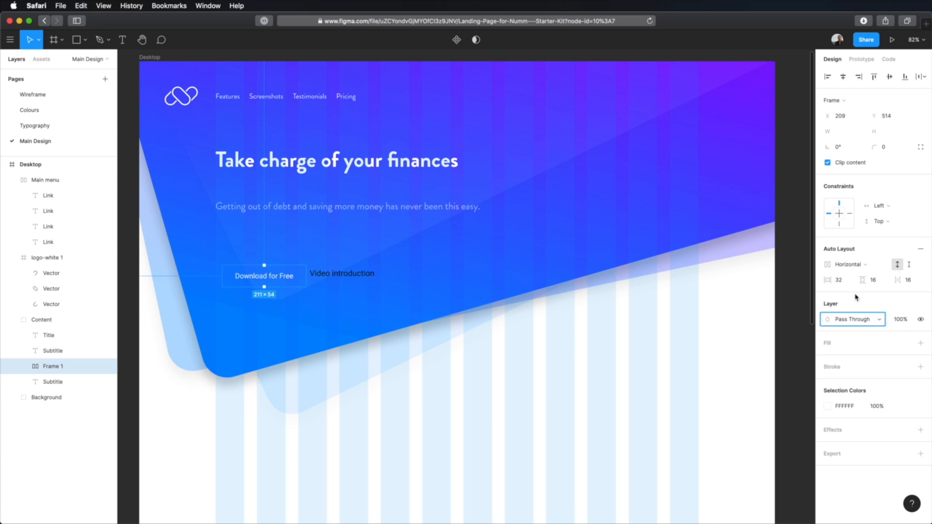
Give the new button frame a white FFFFFF fill and a corner radius of 100 for a pill shape
left_click(862, 345)
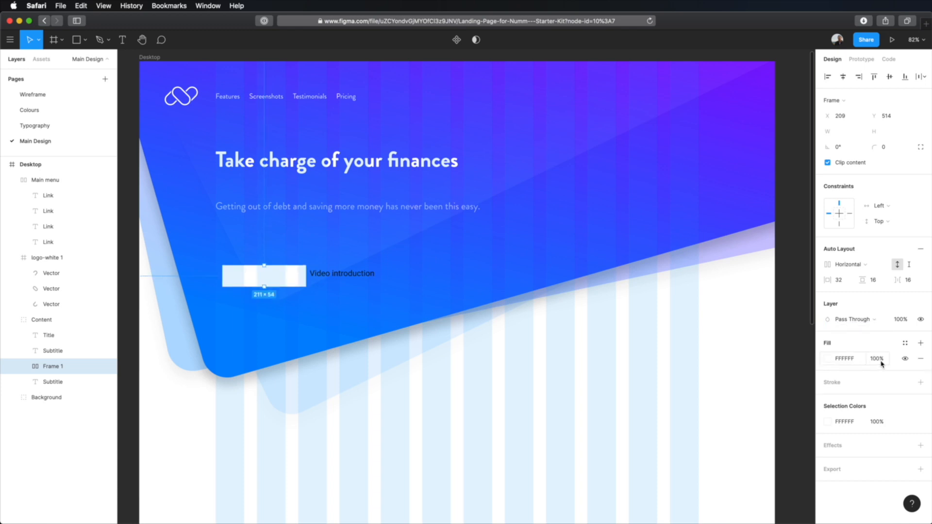
left_click(892, 148)
type("100")
key("Return")
Switch to the project brief in Preview, check the client's button style preference under Design considerations, and return to Figma
key("super+Tab")
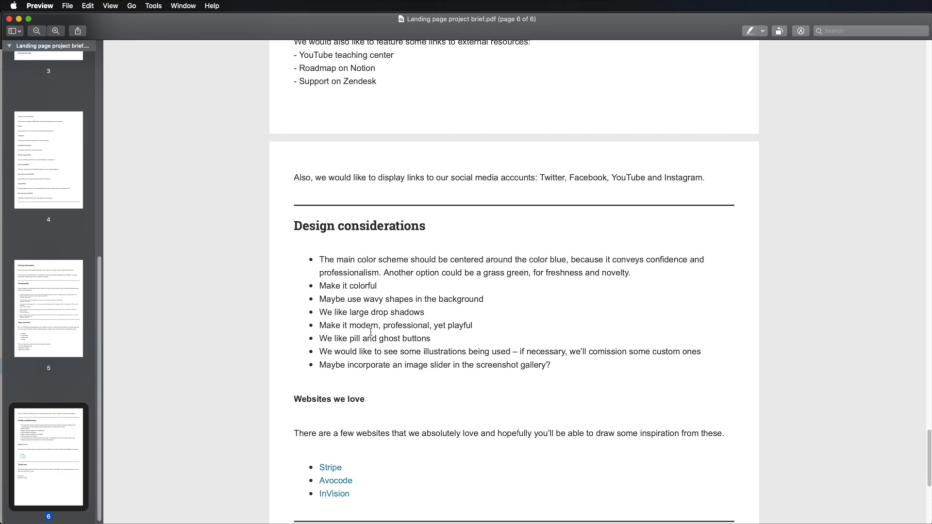
left_click_drag(319, 339, 431, 338)
key("super+Tab")
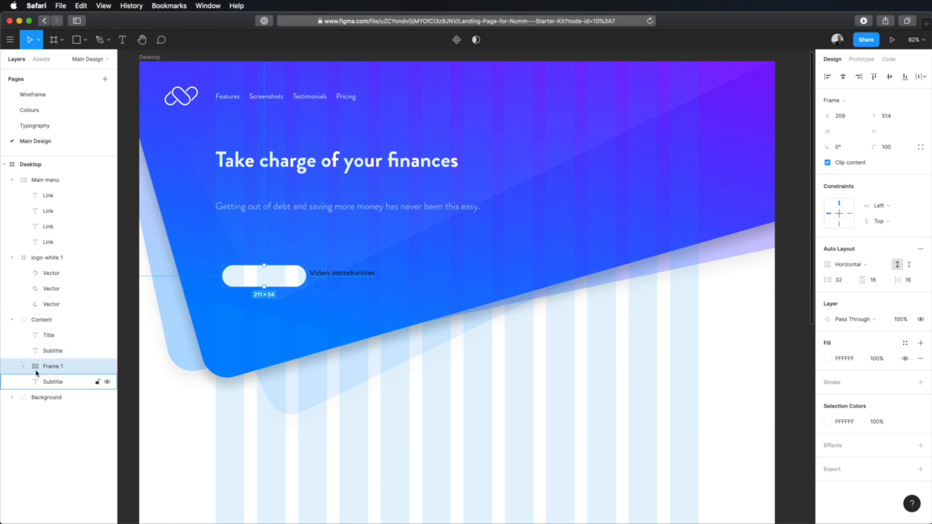
Copy the hex value 0085FF of the first primary blue from the Colours page
key("Return")
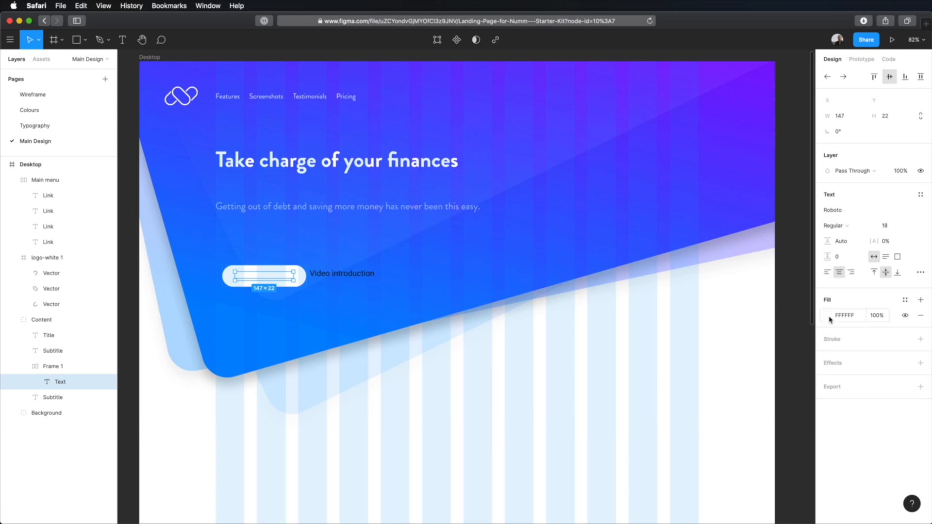
left_click(224, 370)
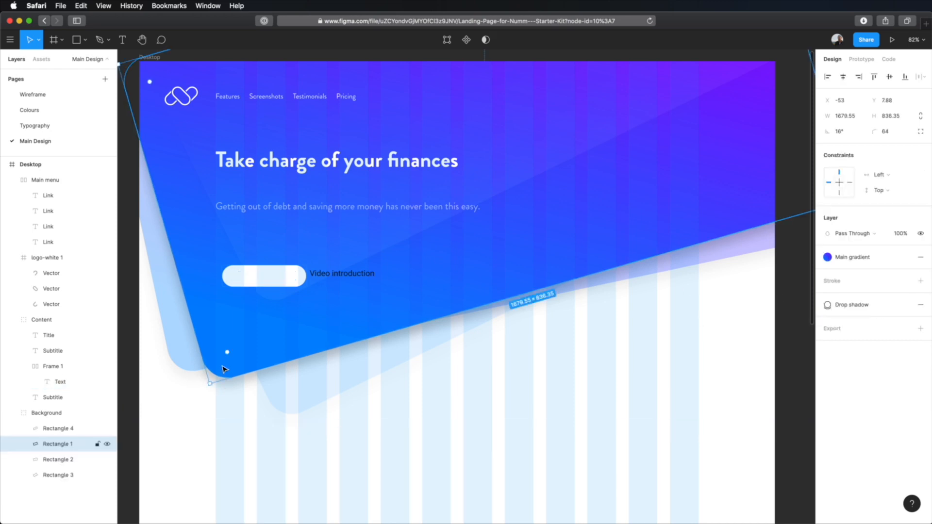
left_click(47, 110)
left_click(369, 92)
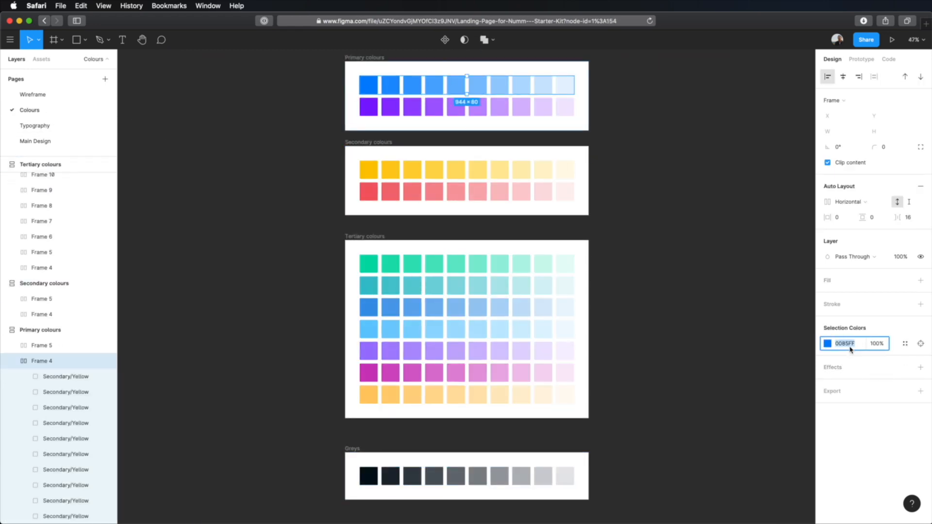
Apply the copied 0085FF fill to the "Download for Free" label inside the white pill button on the Main Design page
left_click(70, 142)
left_click(269, 275)
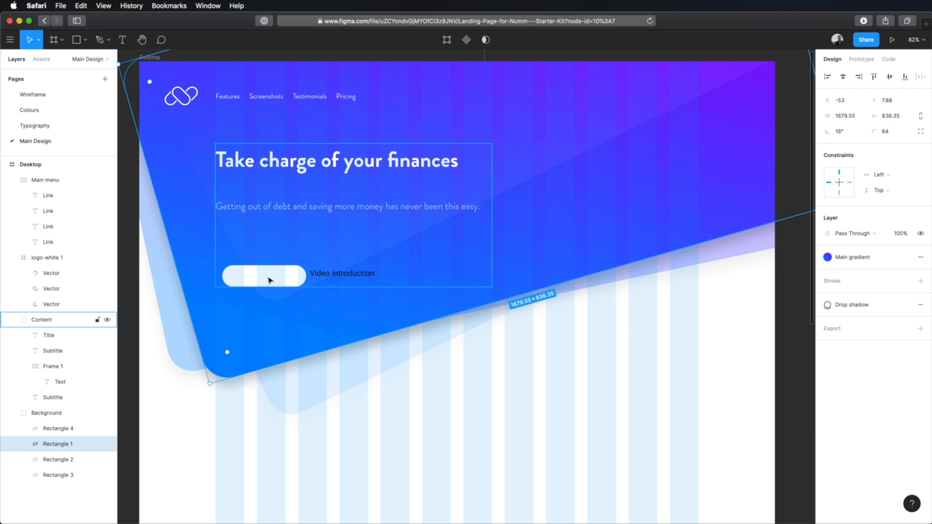
double_click(264, 274)
left_click(844, 315)
type("0085FF")
key("Tab")
left_click(278, 278)
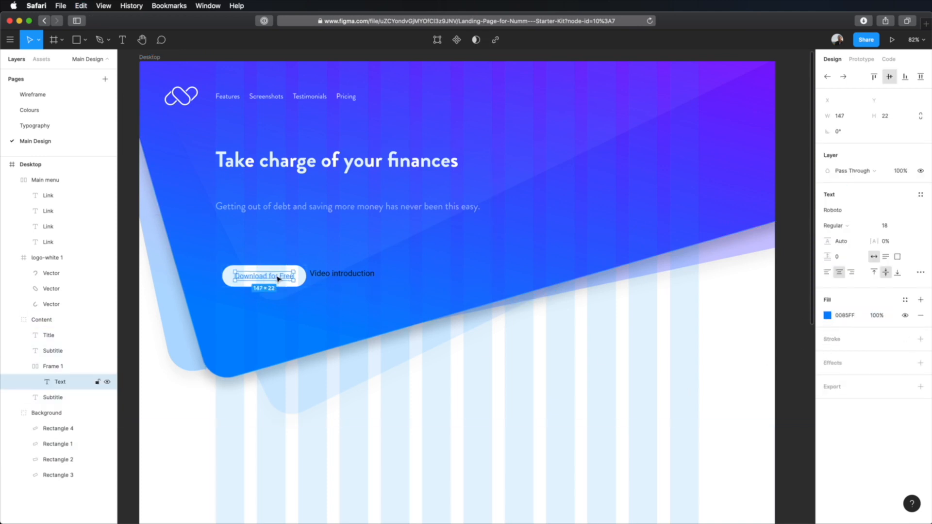
Set the "Download for Free" label's font to Brandon Grotesque in Bold weight, with the layout grids hidden
left_click(844, 210)
type("Brandon")
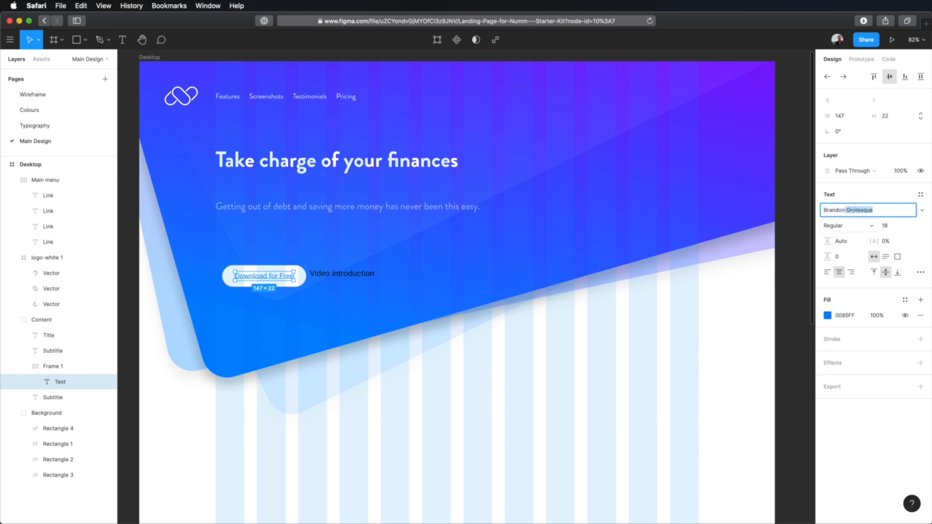
key("Return")
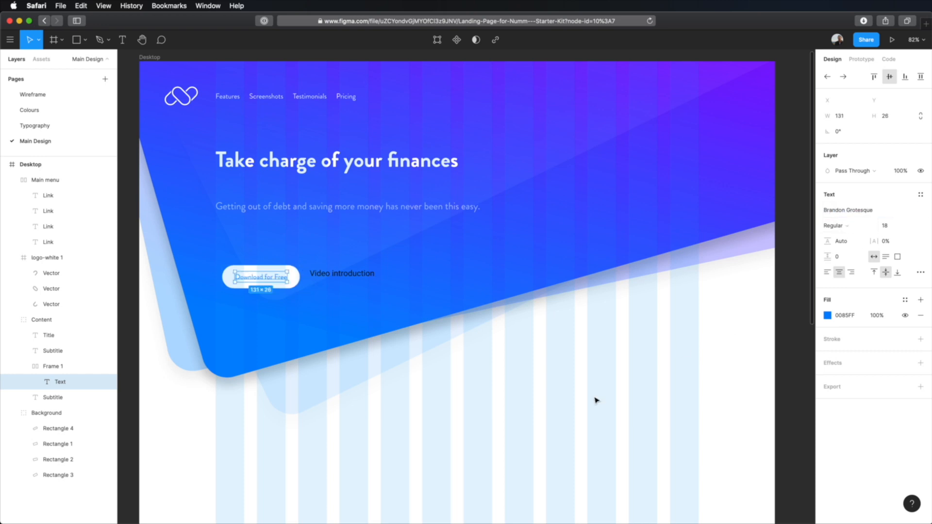
key("shift+2")
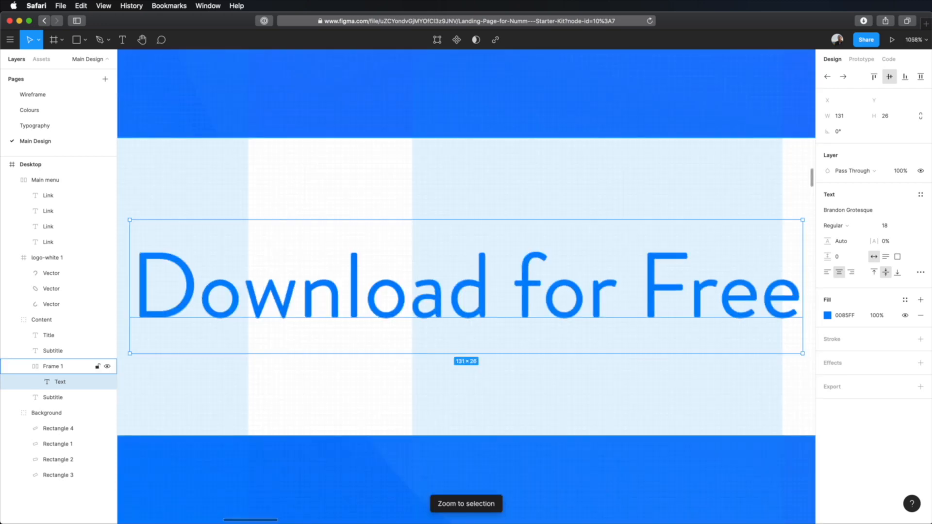
key("ctrl+g")
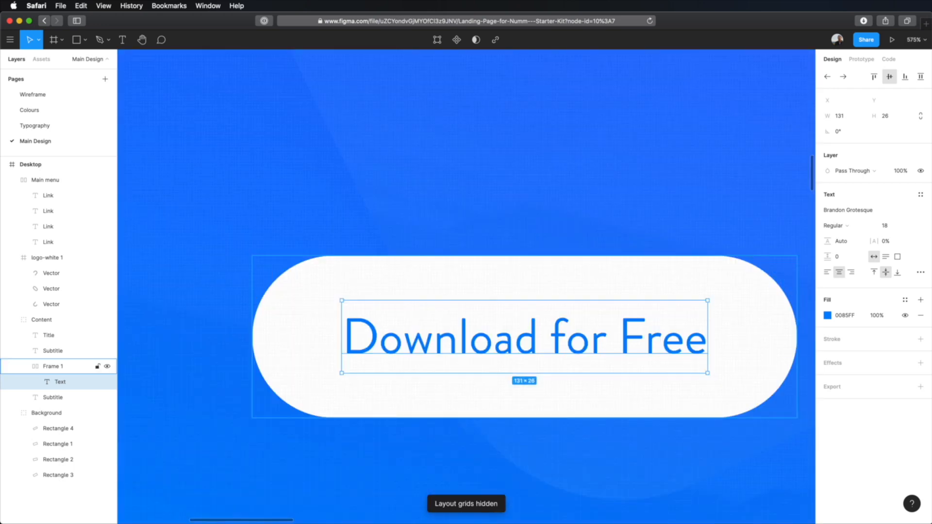
left_click(848, 226)
left_click(852, 246)
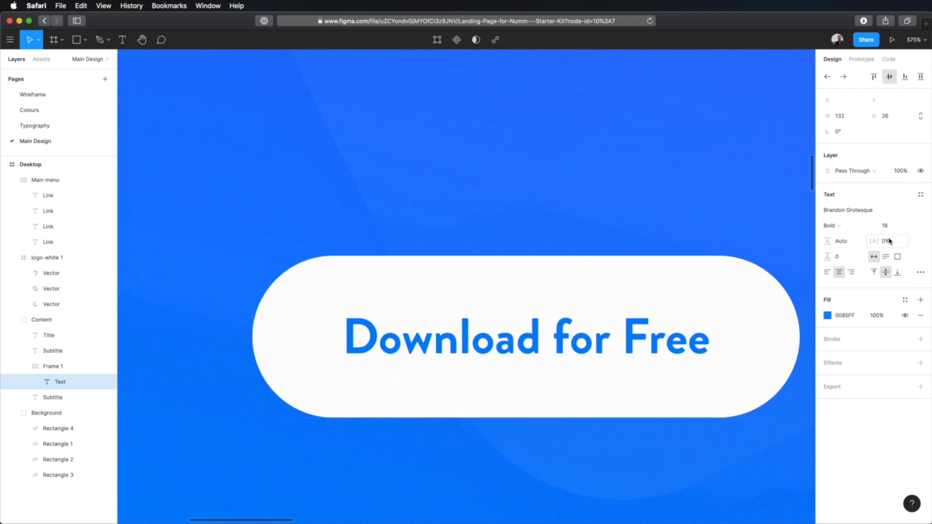
Set the line height of the "Download for Free" label to 24
left_click(847, 245)
type("24")
key("Tab")
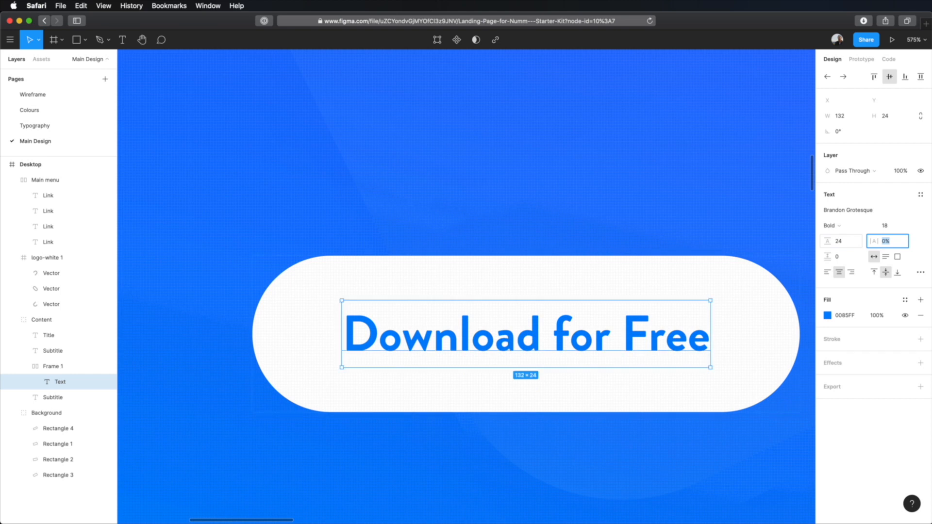
left_click(736, 323)
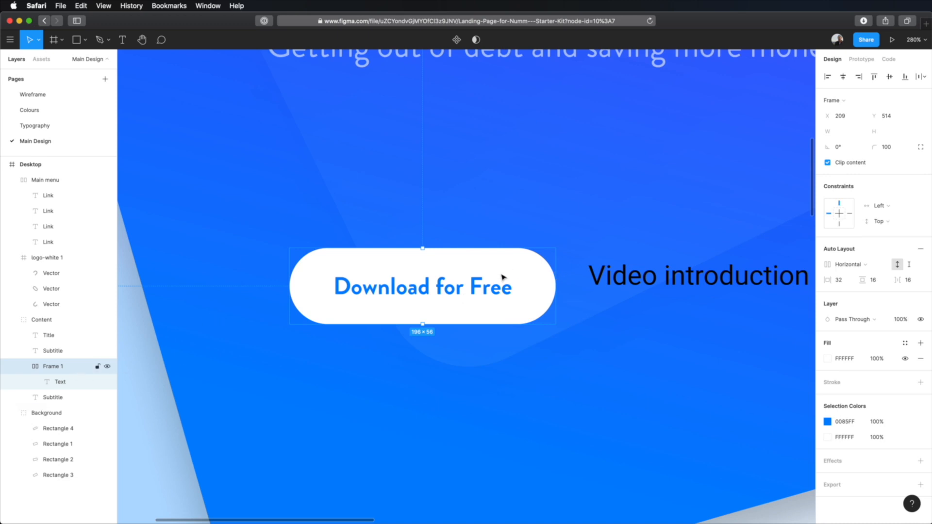
Rename the pill frame to "Button" and apply the saved Drop shadow effect style to it
double_click(61, 368)
type("Button")
key("Return")
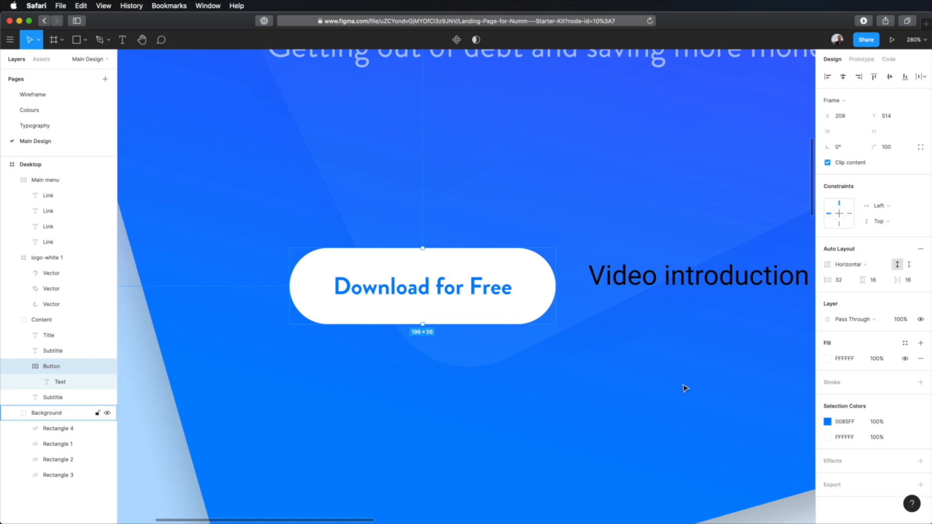
left_click(906, 461)
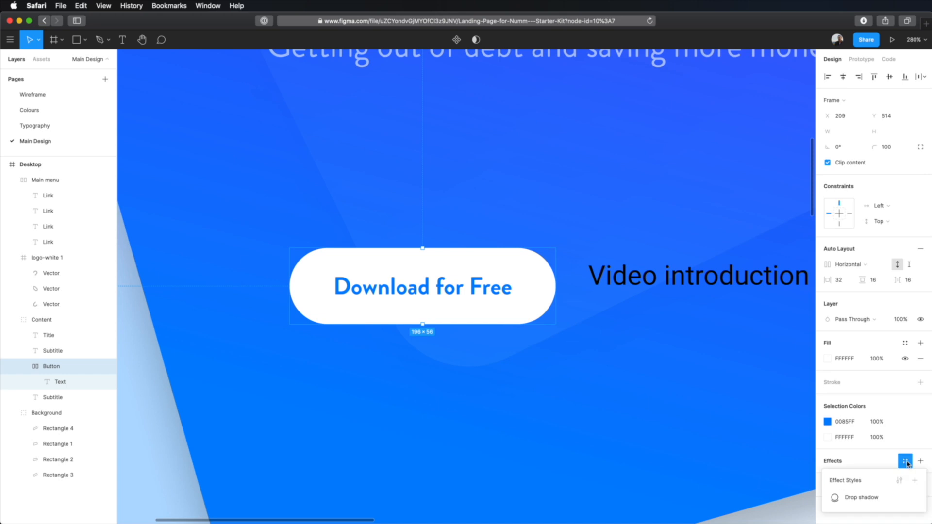
left_click(855, 498)
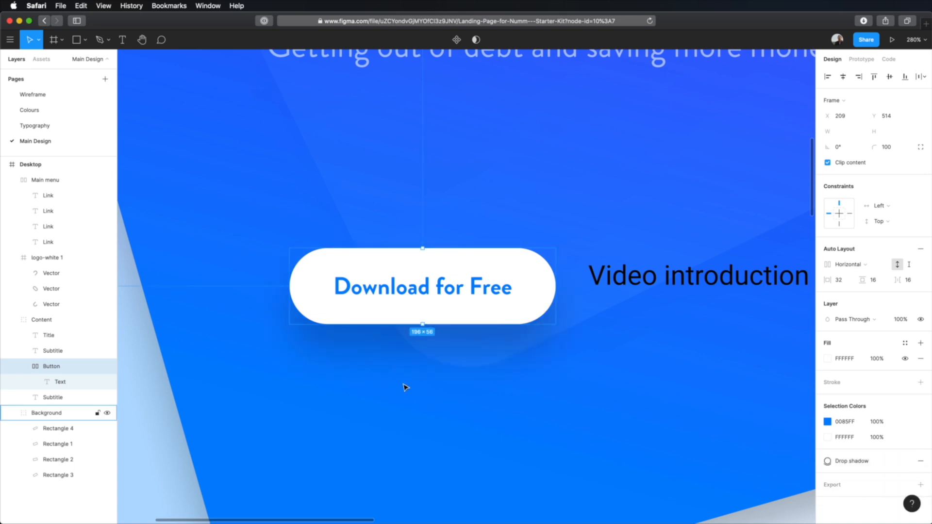
scroll(405, 384, "down", 8)
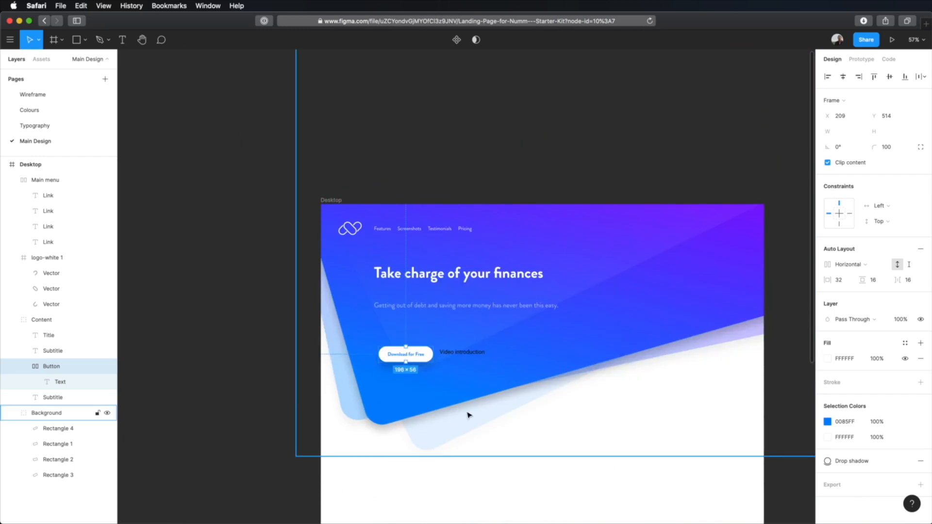
scroll(427, 371, "up", 6)
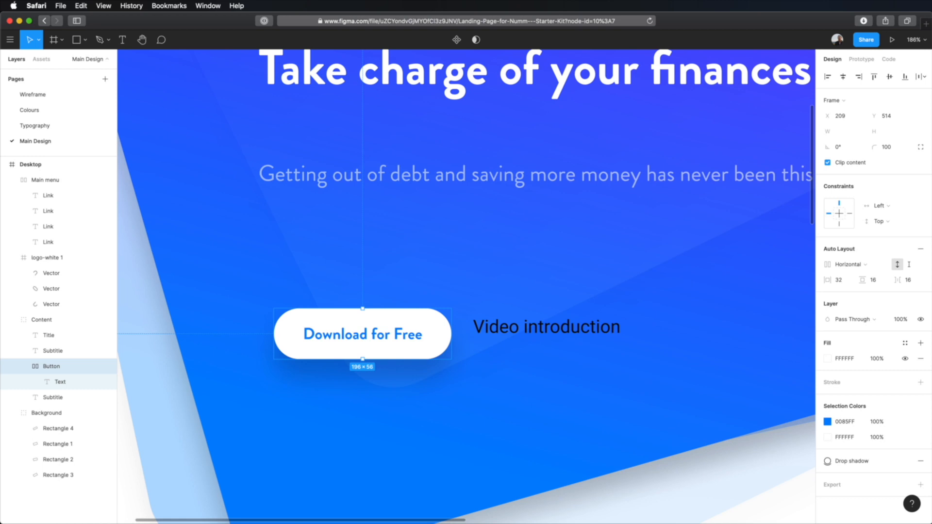
Switch to Iconset, search for "arrow" in the Micons set, and bring the arrow-right icon onto the Figma canvas above the button
key("super+Tab")
key("super+f")
type("arrow")
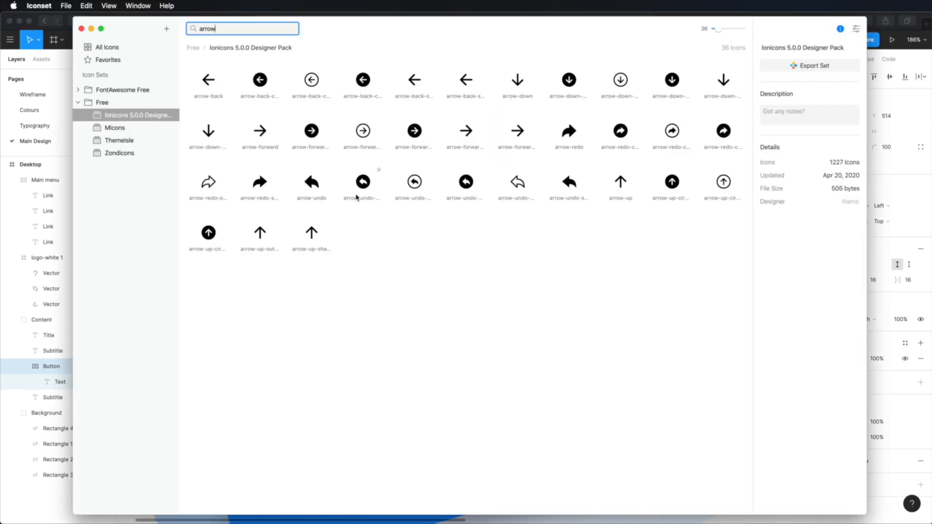
left_click(142, 130)
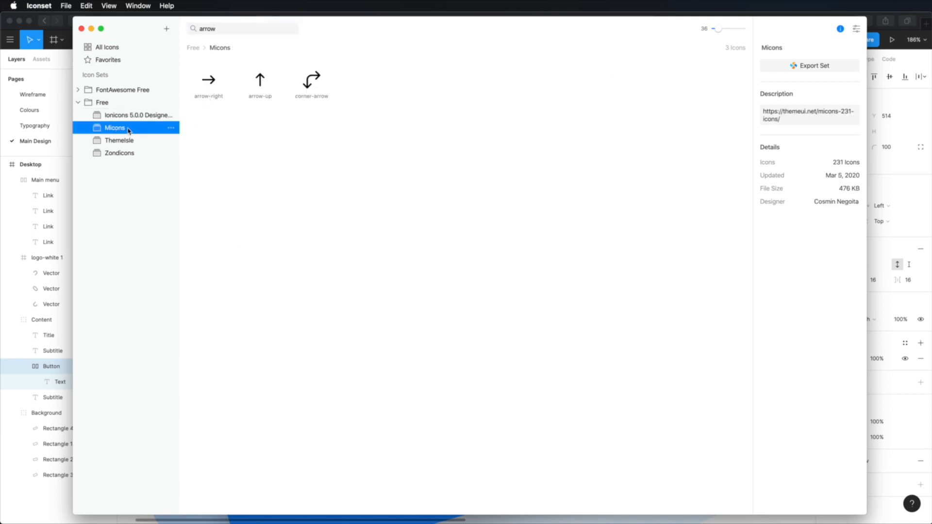
left_click_drag(210, 89, 211, 91)
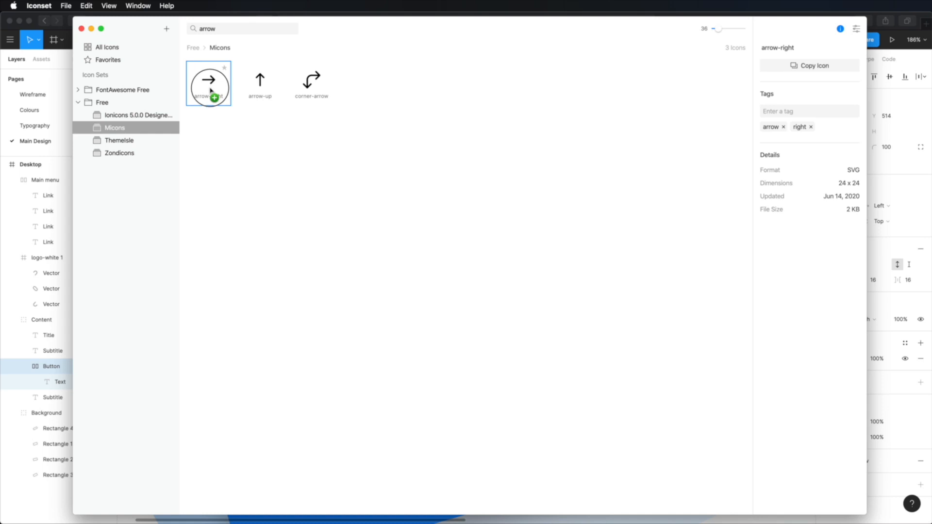
left_click_drag(210, 91, 421, 234)
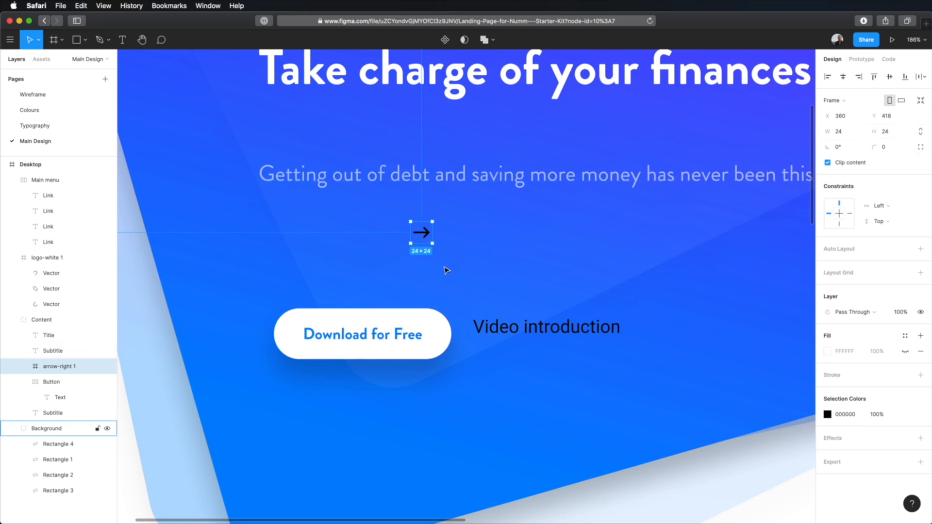
Move the arrow-right icon from the canvas into the white button, after the "Download for Free" label
key("Delete")
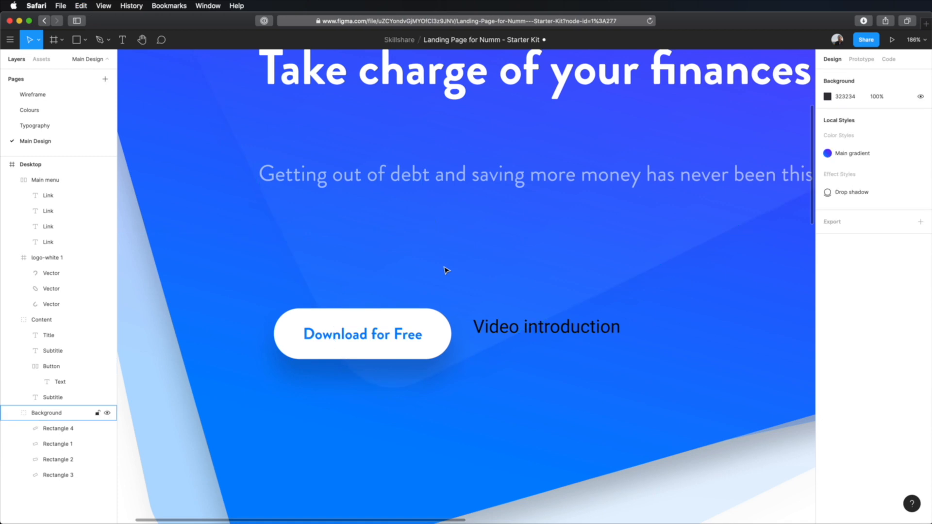
left_click(396, 335)
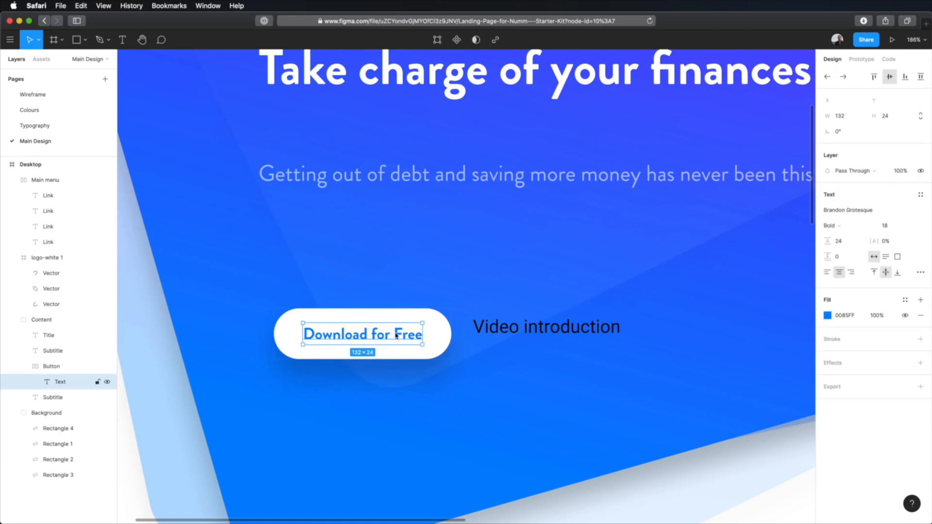
key("super+v")
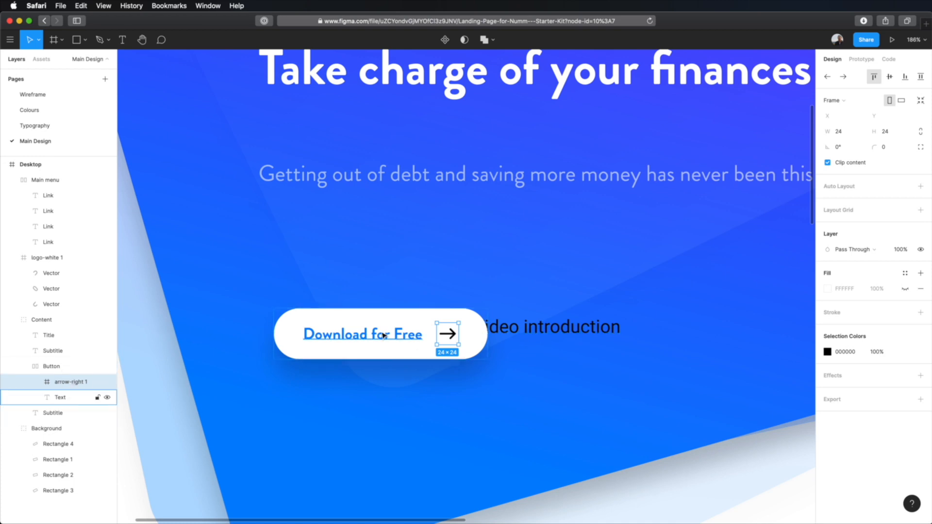
left_click(507, 350)
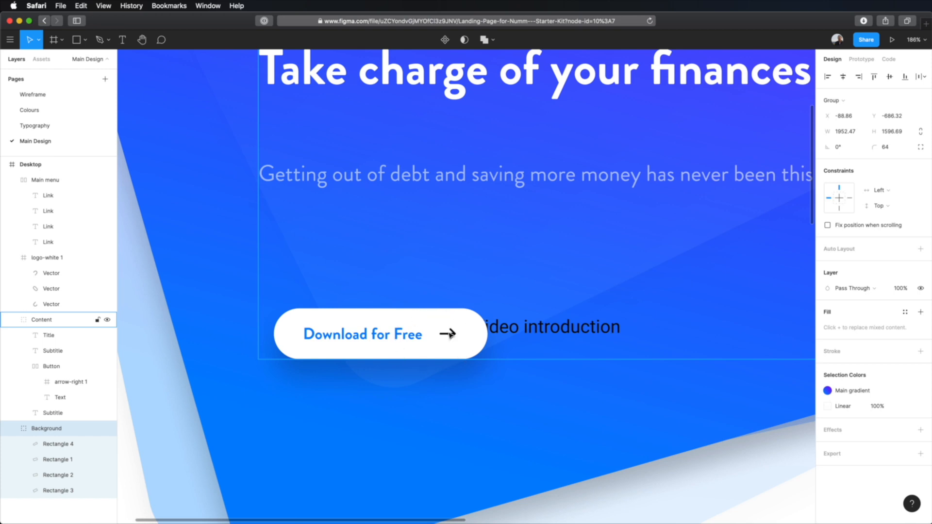
Recolour the button's black arrow icon to 0085FF, copying the value from the label's colour
double_click(380, 324)
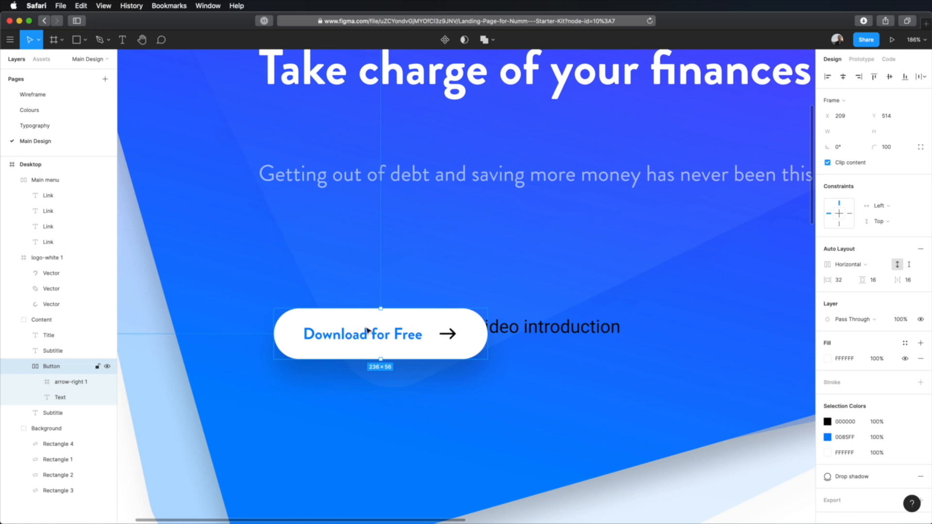
left_click(845, 436)
key("super+c")
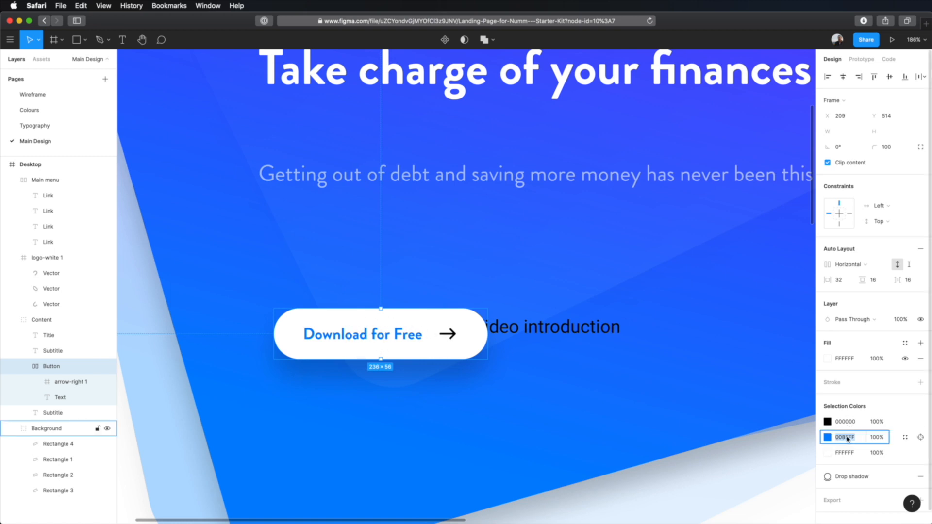
left_click(845, 422)
key("super+v")
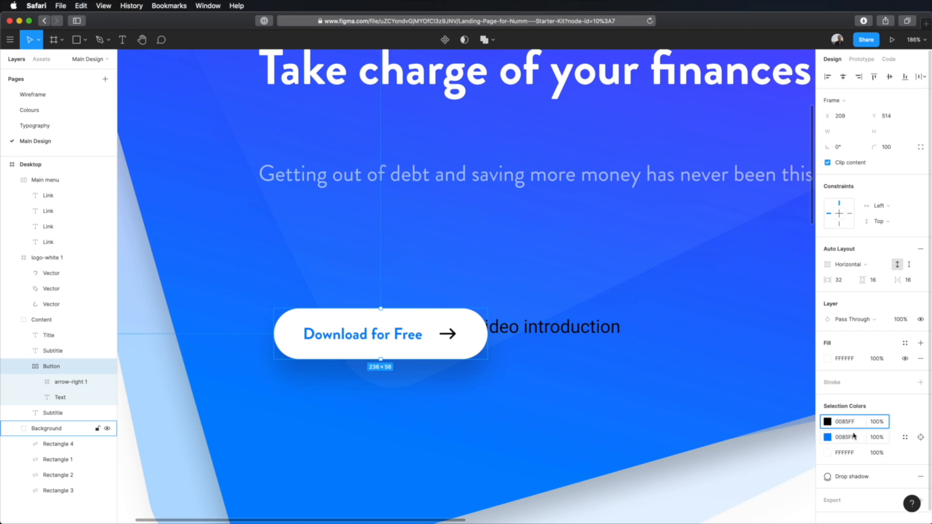
key("Tab")
left_click(633, 446)
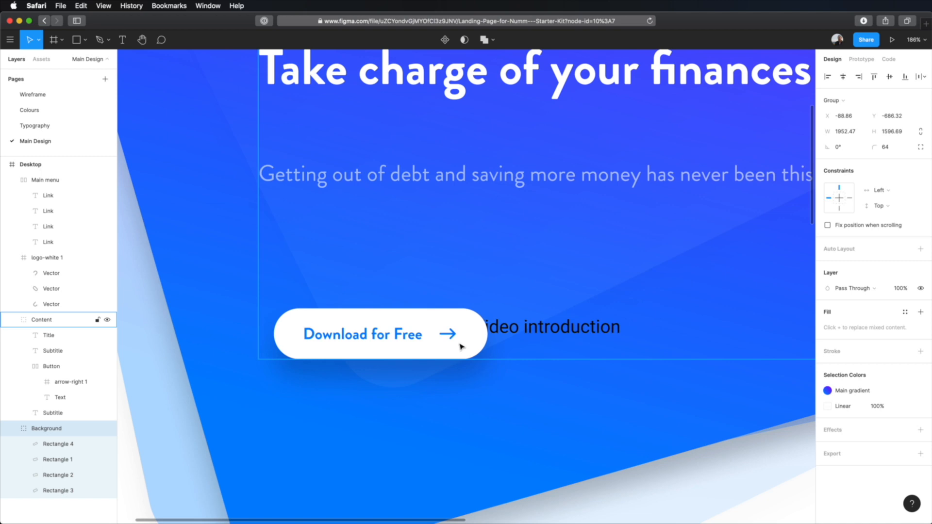
Move the button to X 192, Y 466, aligned with the subtitle's left edge and above the "Video introduction" text
double_click(439, 340)
left_click_drag(409, 336, 391, 295)
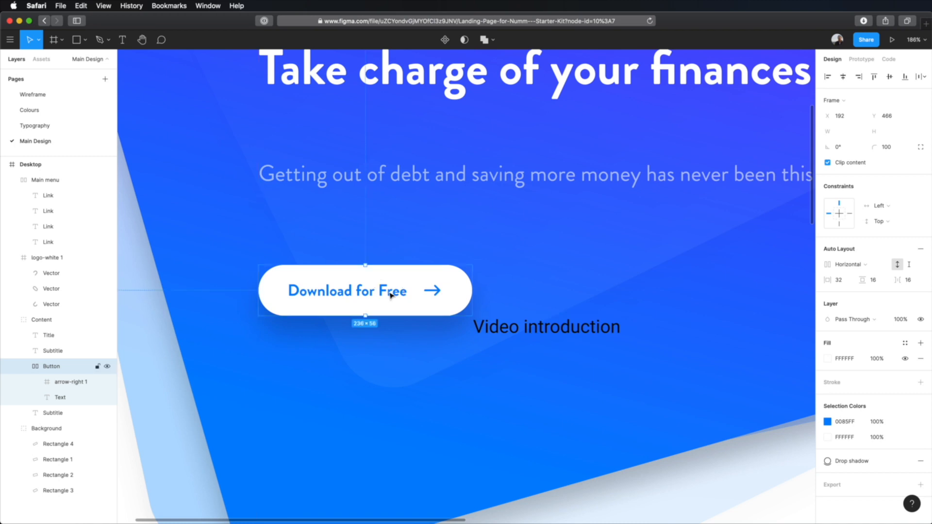
left_click(397, 350)
Test the button's automatic resizing by changing its label to "Hello", and restore the "Download for Free" text
left_click(383, 299, "super")
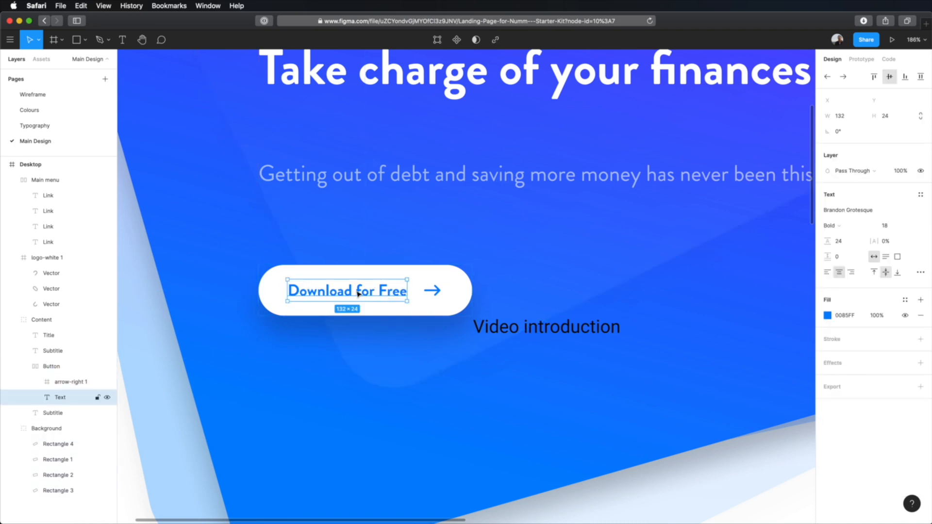
double_click(358, 292)
key("super+c")
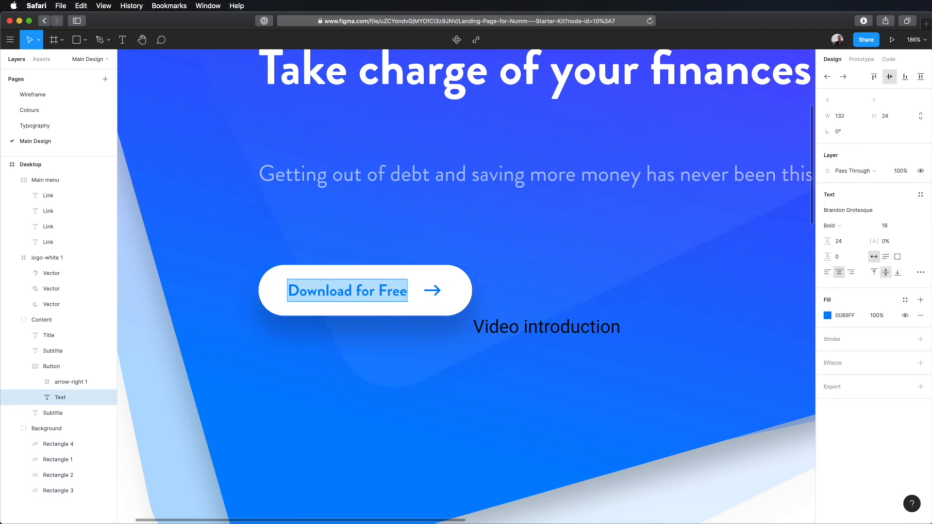
type("Hello")
key("Escape")
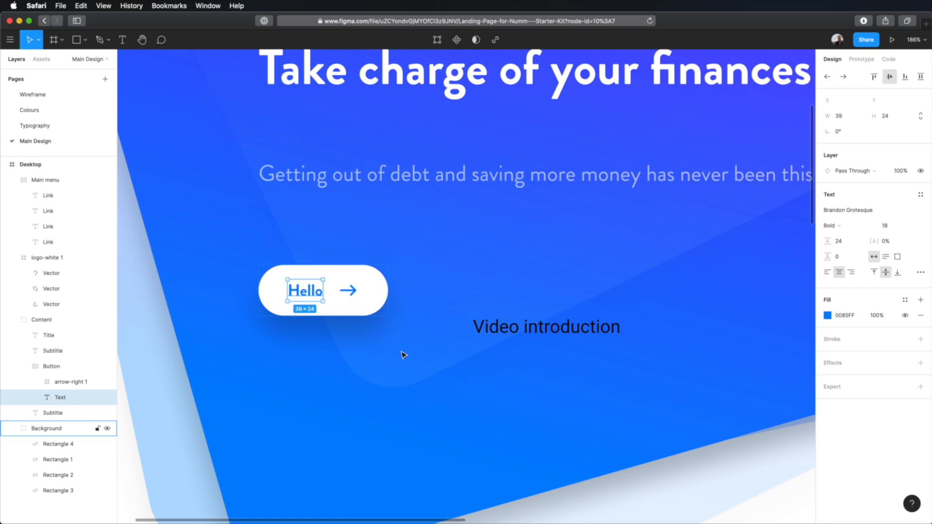
key("super+v")
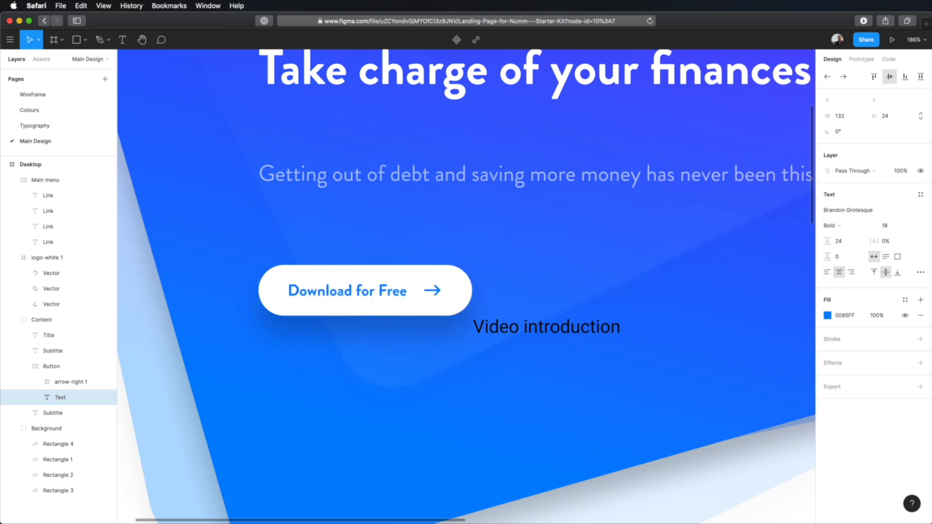
left_click(476, 307)
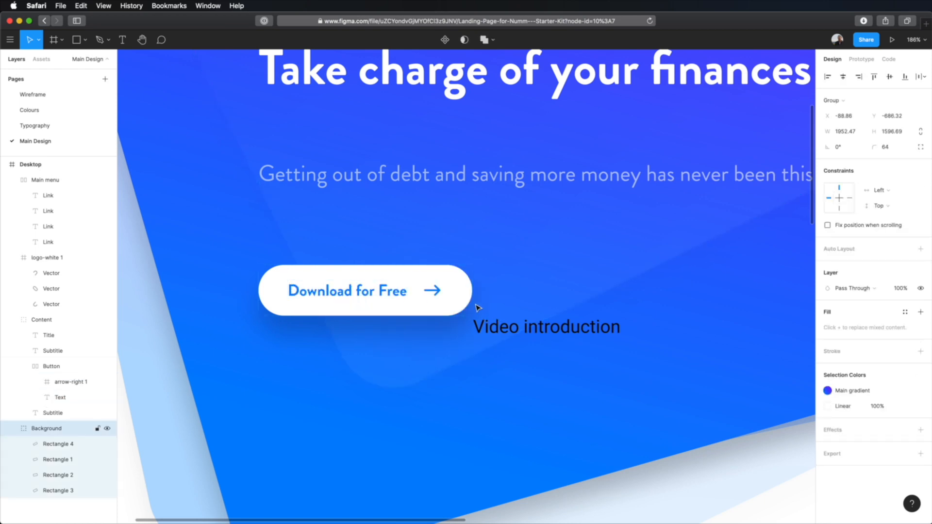
Set the button's auto layout vertical padding to 16
double_click(447, 298)
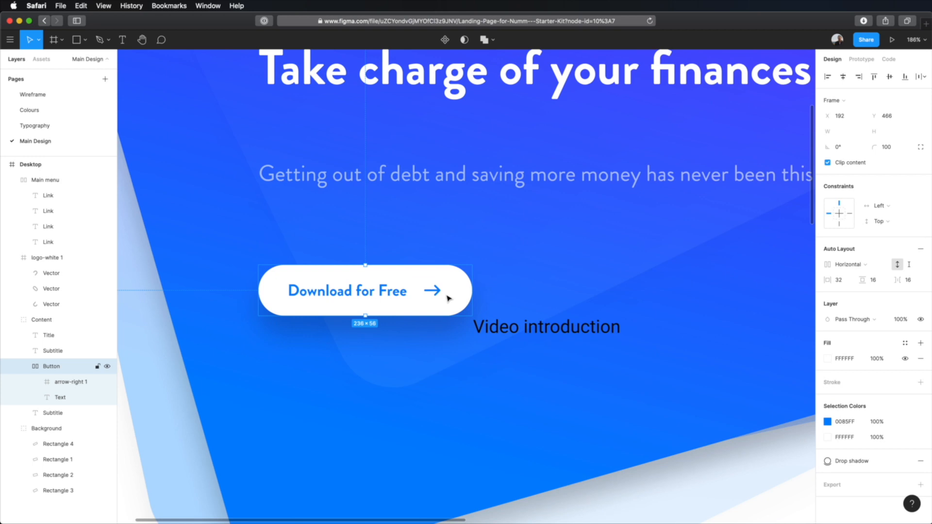
left_click_drag(897, 280, 873, 283)
left_click(878, 283)
type("16")
key("Tab")
Test the "Download for Free" button's horizontal padding with a value of 65, and set it back to 32
left_click(844, 285)
type("32")
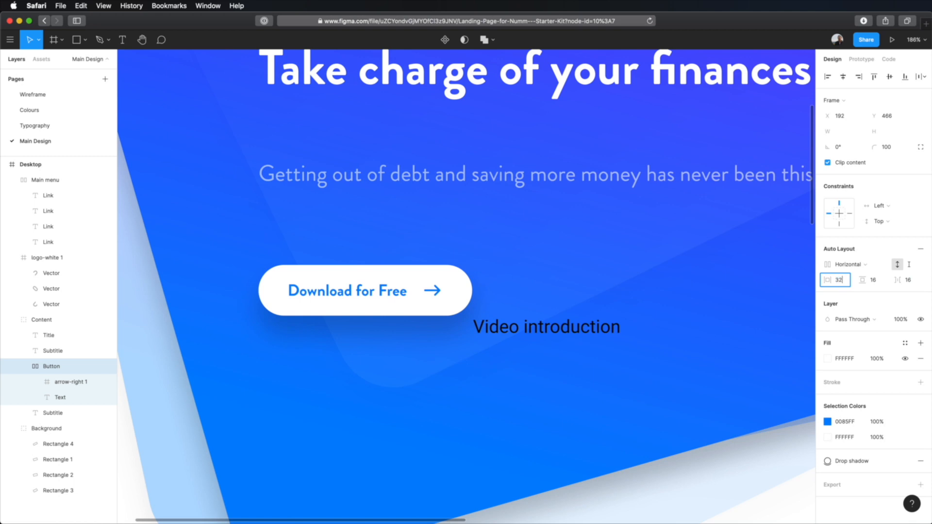
type("32")
key("Tab")
left_click(846, 285)
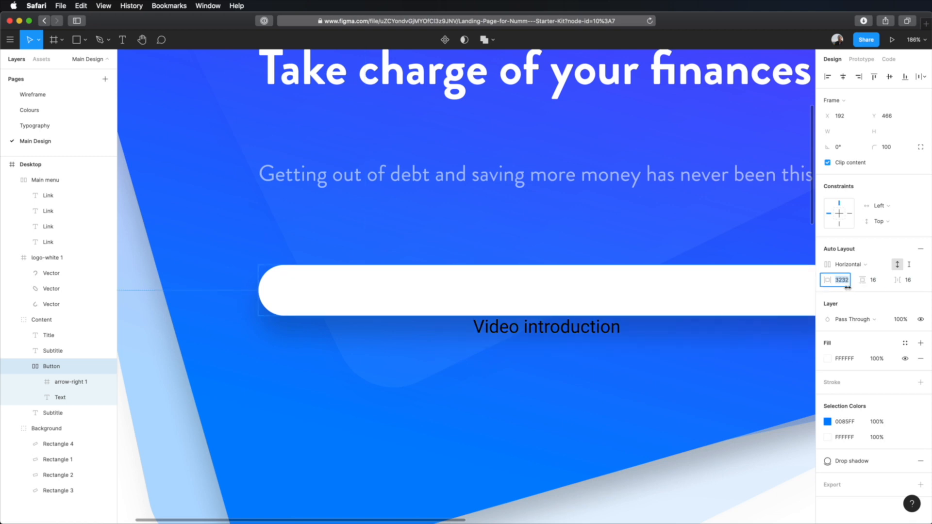
type("65")
key("Tab")
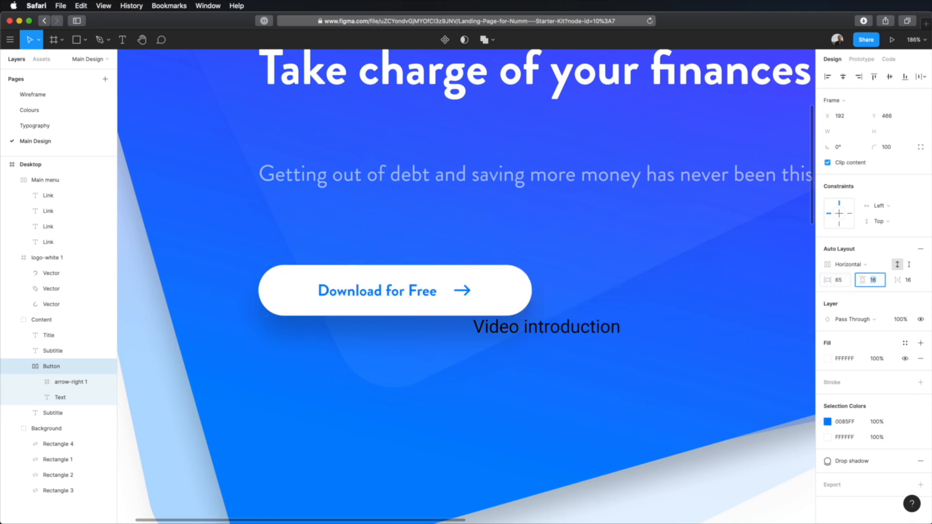
left_click(841, 286)
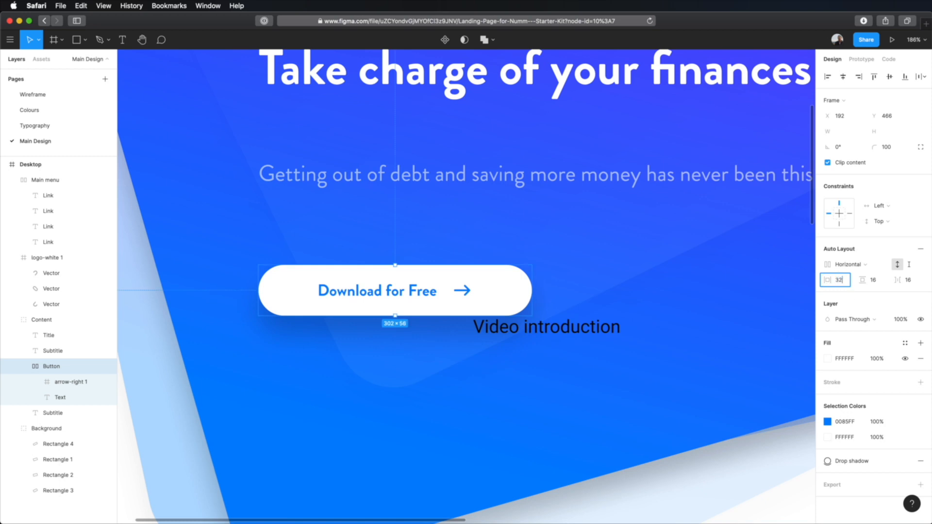
key("Tab")
left_click(770, 508)
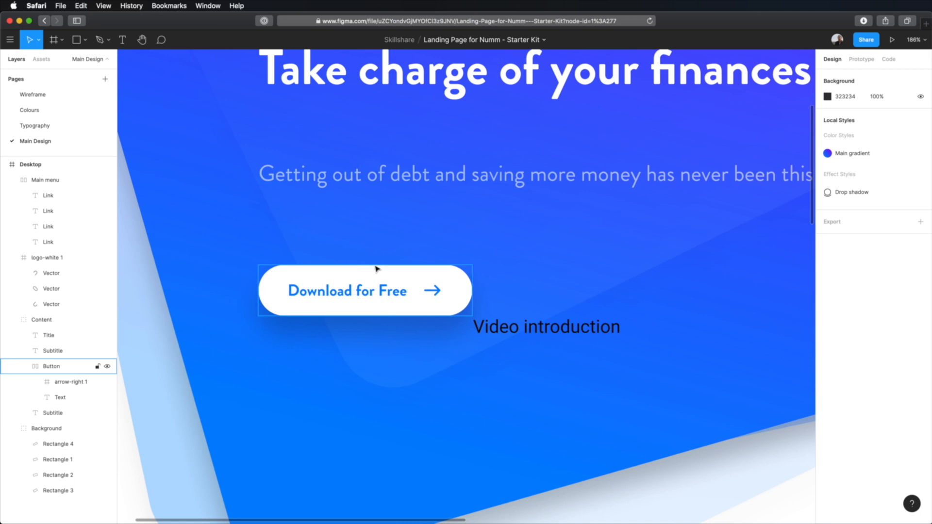
Move the "Video introduction" text to X 504, Y 479, beside the "Download for Free" button
scroll(537, 339, "down", 5)
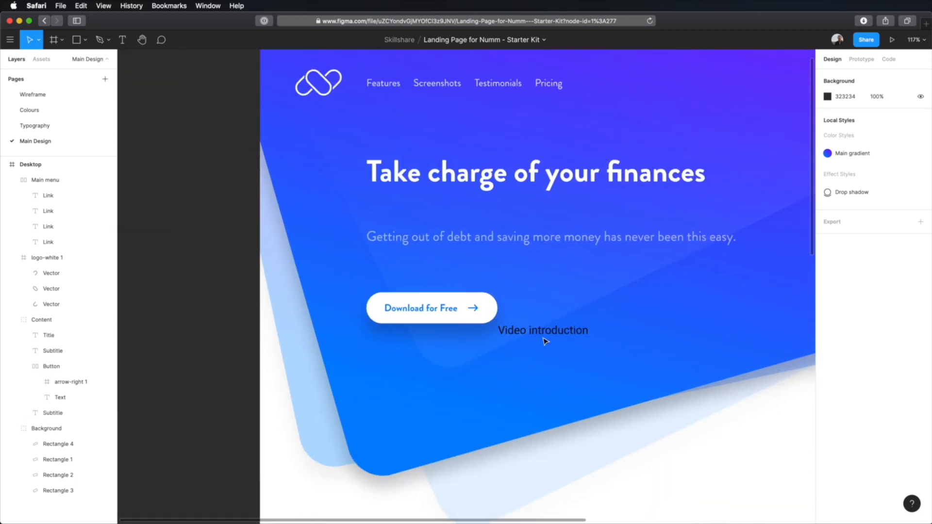
scroll(545, 341, "right", 5)
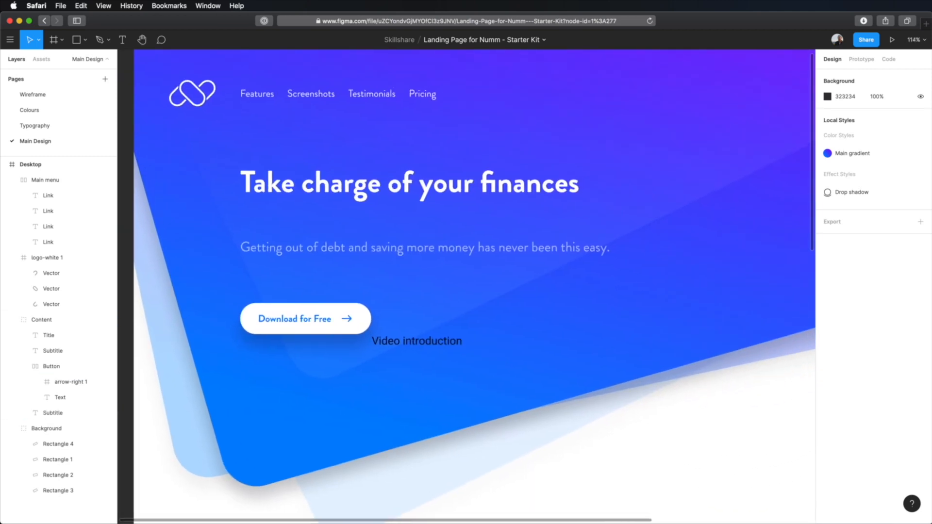
double_click(422, 343)
left_click_drag(424, 345, 465, 320)
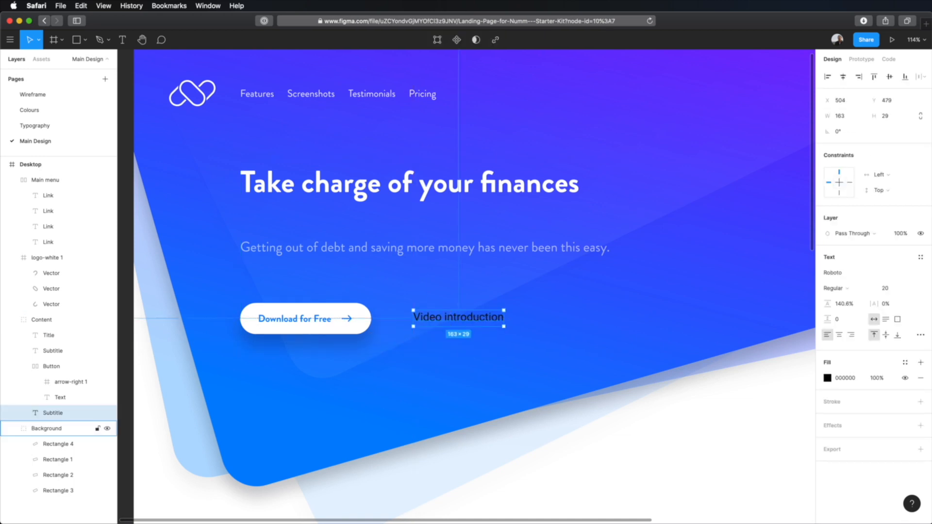
Recolour the "Video introduction" text to FFC700, copying the value from the first yellow swatch of the Secondary colours on the Colours page
left_click(56, 110)
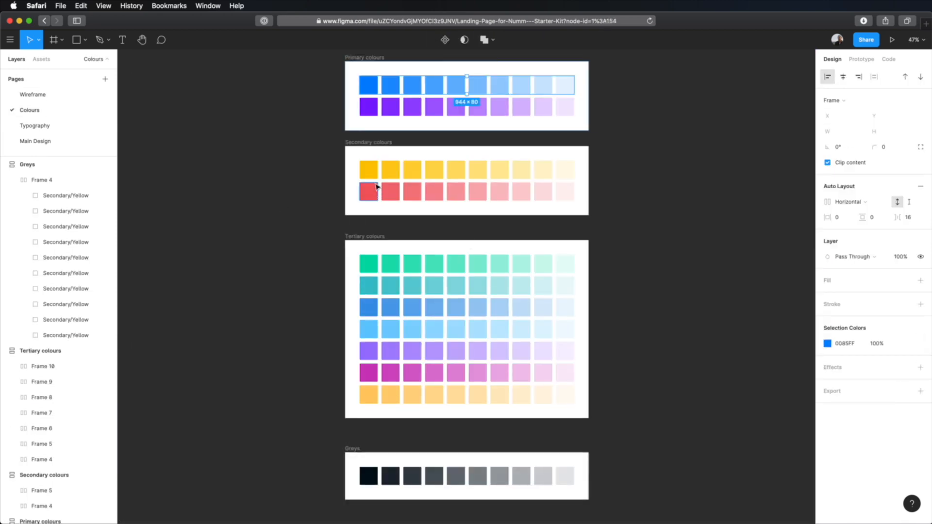
left_click(373, 170, "super")
left_click(846, 211)
key("super+c")
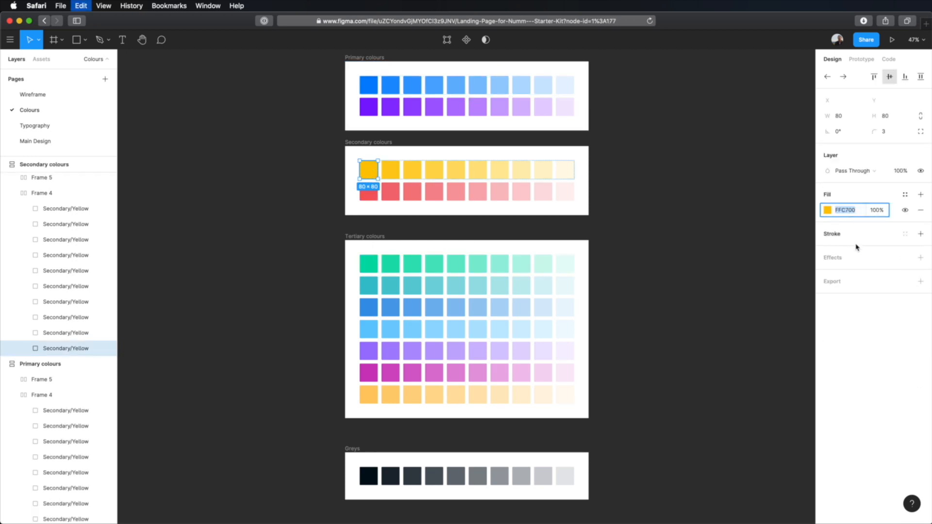
left_click(69, 141)
left_click(845, 378)
key("super+v")
key("Tab")
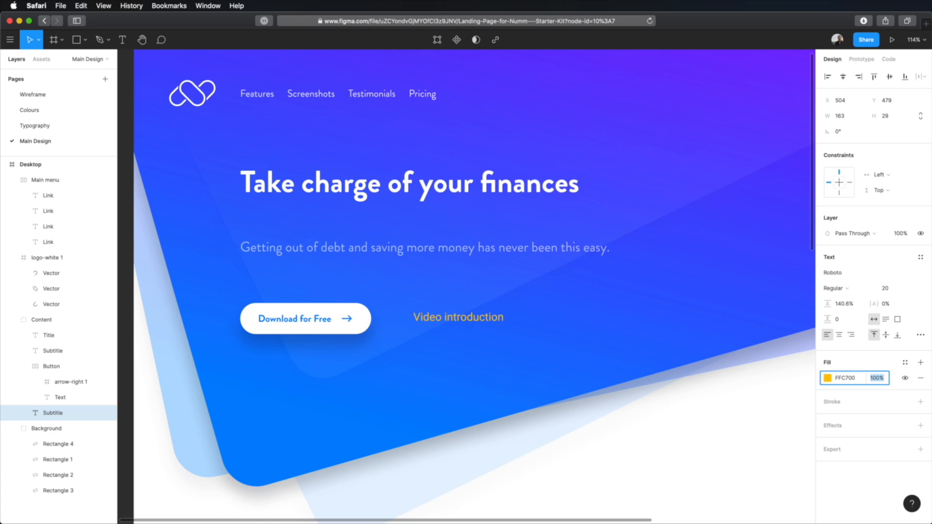
Style the "Video introduction" text in Brandon Grotesque Bold, size 18 with a line height of 24
left_click(835, 275)
type("Brandon Grotesque")
key("Return")
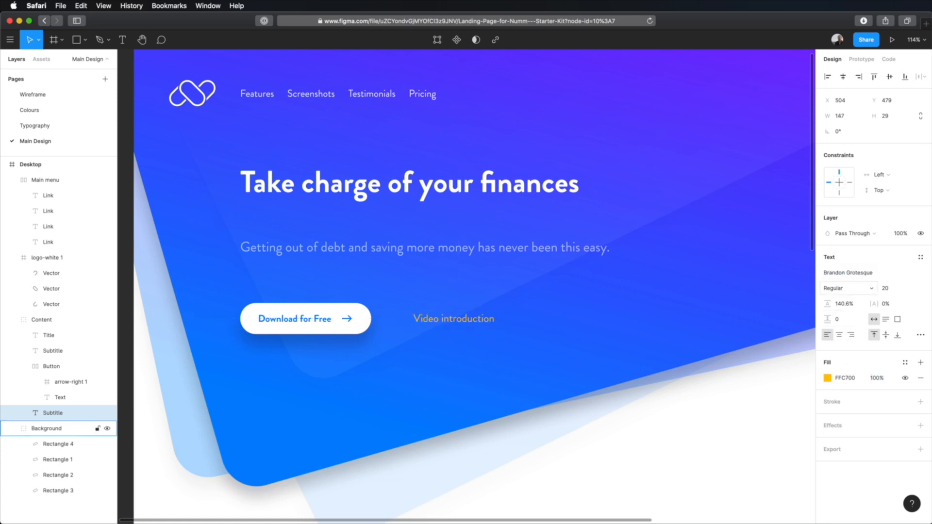
left_click(886, 288)
type("18")
key("Tab")
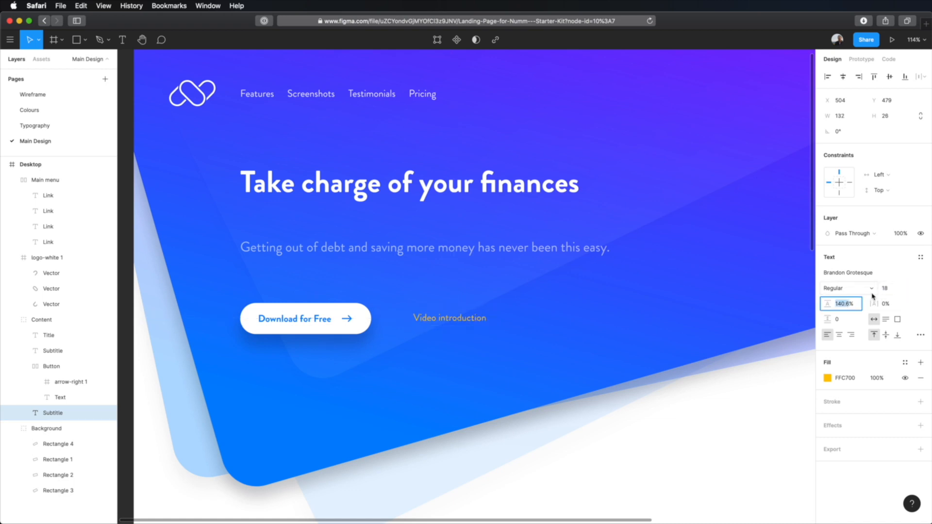
type("24")
key("Tab")
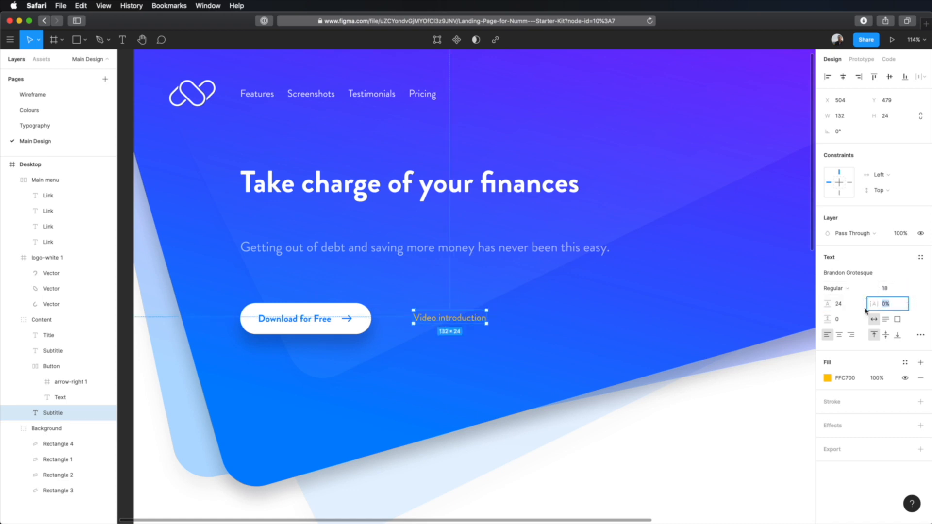
left_click(832, 288)
left_click(853, 309)
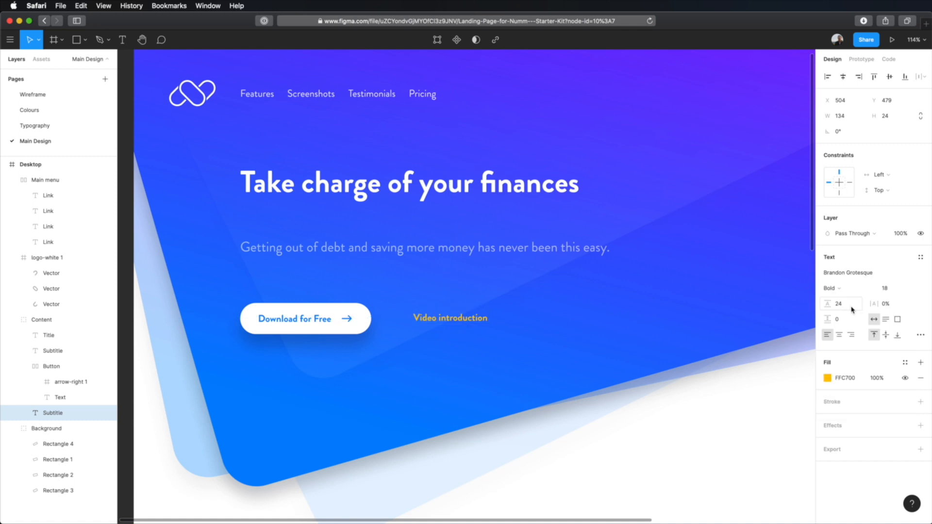
left_click(674, 446)
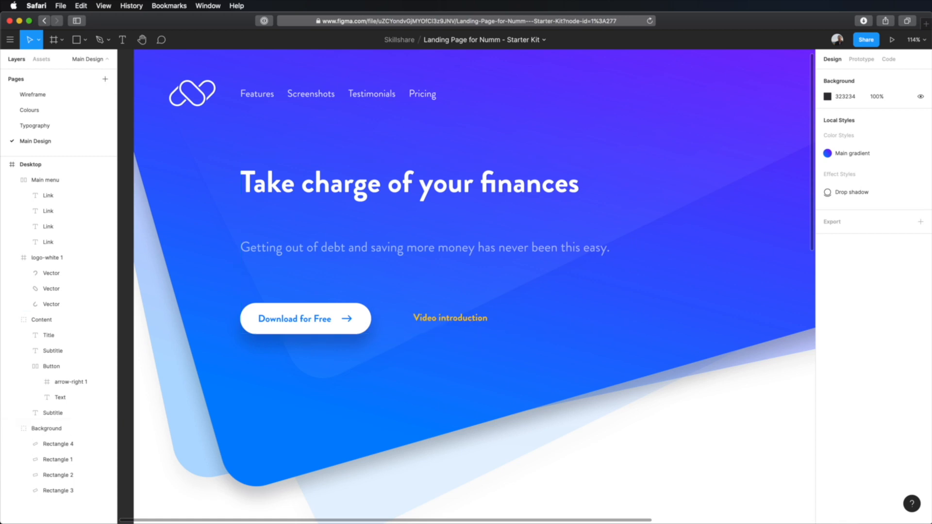
Switch to Iconset, search for "play", and bring the solid play icon from the Ionicons 5.0.0 set into the Figma design
key("super+Tab")
key("super+f")
type("[;ay")
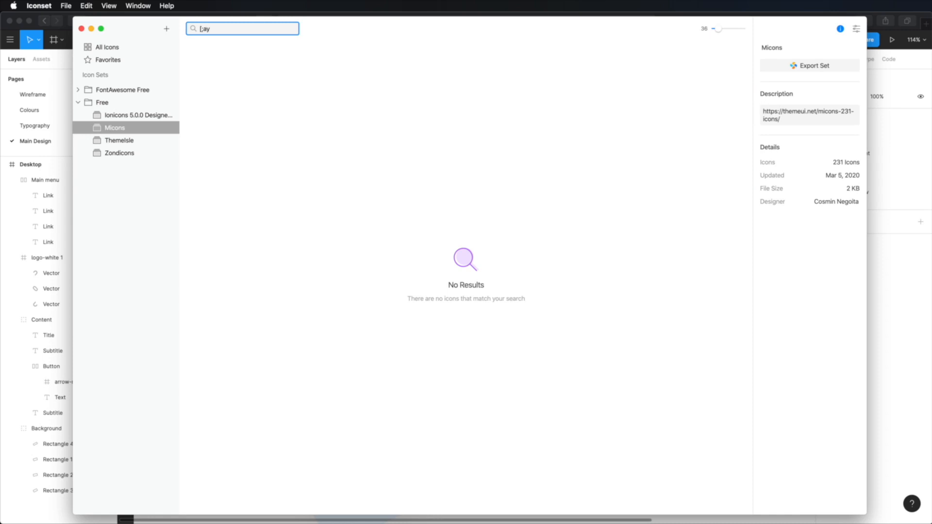
key("BackSpace")
key("BackSpace")
key("BackSpace")
key("BackSpace")
type("play")
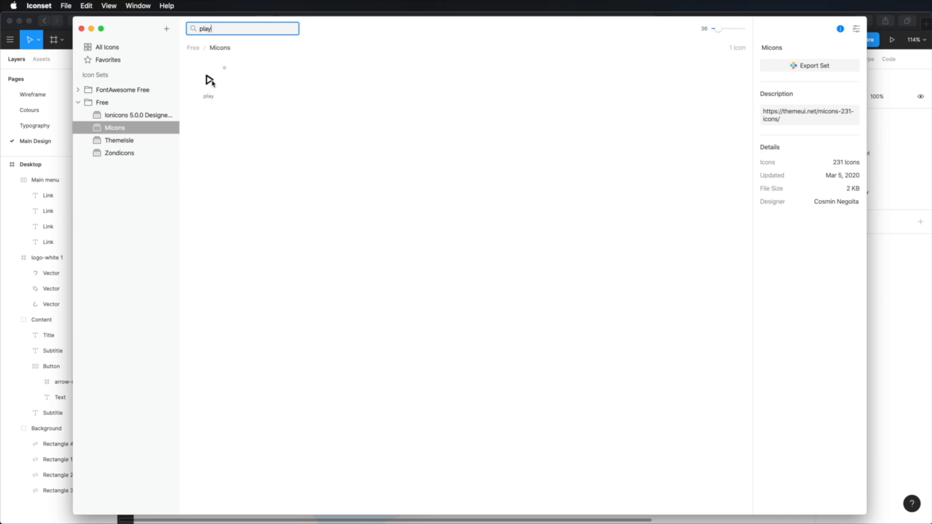
left_click(154, 115)
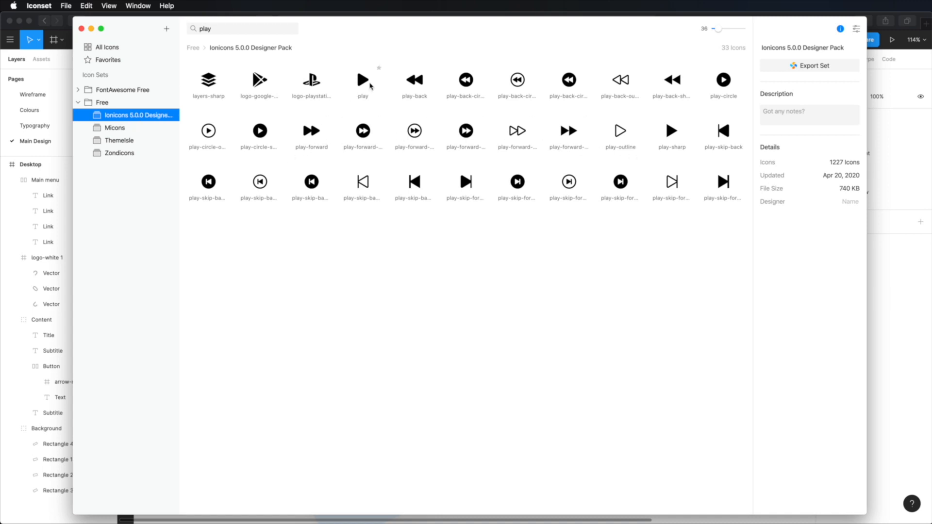
left_click(364, 83)
left_click_drag(364, 83, 535, 316)
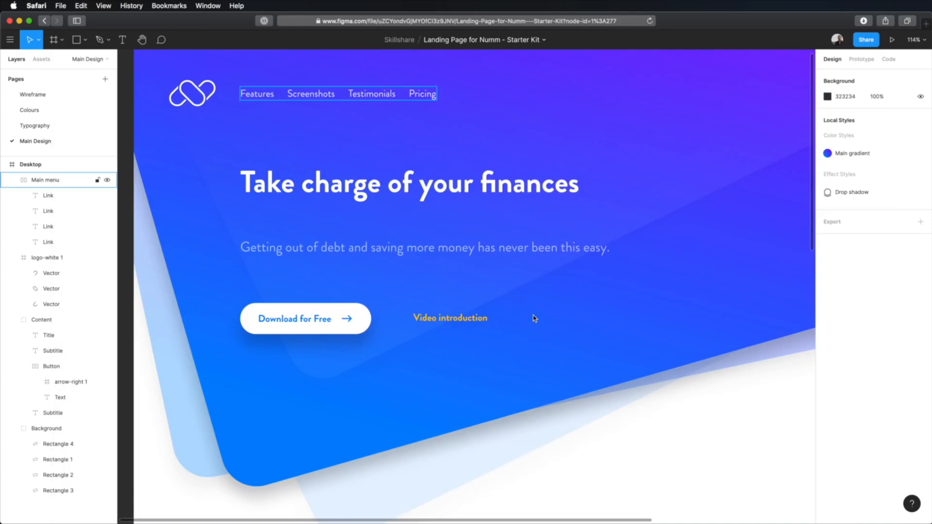
Resize the play icon to 24 by 24 and place it at X 662, Y 479, beside the "Video introduction" text
left_click(920, 132)
left_click(893, 131)
type("24")
key("Return")
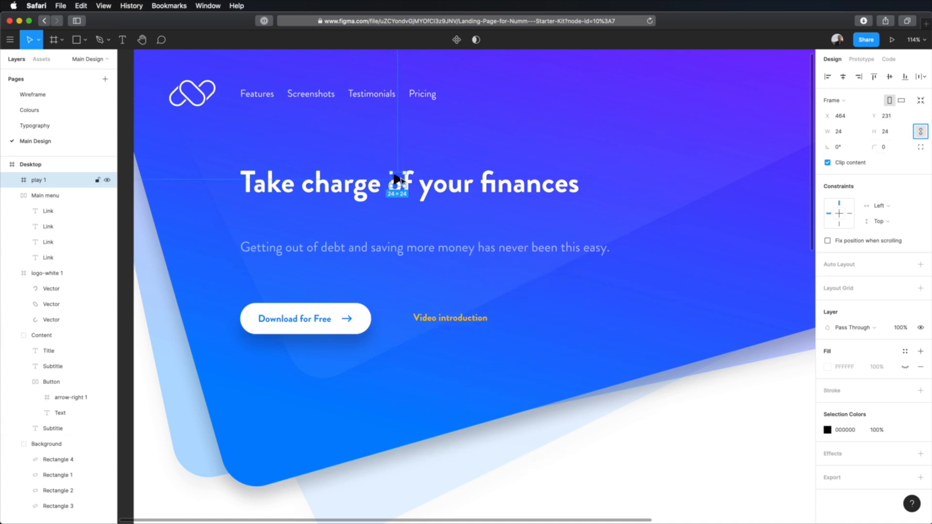
left_click_drag(397, 179, 507, 317)
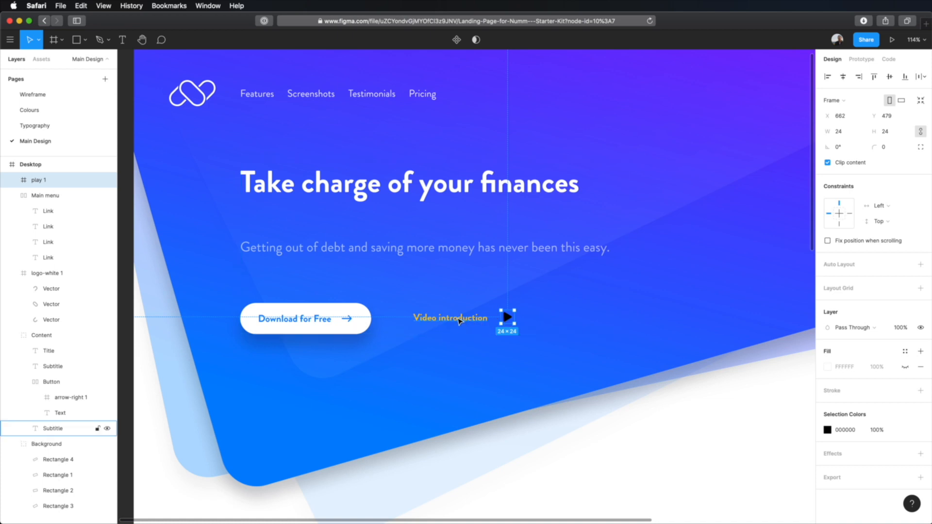
Combine the "Video introduction" text and the play icon into one auto layout frame
left_click(459, 321, "shift")
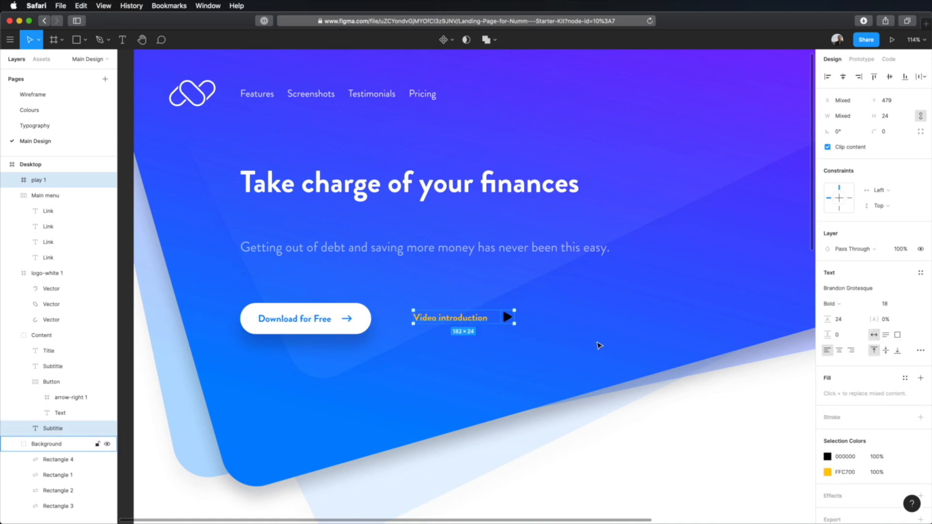
key("shift+a")
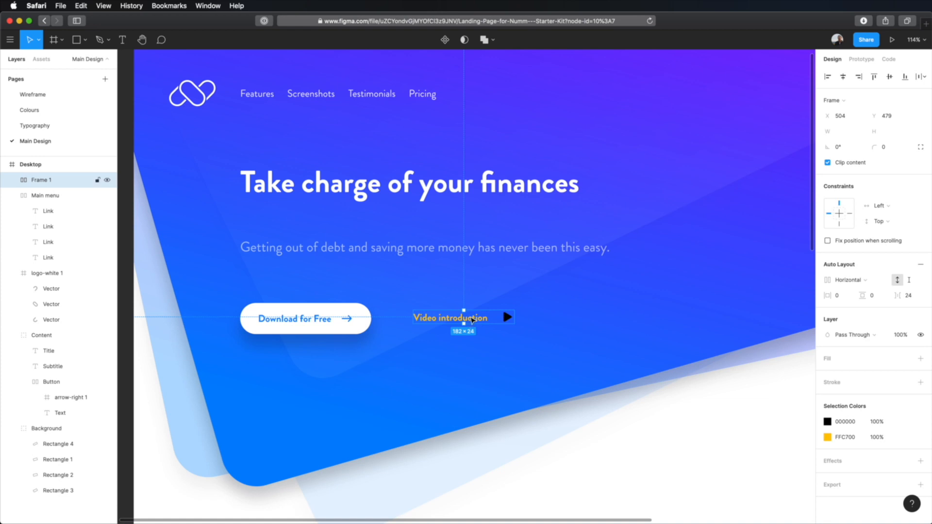
double_click(474, 318)
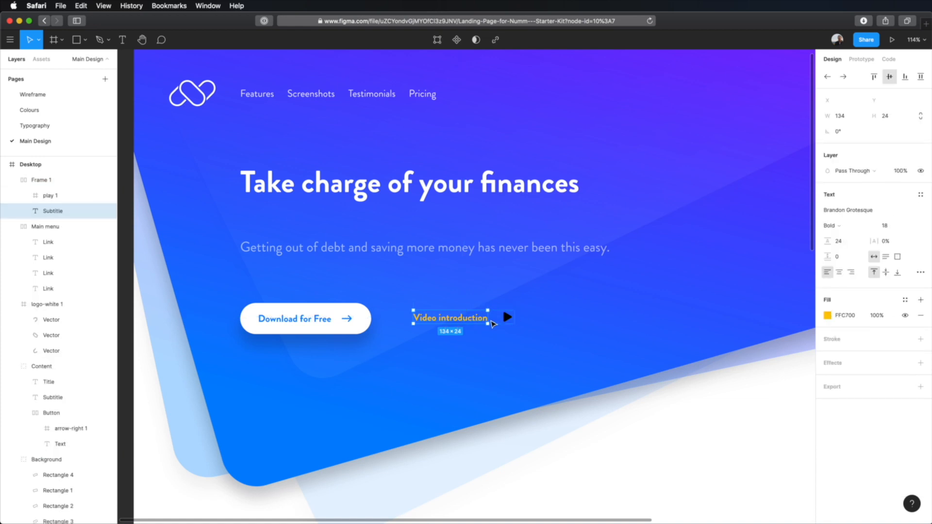
left_click(503, 353)
left_click(474, 321)
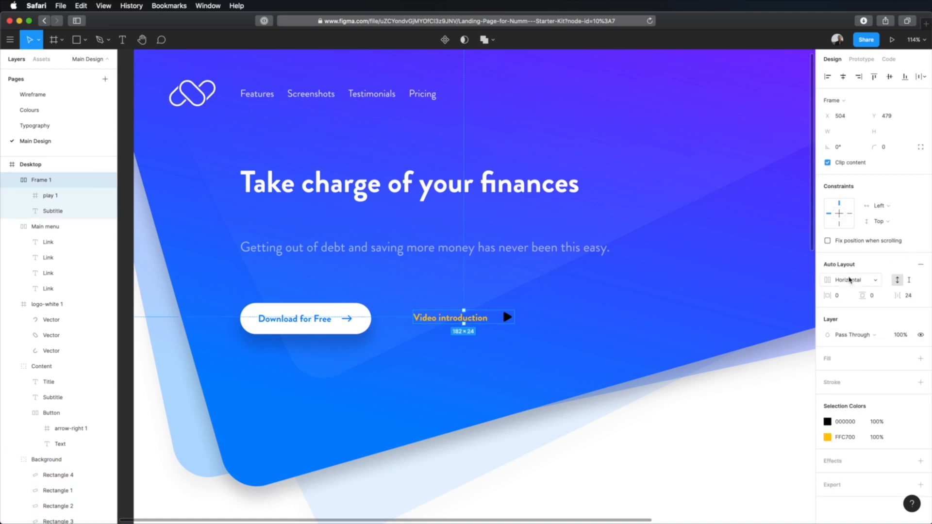
Try the vertical direction on the video link's auto layout frame, with the "Video introduction" text aligned right
left_click(450, 318)
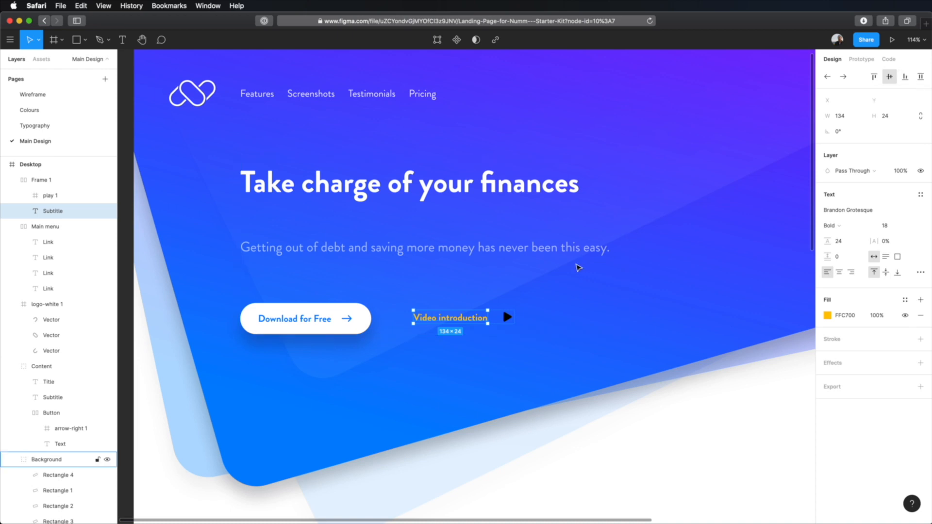
left_click(576, 270)
left_click(463, 318)
left_click(846, 281)
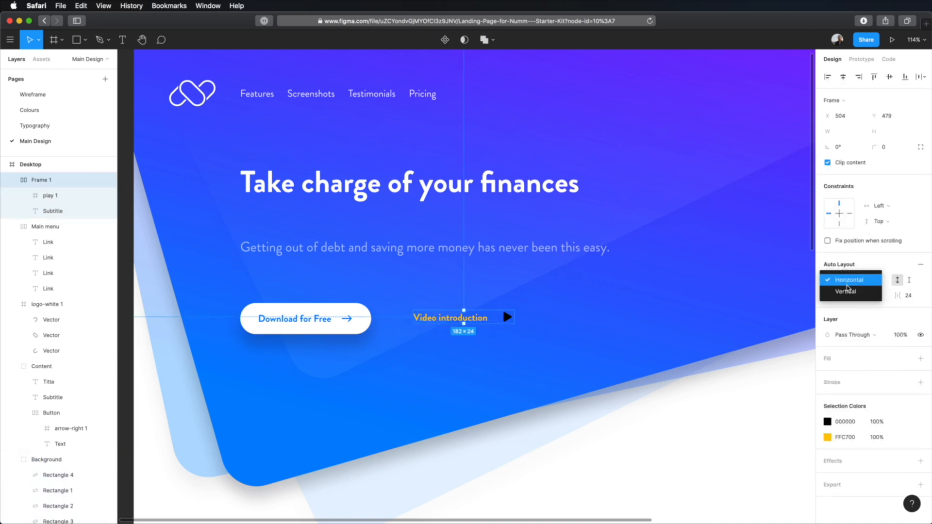
left_click(845, 290)
left_click(483, 323)
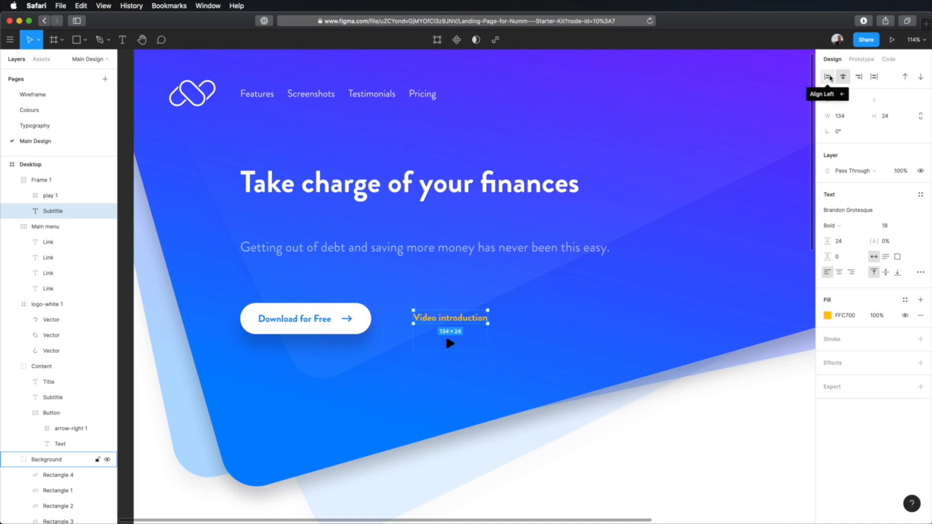
left_click(862, 79)
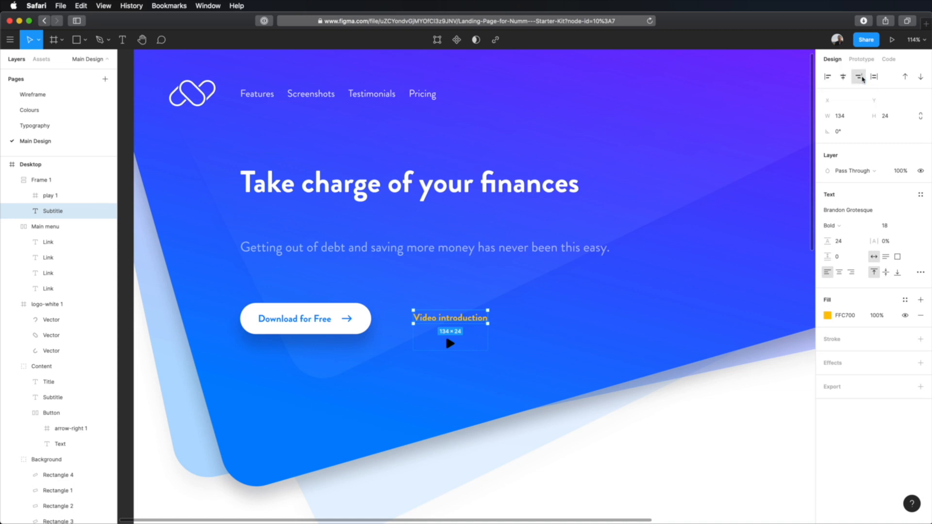
Test left, centre and right alignment on the play icon within the vertical frame, ending with left
left_click(449, 343)
left_click(828, 80)
left_click(843, 78)
left_click(859, 79)
left_click(843, 78)
left_click(825, 79)
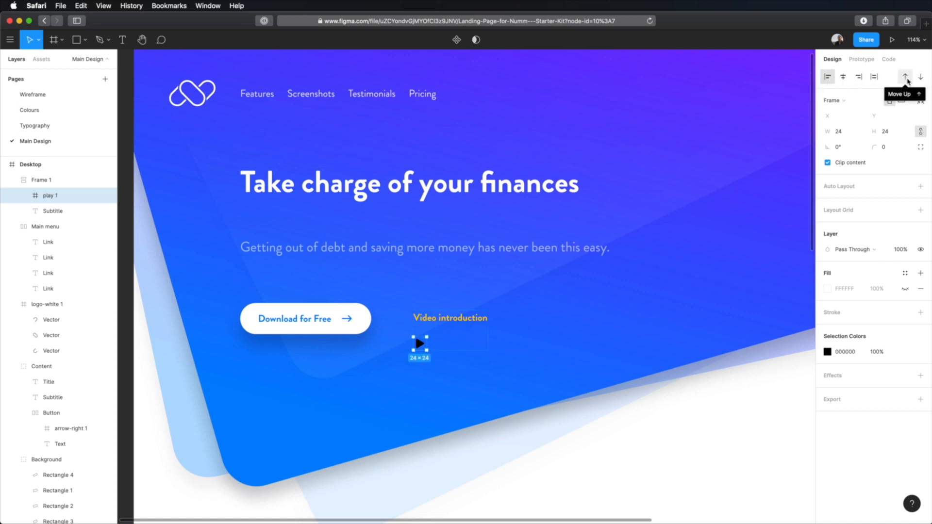
Try reordering the play icon above the "Video introduction" text, and return it below
left_click(905, 77)
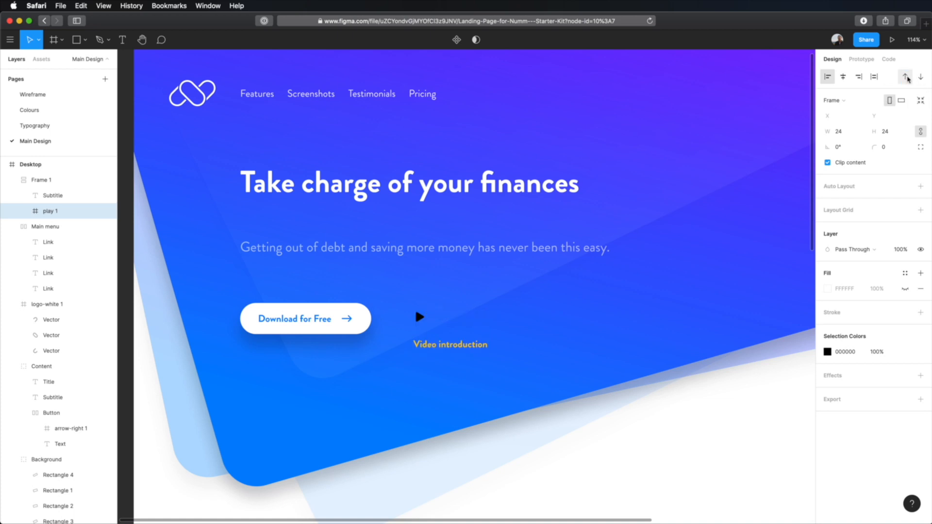
left_click(905, 77)
left_click(920, 77)
left_click(905, 77)
Set the video link frame's auto layout direction back to Horizontal
left_click(464, 306)
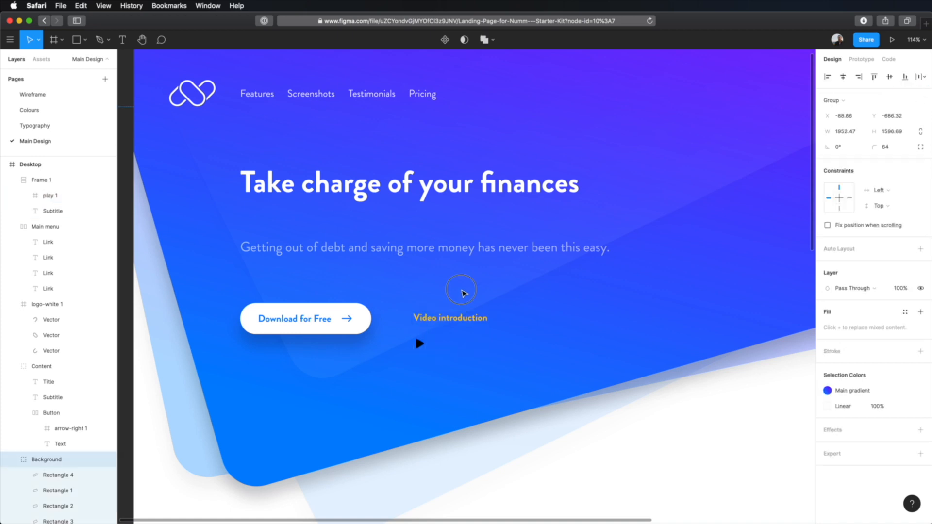
left_click(456, 320)
left_click(855, 278)
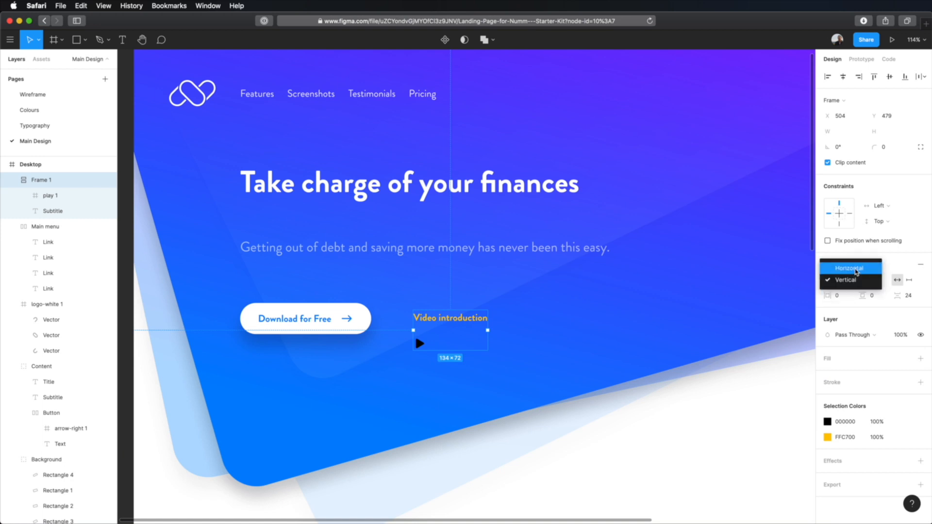
left_click(853, 270)
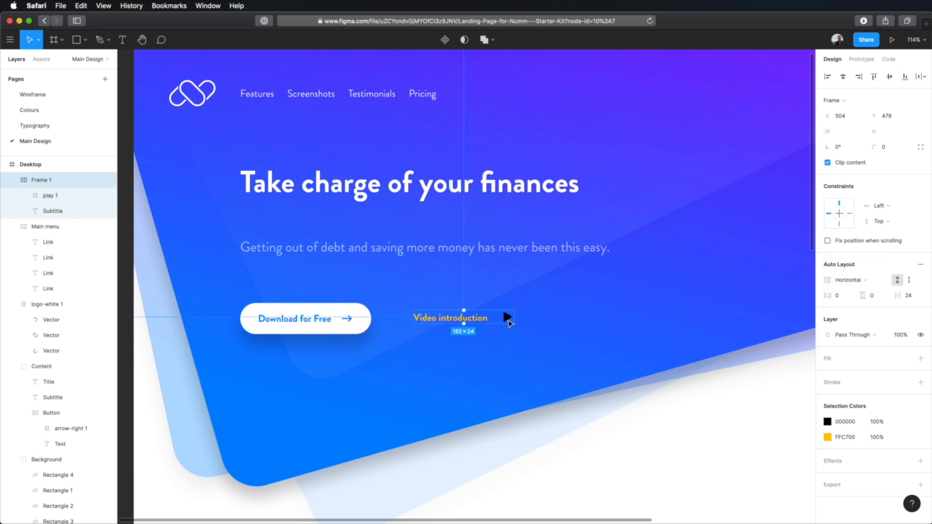
Reorder the play icon within the video link's auto layout frame so it sits before the "Video introduction" text
double_click(506, 318)
left_click(828, 78)
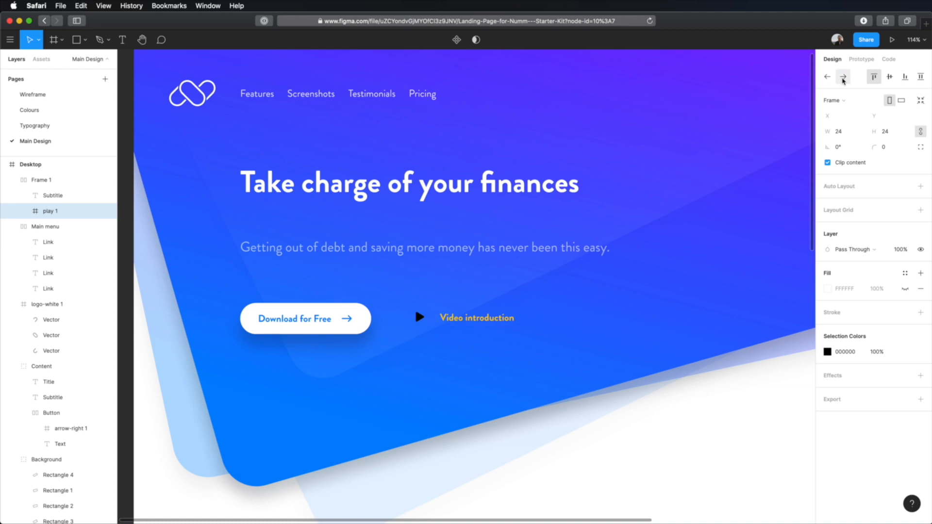
left_click(845, 78)
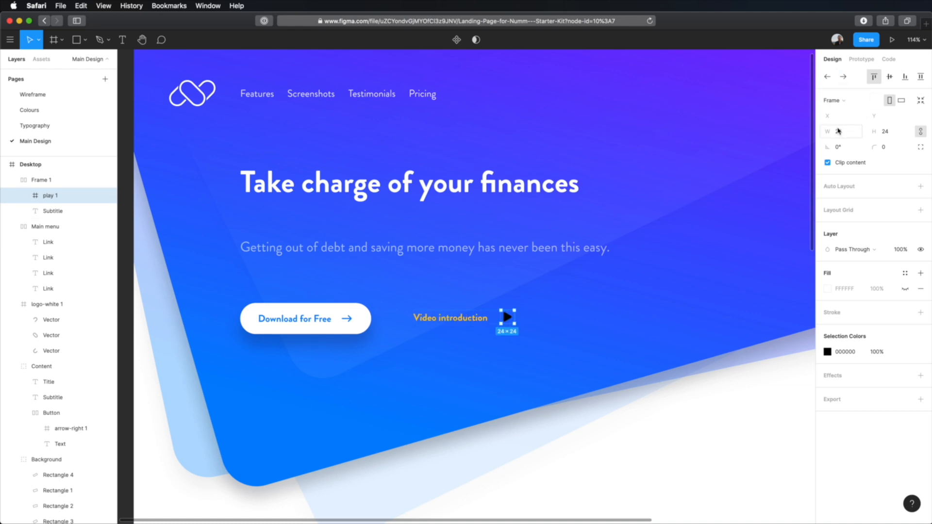
key("Left")
key("Right")
key("Left")
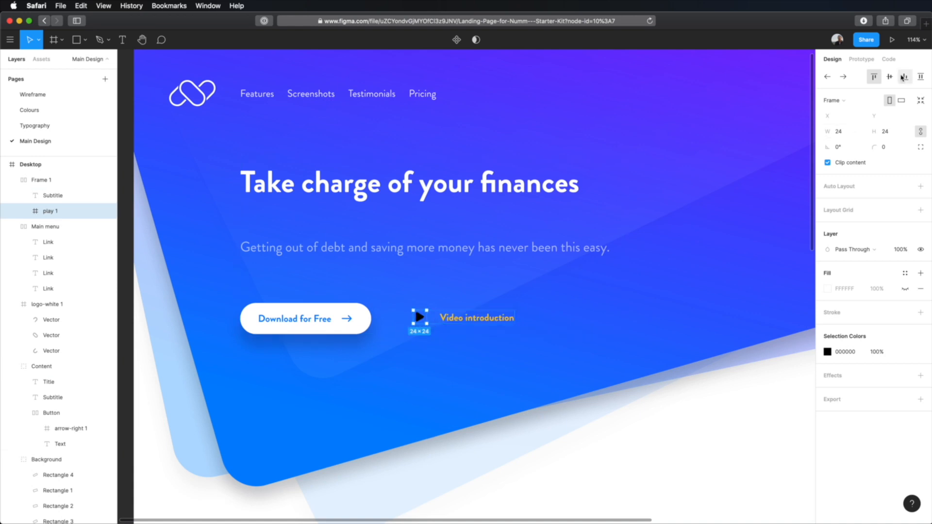
Align the play icon and the "Video introduction" text to the vertical centre of their auto layout frame
left_click(890, 77)
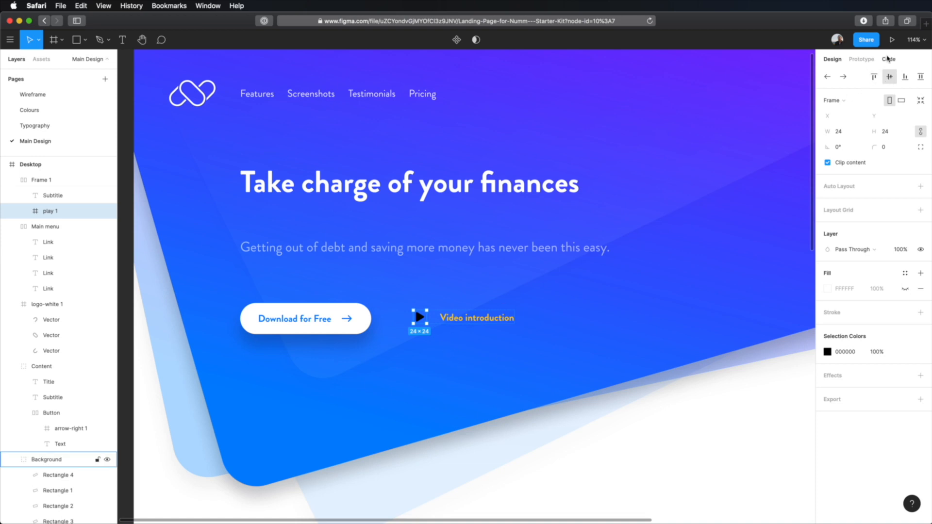
key("Tab")
left_click(890, 79)
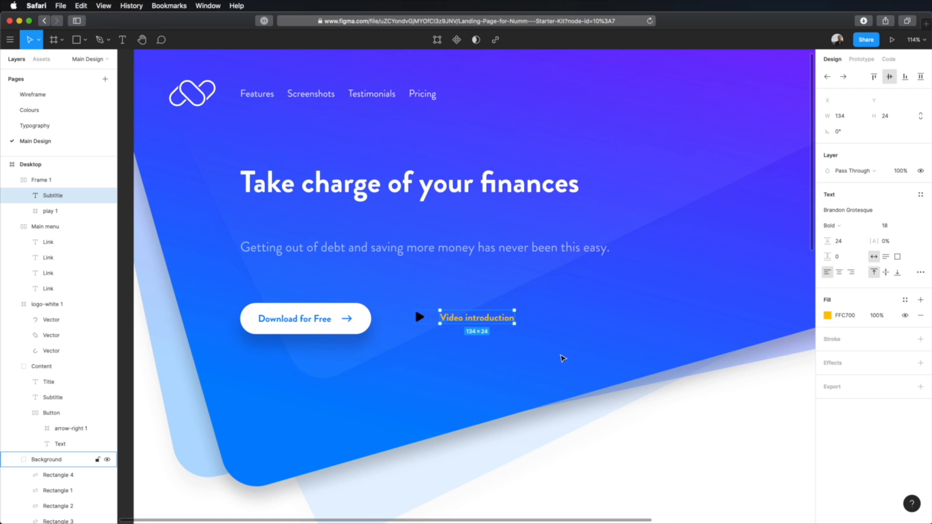
left_click(557, 373)
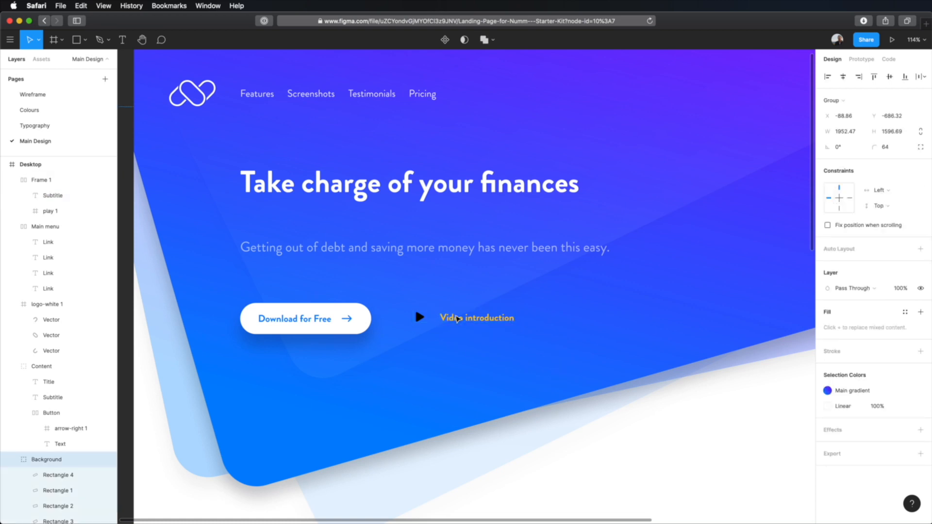
Set the spacing between items in the video link's auto layout frame to 16
left_click(458, 318)
left_click(908, 295)
type("1")
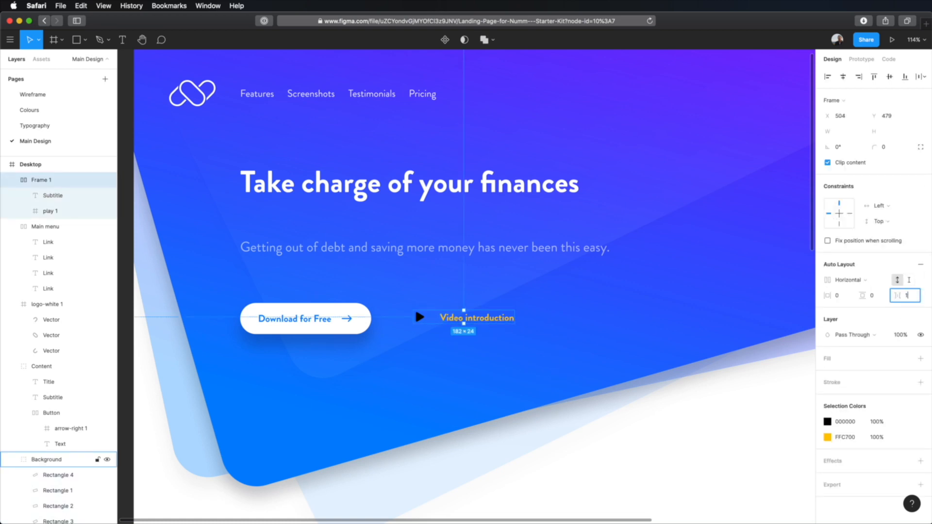
type("6")
key("Tab")
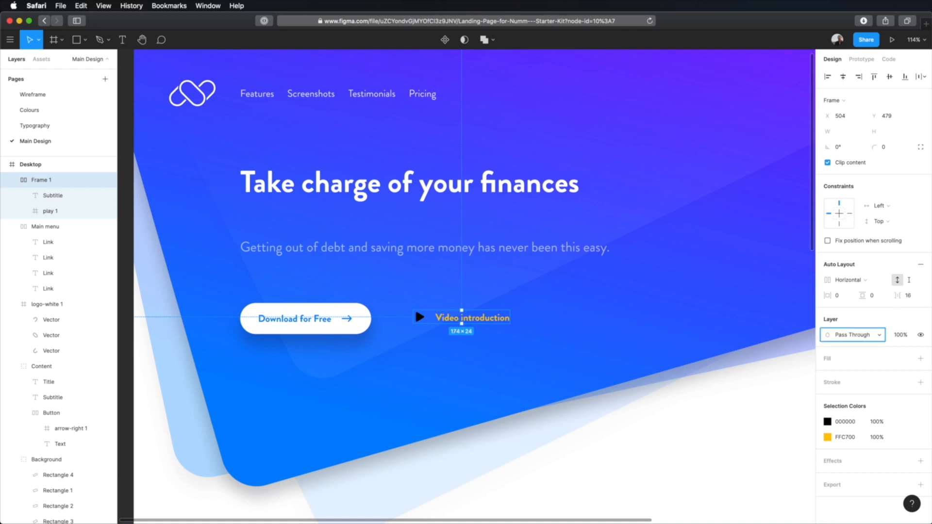
Recolour the black play icon with the link text's yellow, FFC700
left_click(847, 438)
key("super+c")
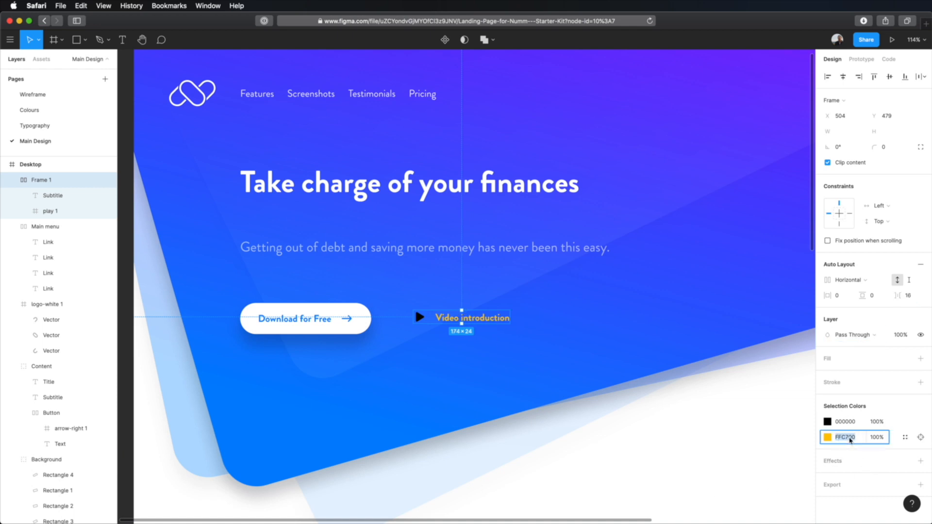
left_click(844, 421)
key("super+v")
key("Tab")
left_click(706, 457)
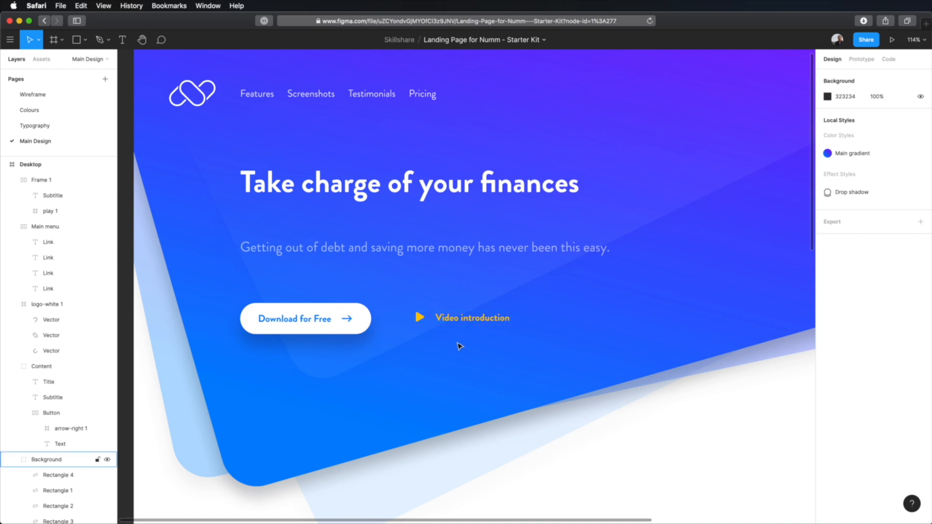
Combine the download button and the video link in a horizontal auto layout frame with 32 spacing between items
left_click(331, 317)
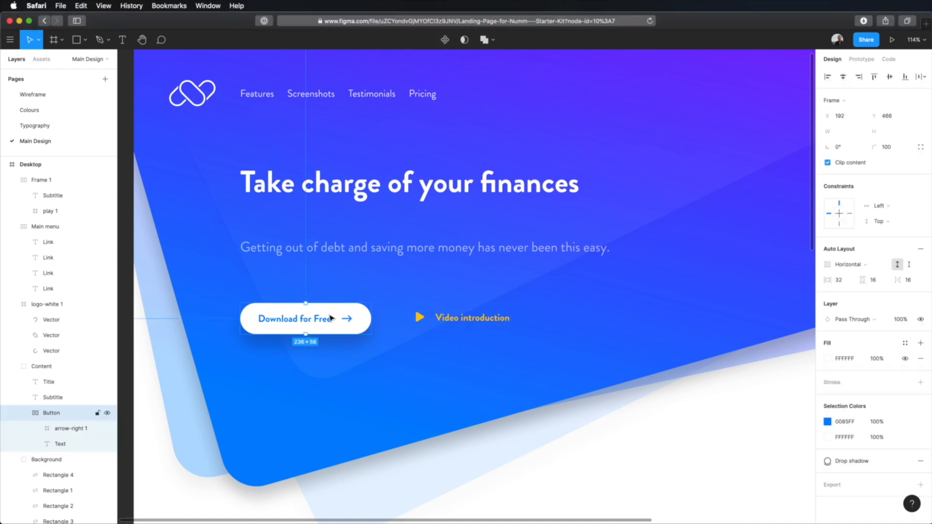
left_click(445, 320, "shift")
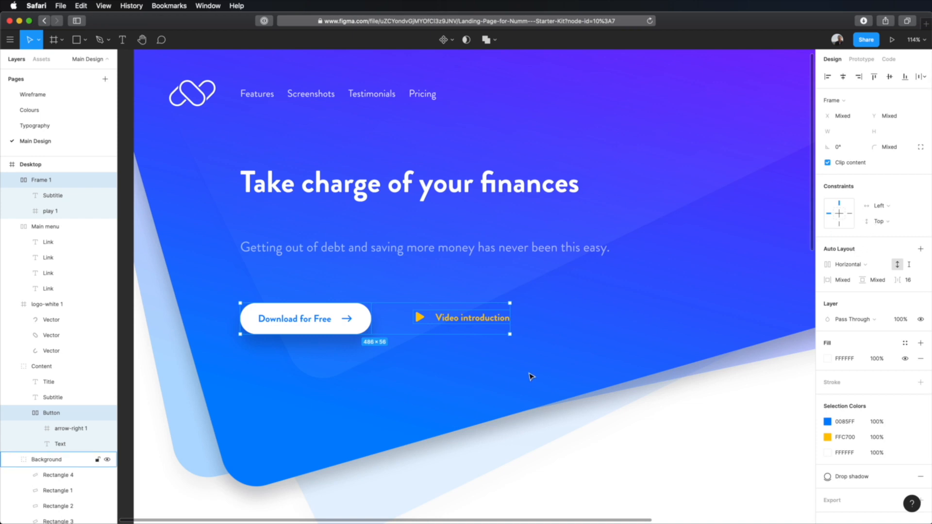
key("shift+a")
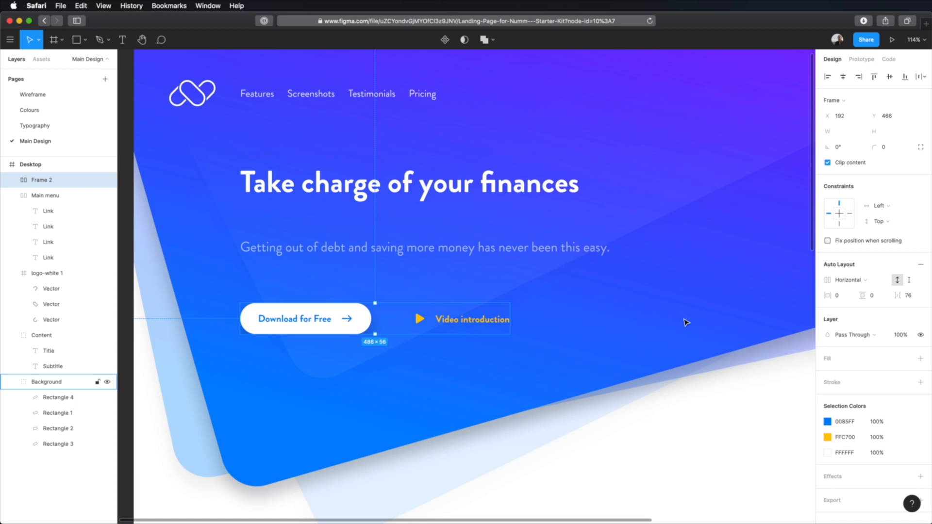
left_click(914, 299)
type("32")
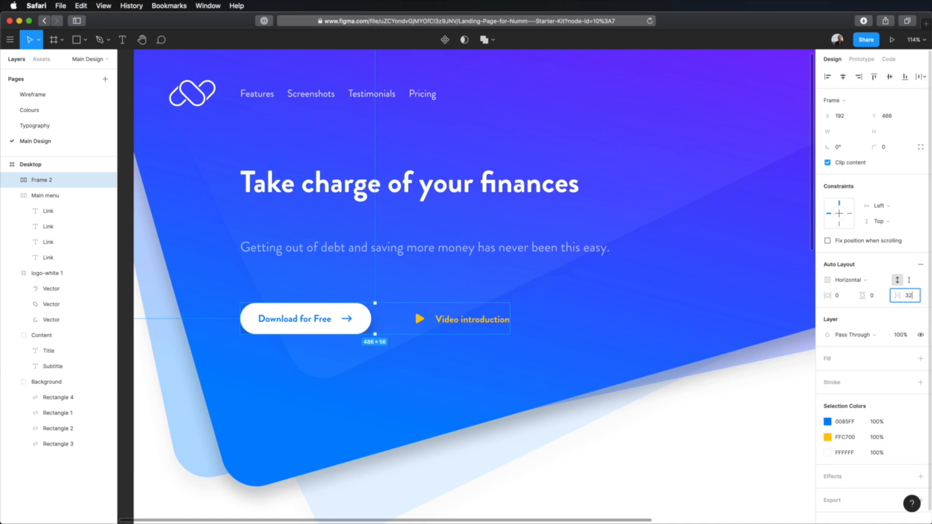
key("Tab")
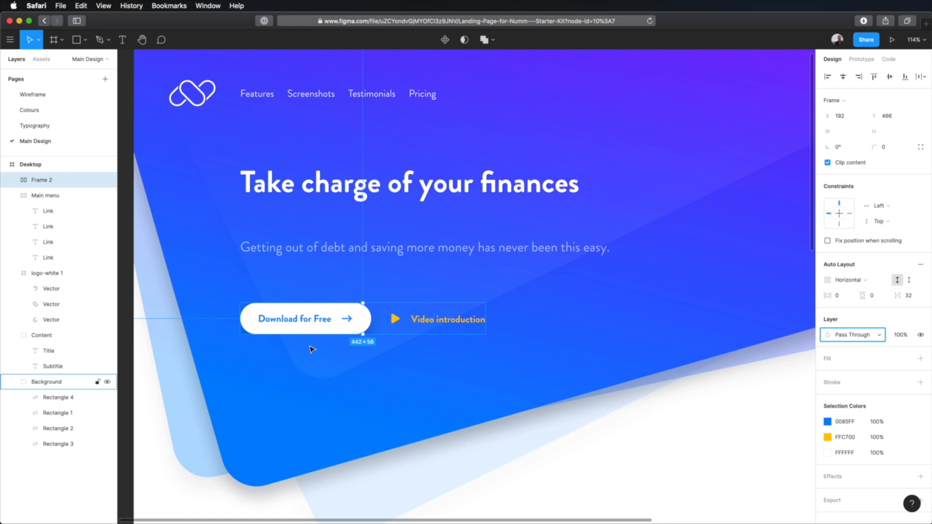
Check the vertical alignment of the download button and the video link within their shared frame
double_click(321, 329)
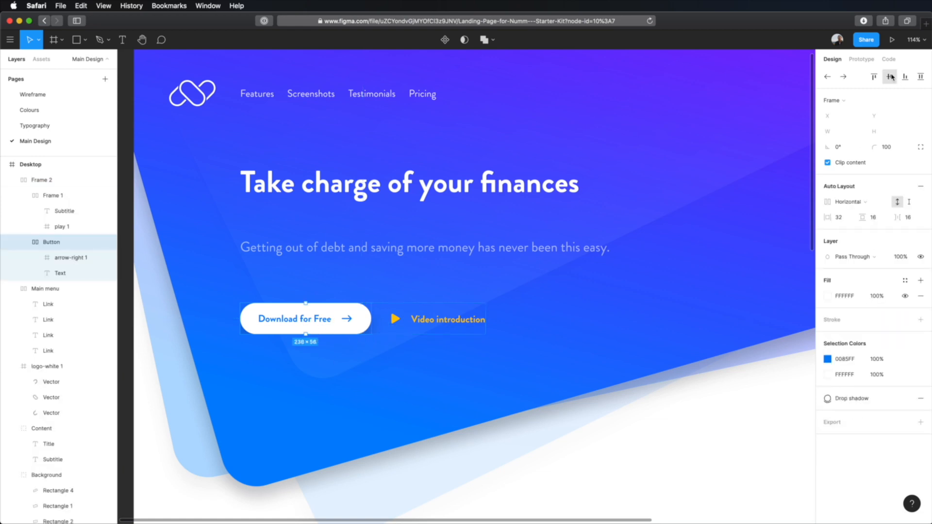
left_click(431, 319)
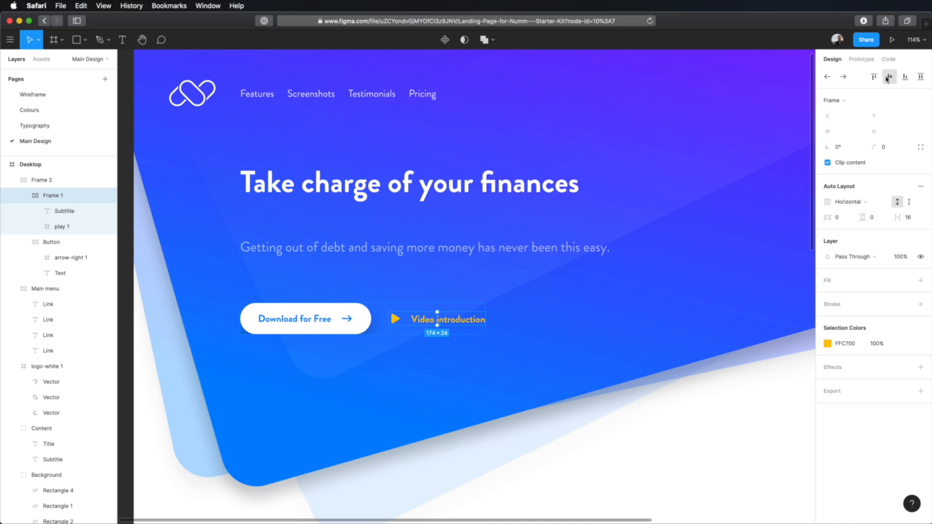
left_click(653, 470)
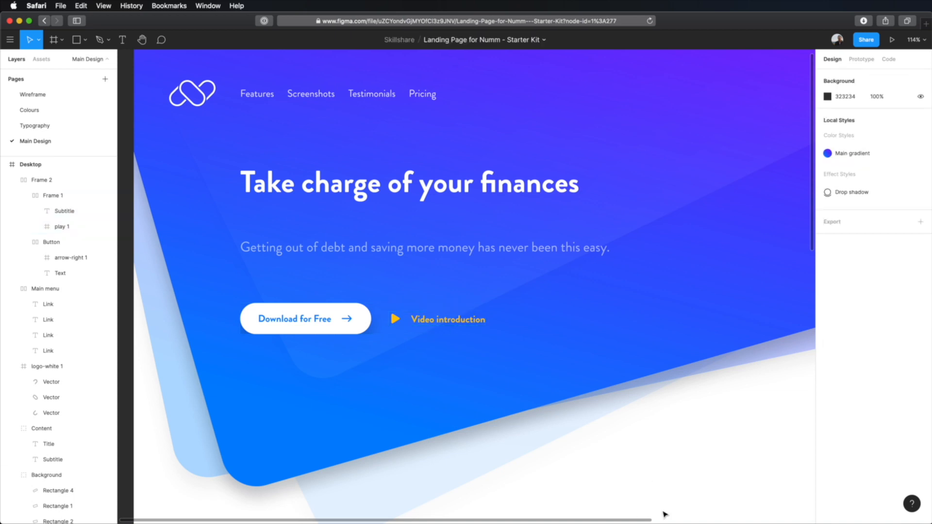
Combine the title, subtitle and button row in a vertical auto layout frame with 32 spacing between items
double_click(334, 251)
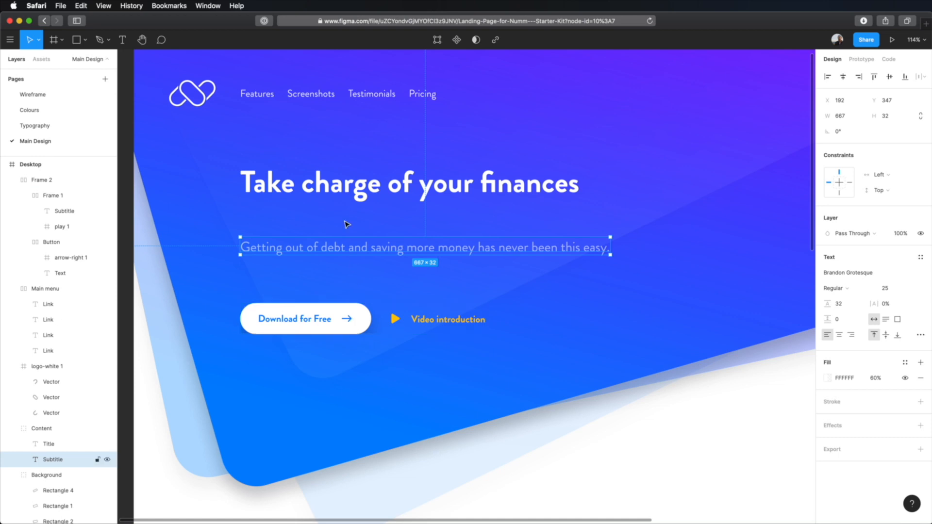
left_click(348, 187)
left_click(348, 251, "shift")
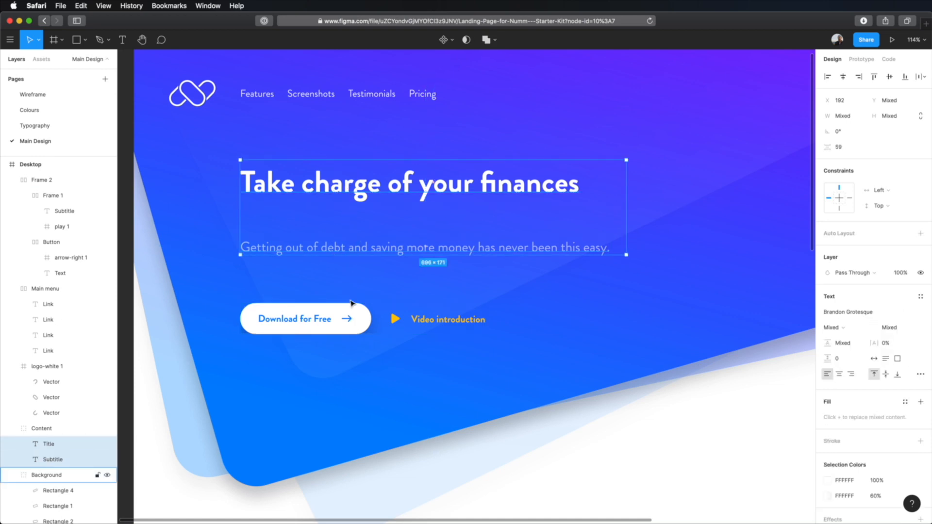
left_click(351, 318, "shift")
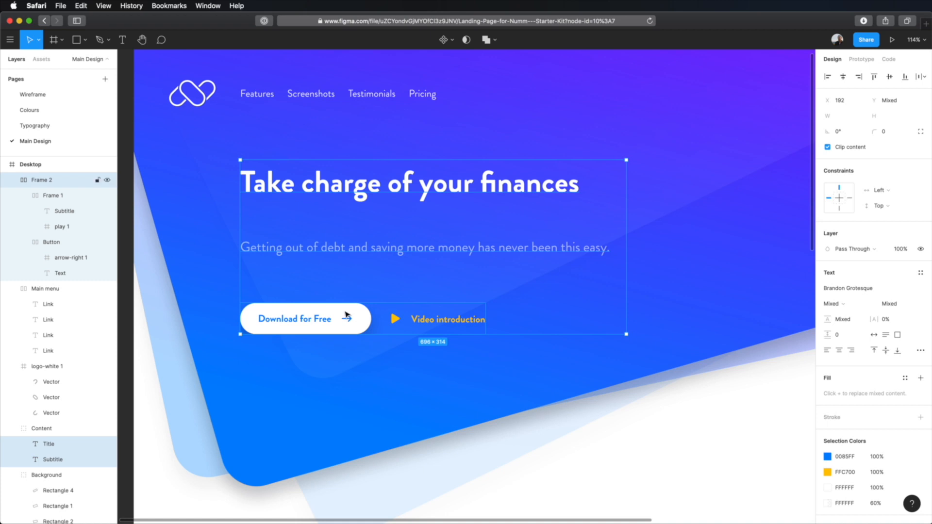
key("shift+a")
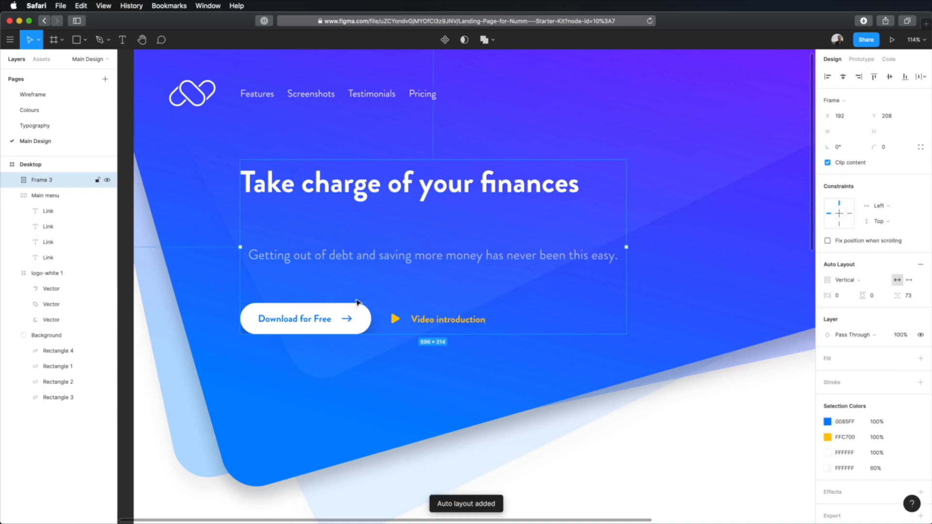
left_click(906, 296)
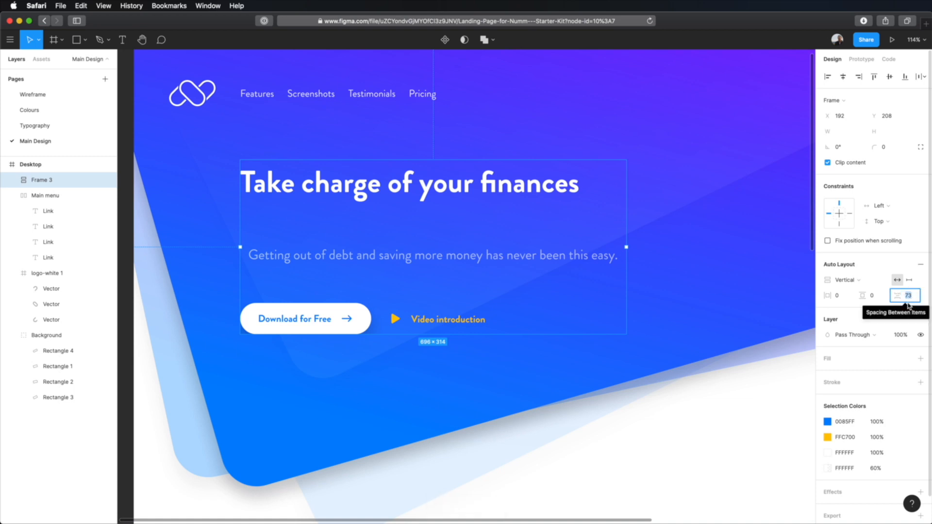
type("32")
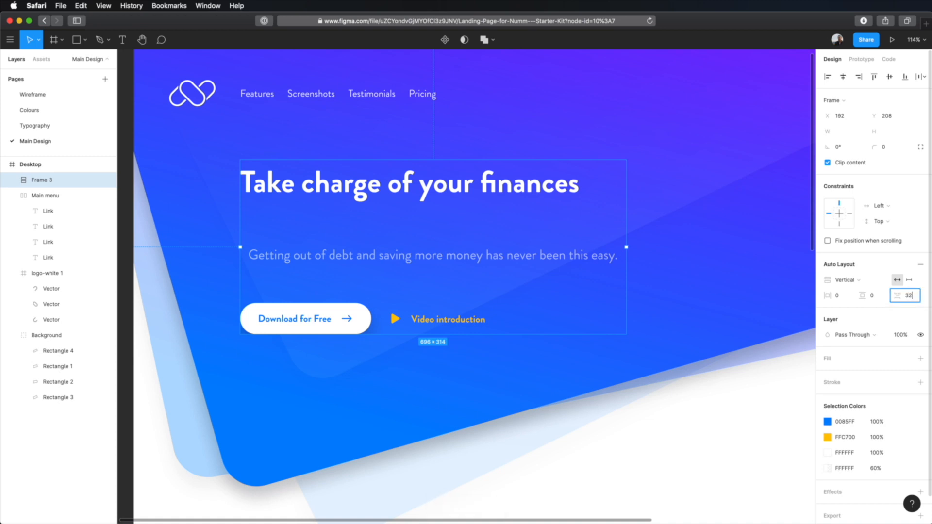
key("Tab")
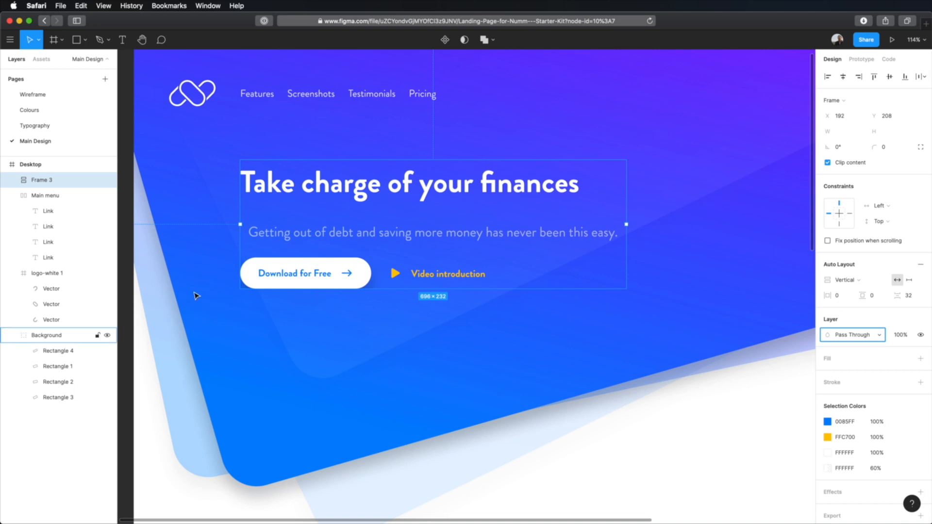
Align the title, subtitle and button row to the left of the hero content's auto layout frame
left_click(295, 185)
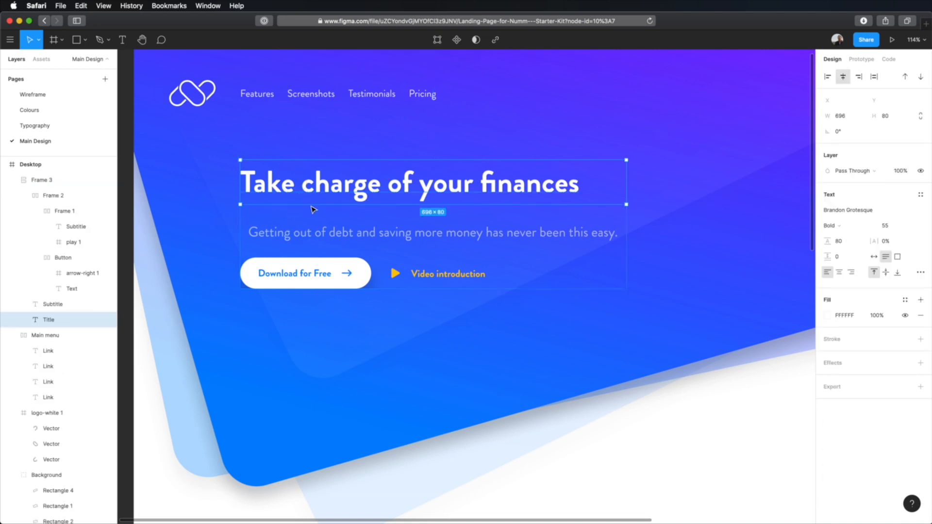
left_click(829, 78)
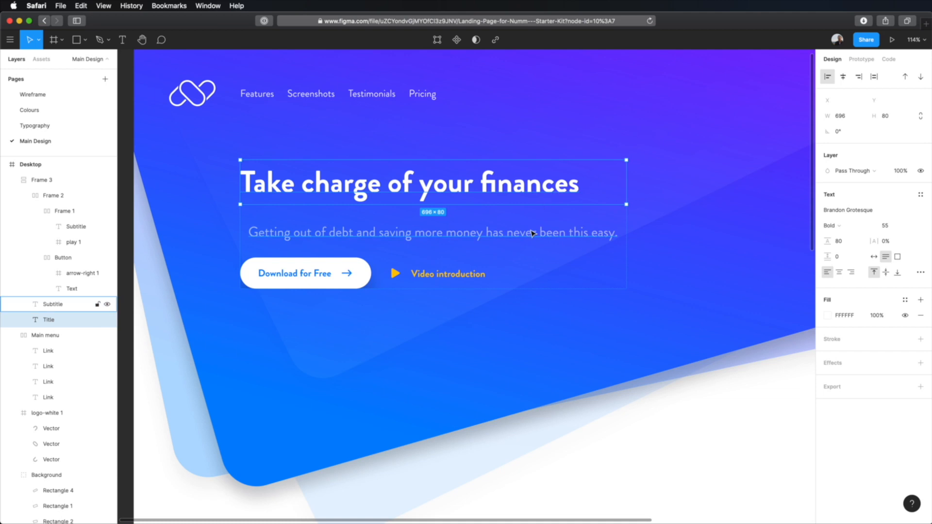
left_click(535, 233)
left_click(828, 80)
left_click(365, 273)
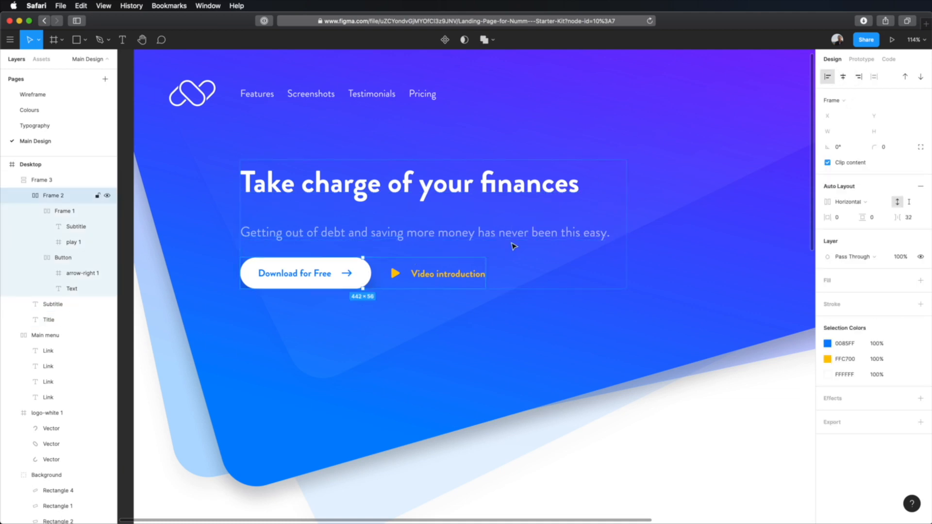
left_click(727, 422)
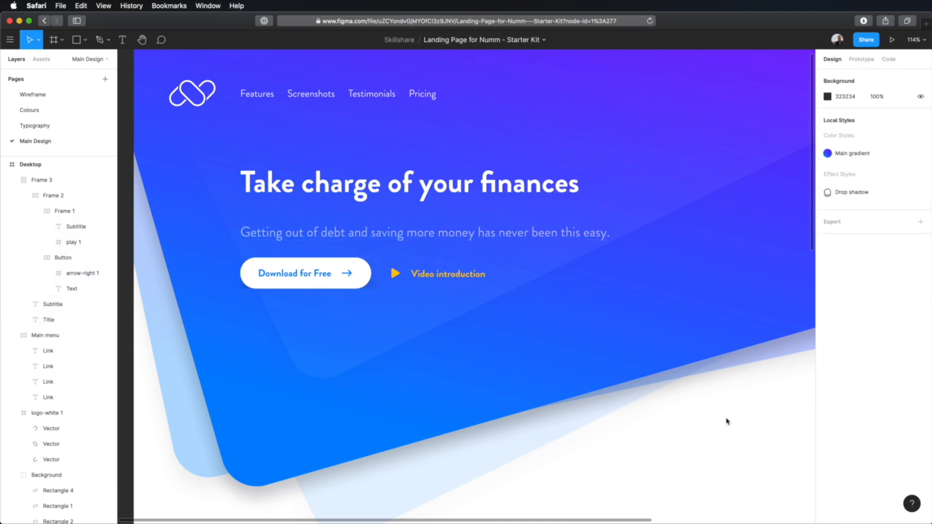
Measure the distance between the hero content frame and the logo above it
left_click(578, 223)
scroll(597, 137, "up", 1)
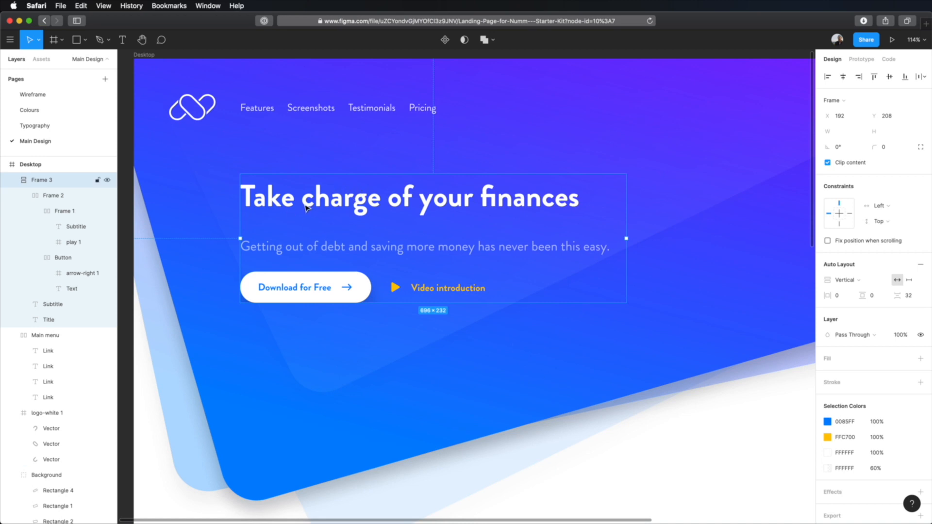
key("alt")
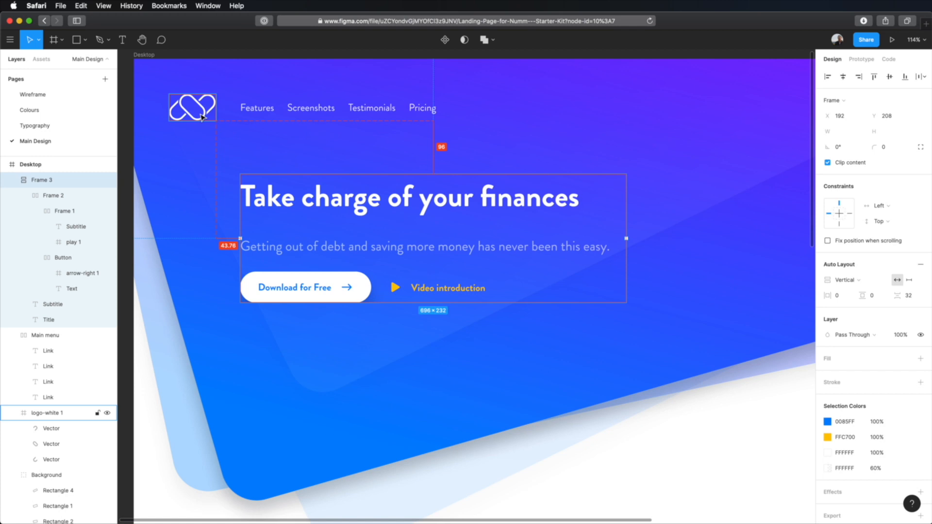
Try several vertical positions for the hero content frame in large nudges, ending 96 px below the logo
key("alt+shift+Down")
key("alt+shift+Down")
key("alt+shift+Down")
key("alt+shift+Down")
key("alt+shift+Down")
key("alt+shift+Down")
key("alt+shift+Down")
key("alt+shift+Up")
key("alt+shift+Up")
key("alt+shift+Up")
key("alt+shift+Up")
key("alt+shift+Up")
key("alt+shift+Up")
key("alt+shift+Up")
key("alt+shift+Up")
key("alt+shift+Up")
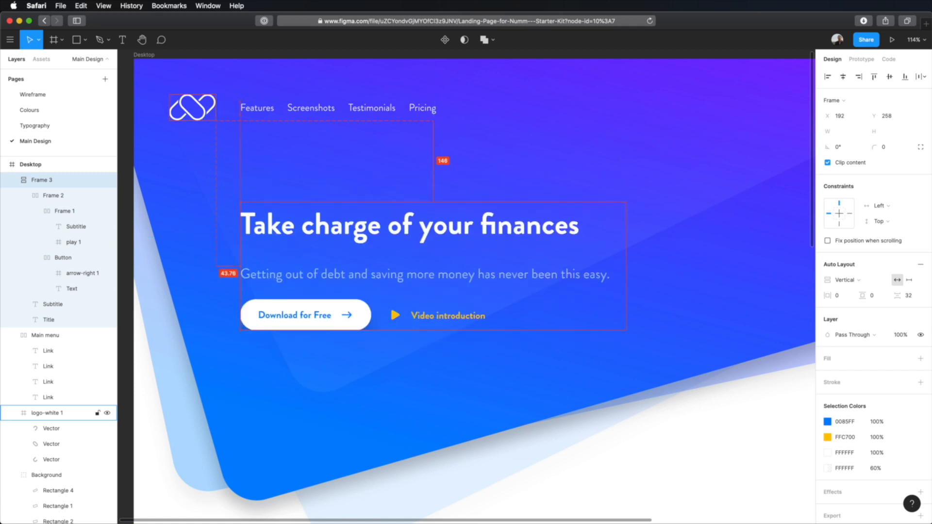
key("alt+shift+Up")
key("alt+shift+Up")
key("alt+shift+Up")
key("alt+shift+Up")
key("alt+shift+Up")
key("alt+shift+Down")
key("alt+shift+Down")
key("alt+shift+Down")
key("alt+shift+Down")
key("alt+shift+Down")
key("alt+shift+Down")
key("alt+shift+Down")
key("alt+shift+Down")
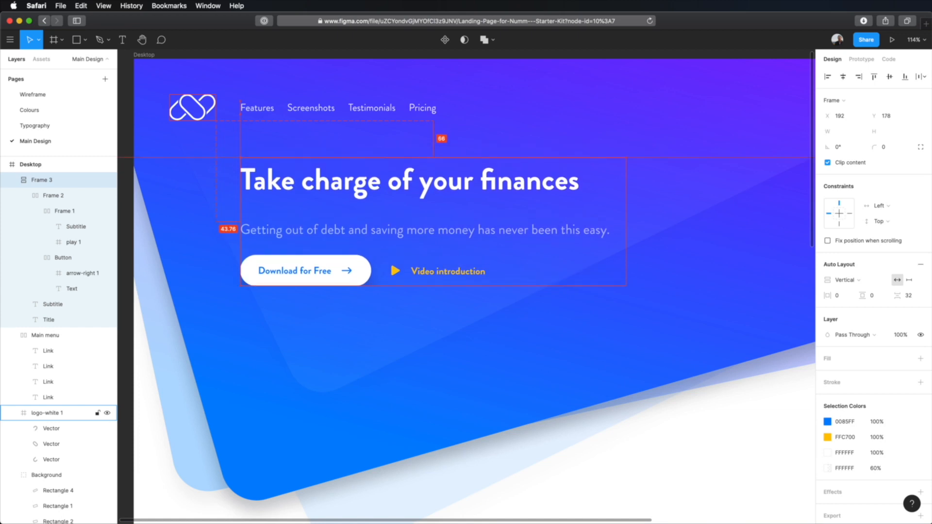
key("alt+shift+Down")
key("alt+shift+Down")
key("alt+shift+Up")
key("alt+shift+Up")
key("alt+shift+Up")
key("alt+shift+Up")
key("alt+shift+Up")
key("alt+shift+Up")
key("alt+shift+Down")
key("alt+shift+Down")
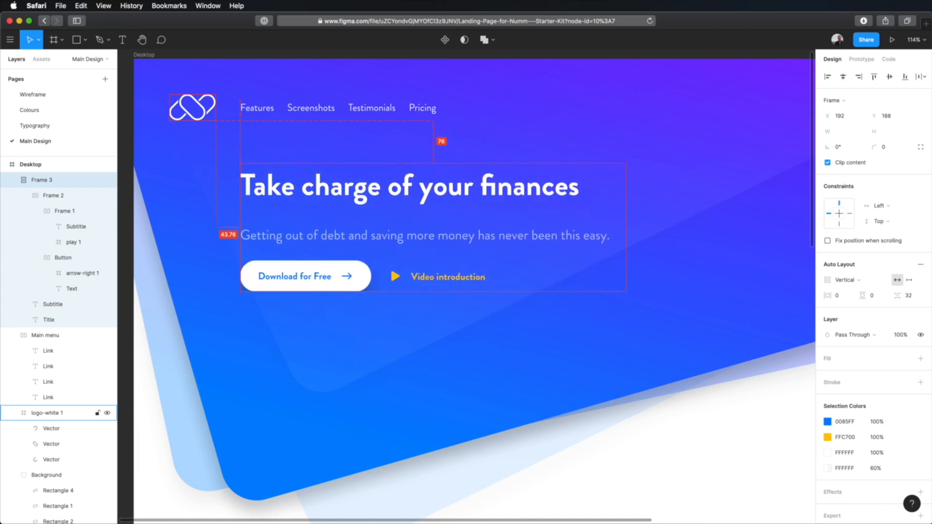
key("alt+shift+Up")
key("alt+shift+Down")
key("alt+shift+Down")
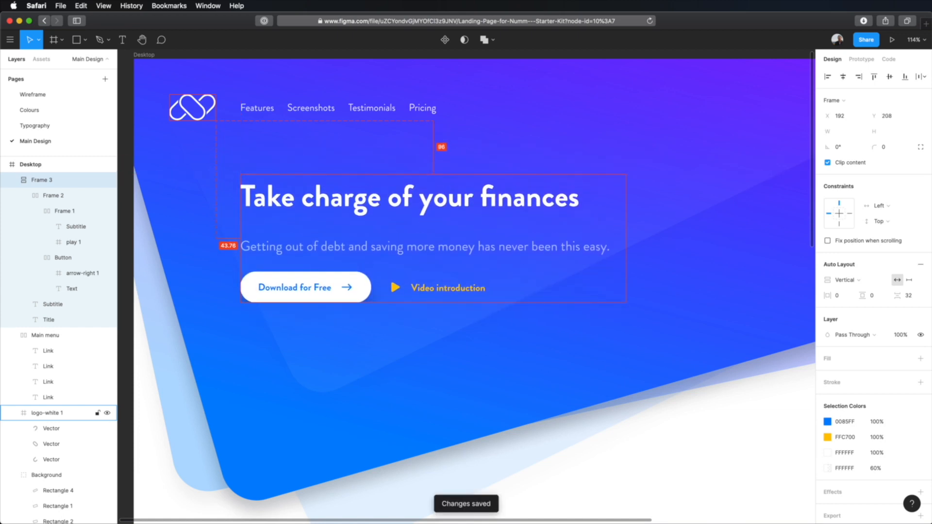
Examine the hero layout on the Wireframe page as a reference and return to the Main Design page
left_click(707, 455)
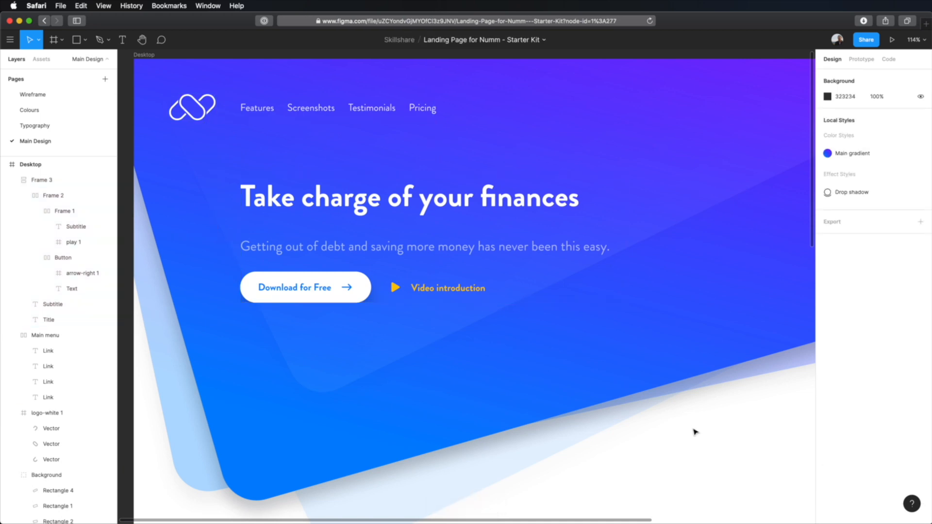
scroll(693, 428, "down", 2)
scroll(693, 429, "down", 3)
left_click_drag(704, 444, 583, 348)
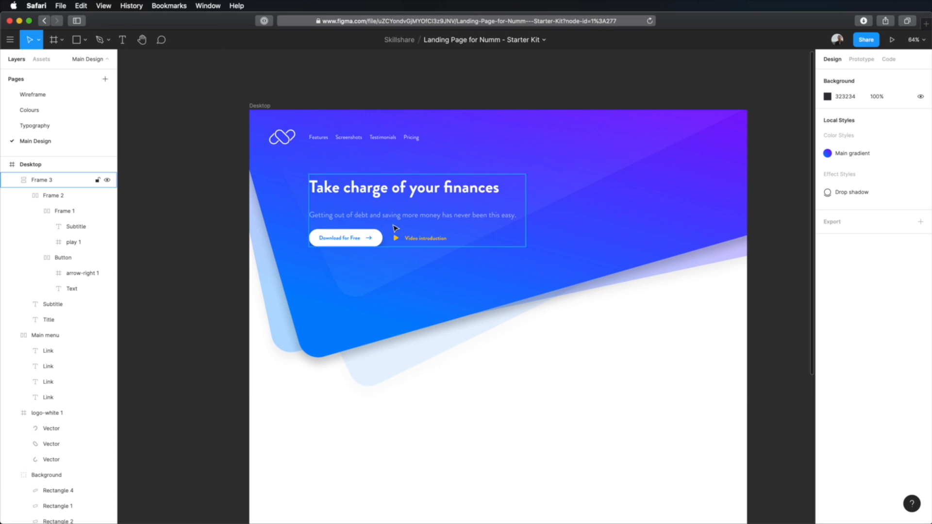
left_click(76, 96)
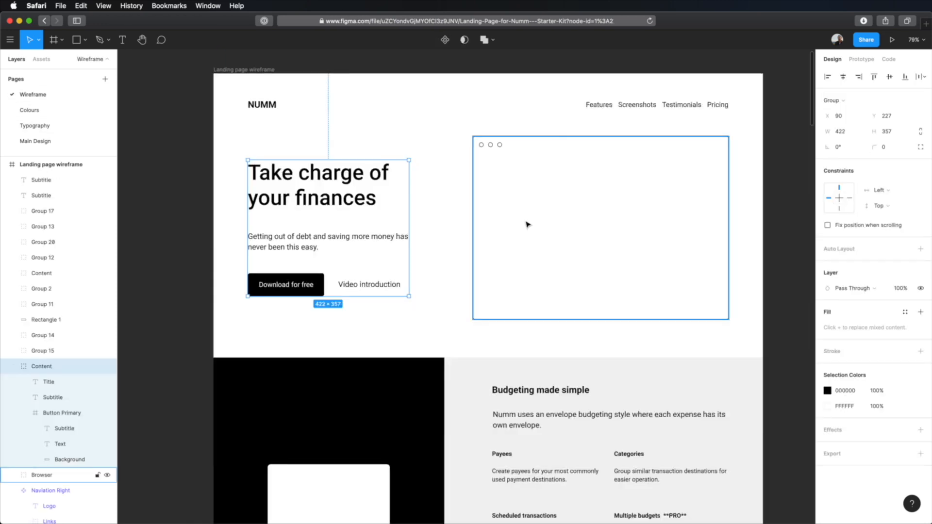
left_click(772, 153)
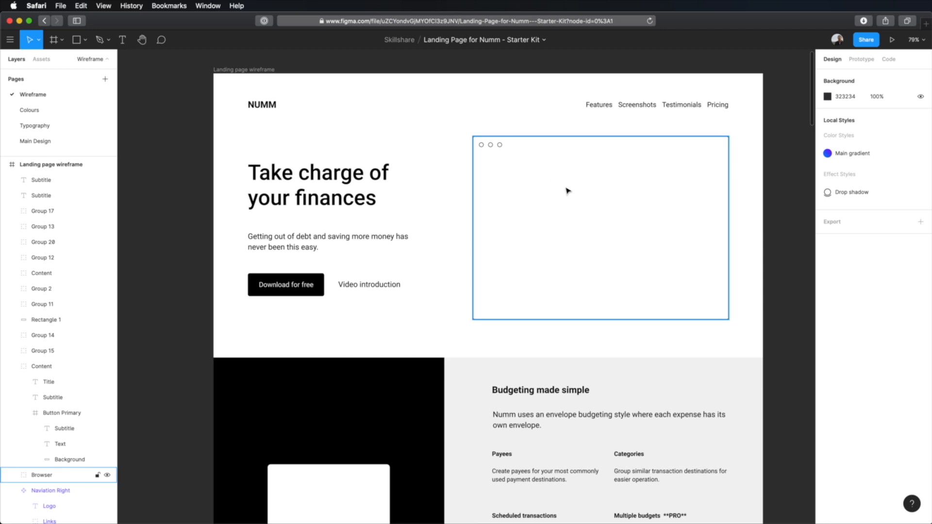
left_click(81, 141)
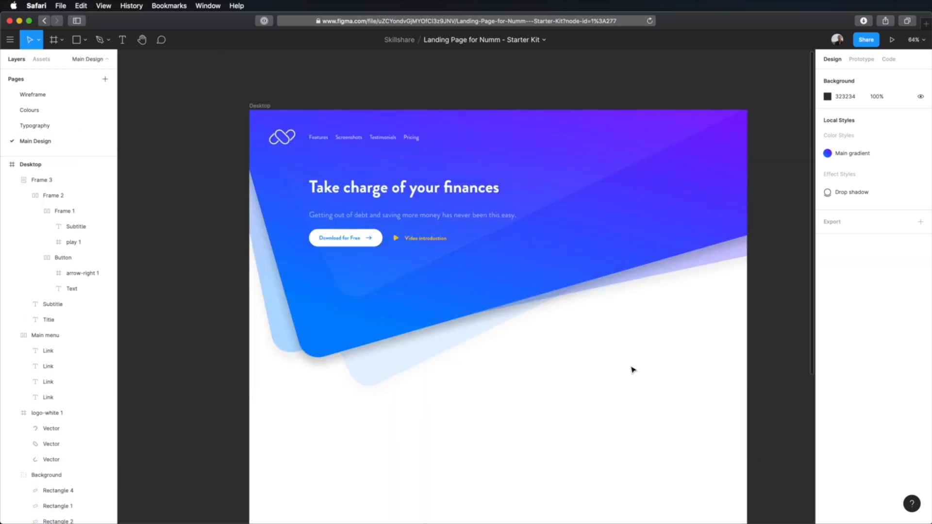
Draw a rectangle about 470 × 255 in the empty area below the hero background and give it a corner radius of 8
scroll(632, 370, "down", 5)
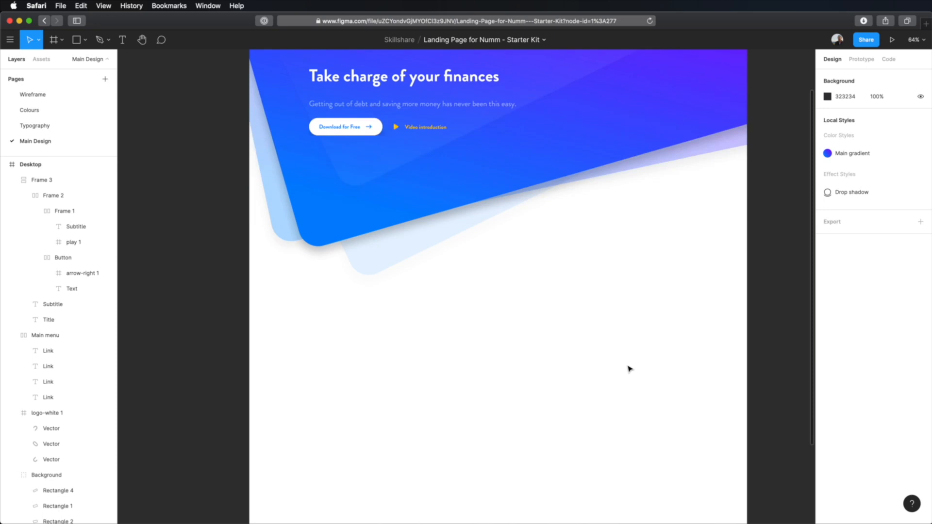
scroll(574, 364, "down", 3)
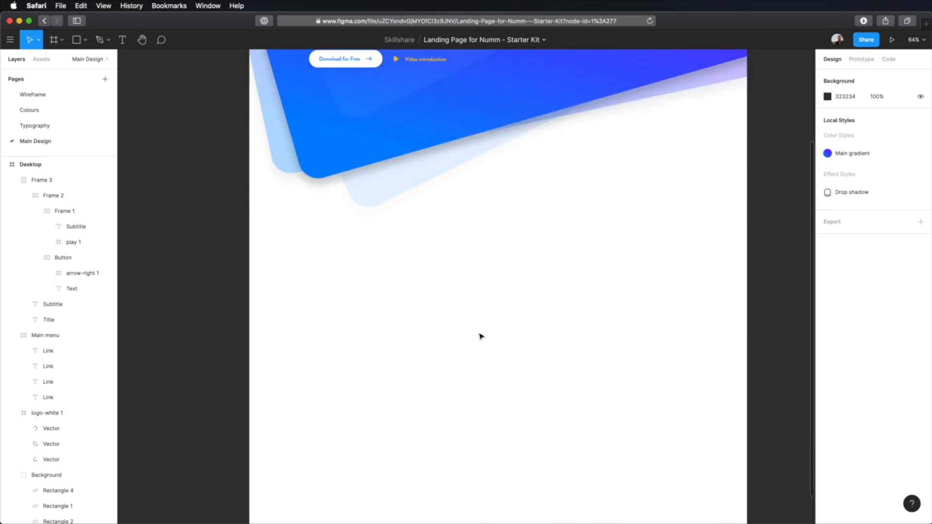
key("r")
mouse_move(391, 262)
left_mouse_down()
mouse_move(454, 312)
mouse_move(537, 341)
left_mouse_up()
left_click(887, 131)
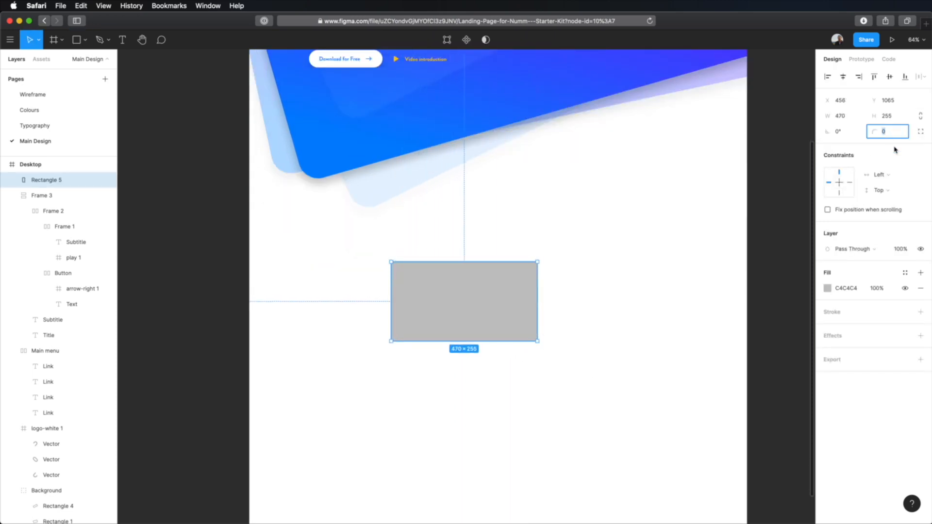
type("8")
key("Tab")
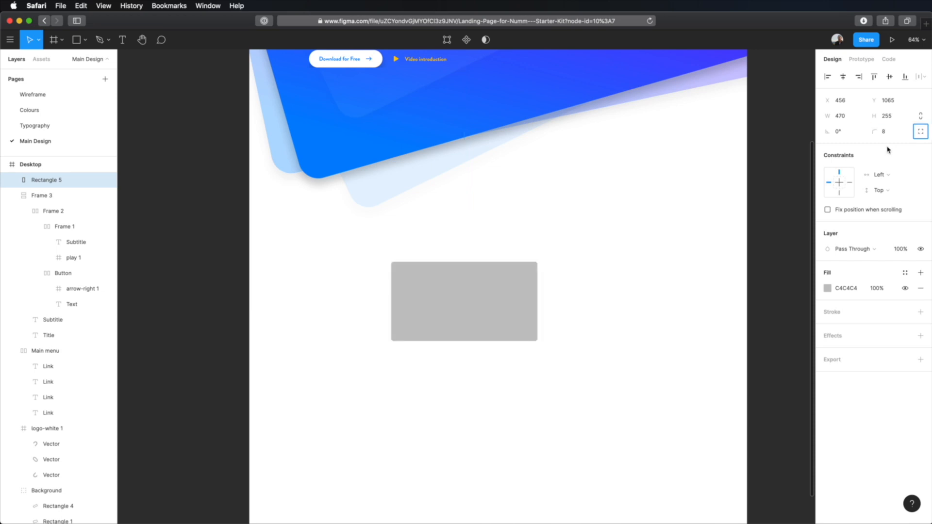
Set the rectangle's height to 240 and narrow it to a width of about 407
left_click(892, 117)
type("240")
key("Return")
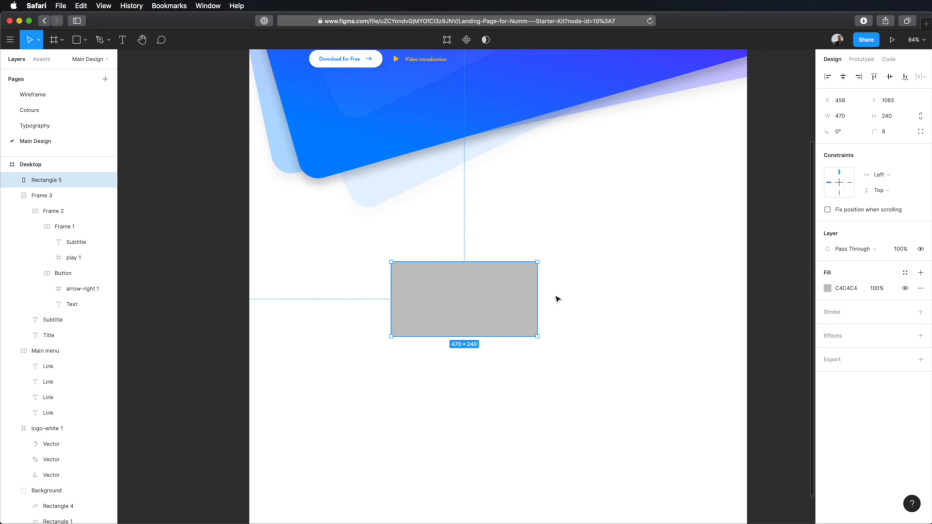
left_click(557, 300)
left_click(526, 298)
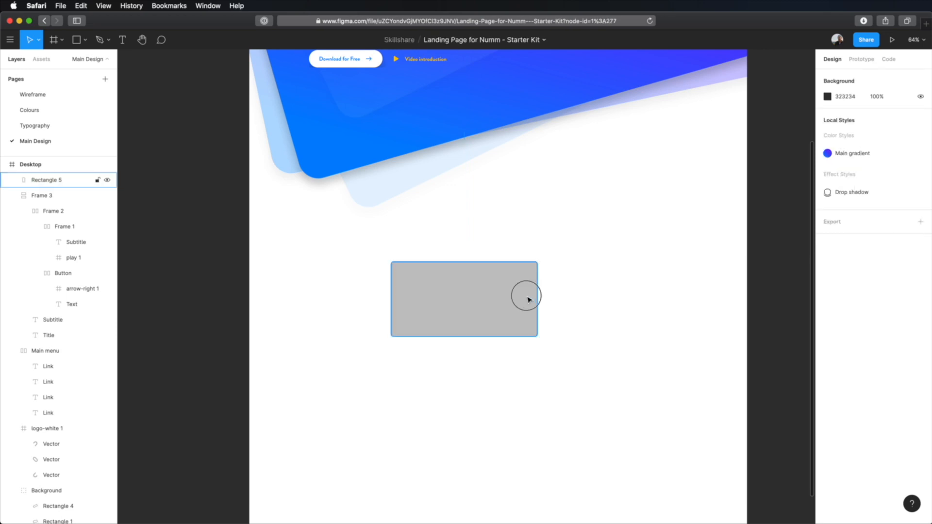
left_click(616, 309)
left_click(528, 298)
left_click_drag(540, 298, 520, 296)
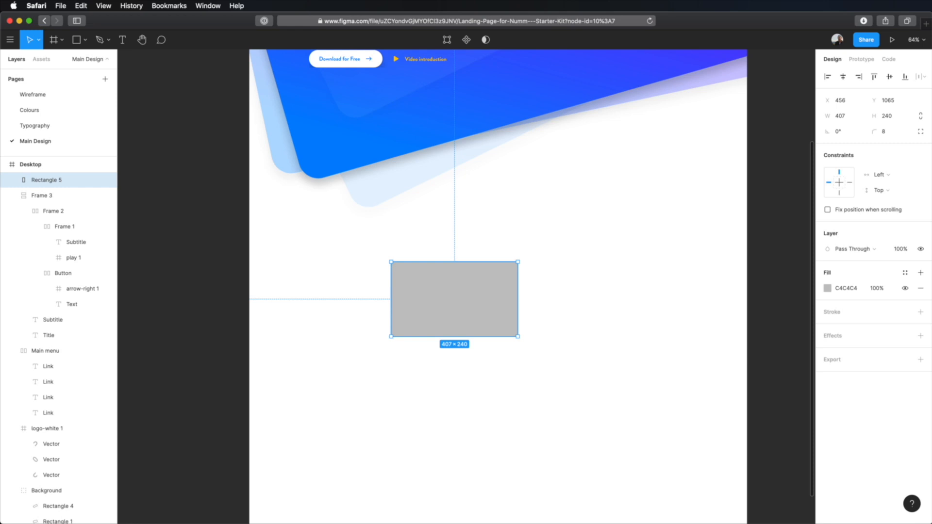
Run the Aspects plugin on the selected rectangle and display the list of installed plugins
key("super+slash")
type("ase")
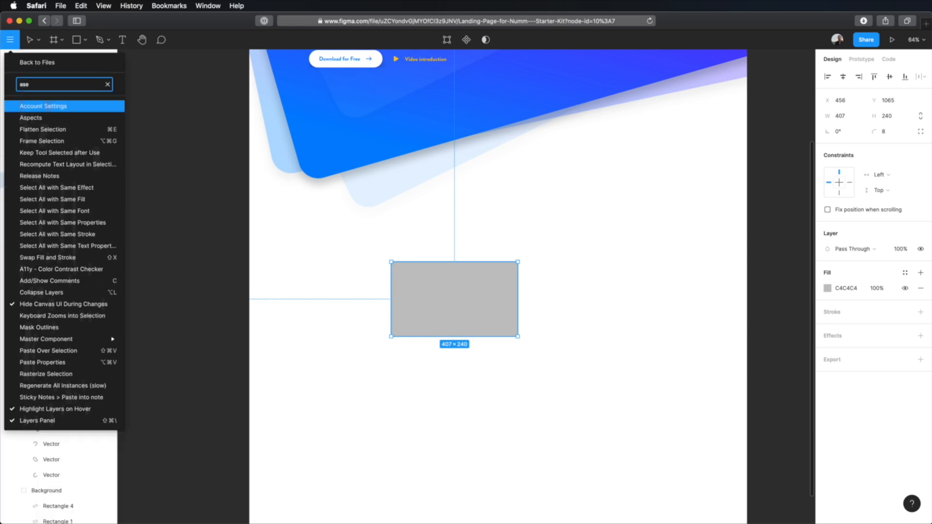
key("BackSpace")
type("pe")
key("Return")
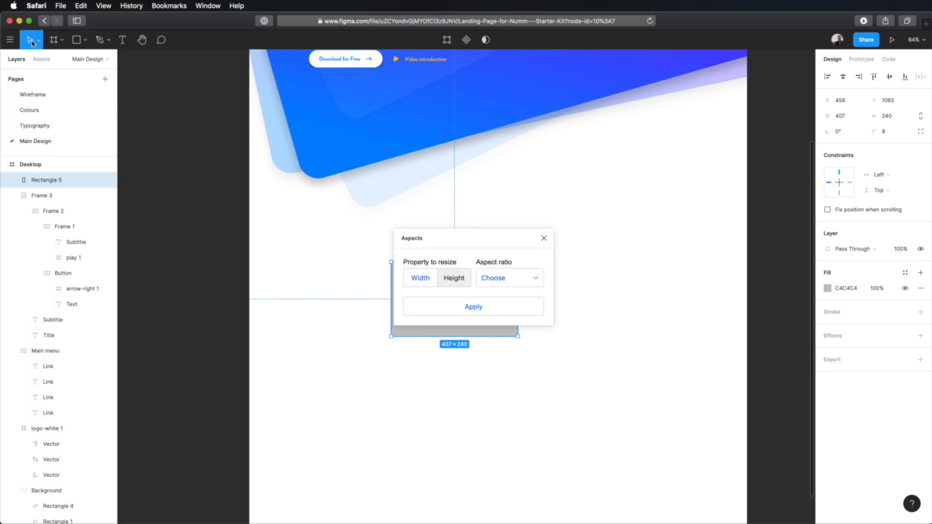
left_click(10, 39)
mouse_move(57, 196)
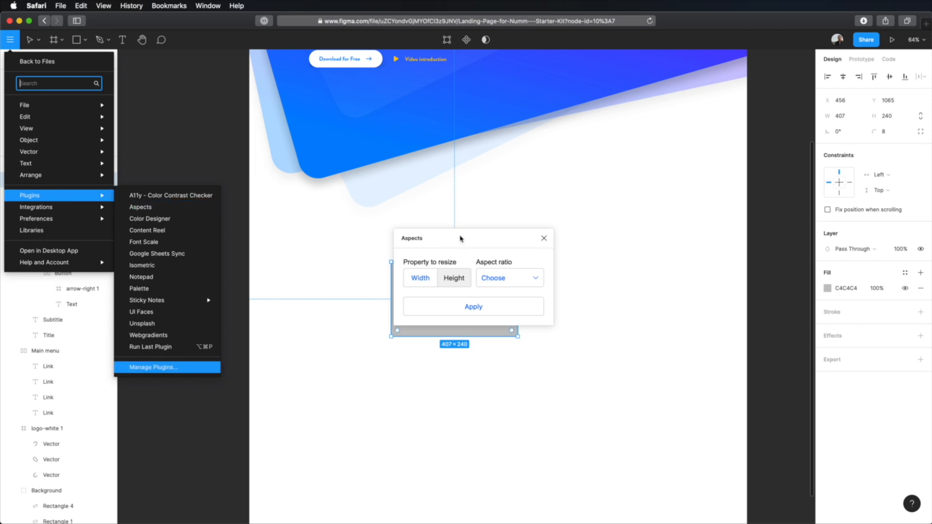
Resize the rectangle's width to a 16:9 aspect ratio with the Aspects plugin and close the plugin
left_click_drag(460, 232, 621, 170)
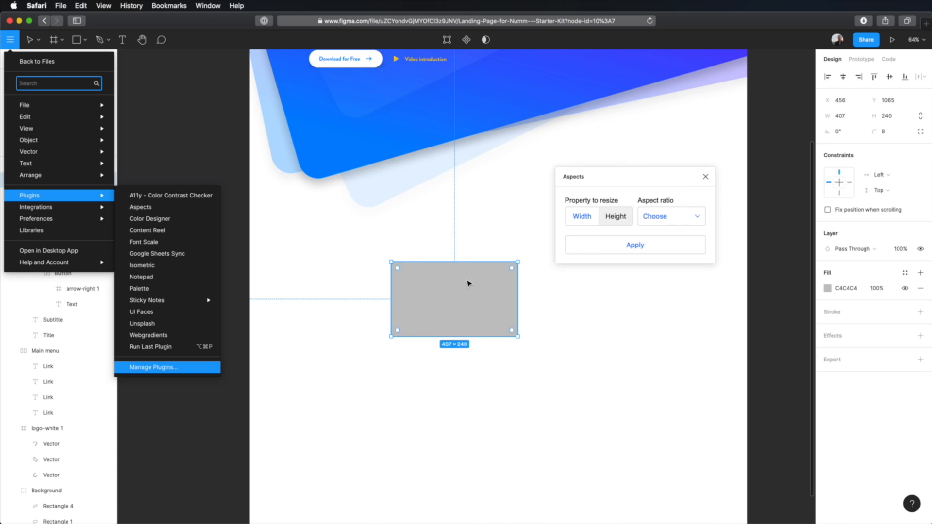
left_click(654, 216)
left_click(661, 244)
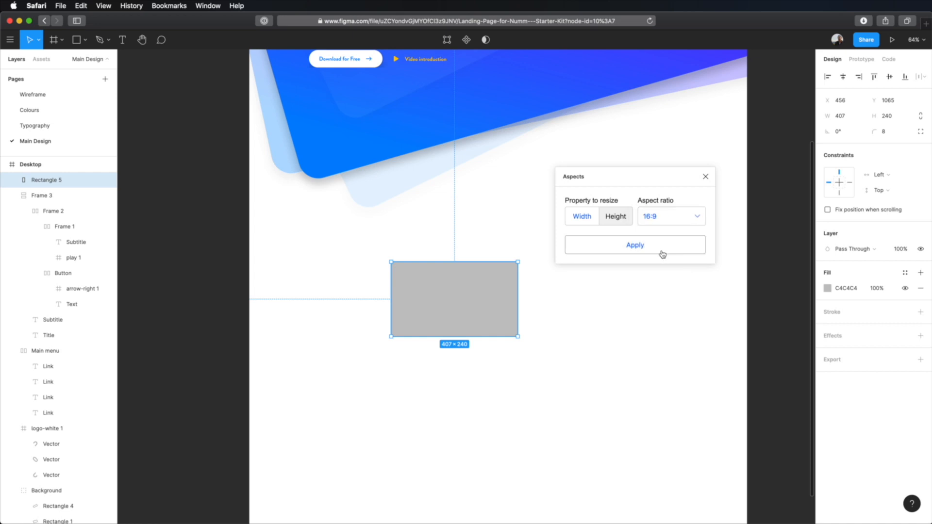
left_click(590, 221)
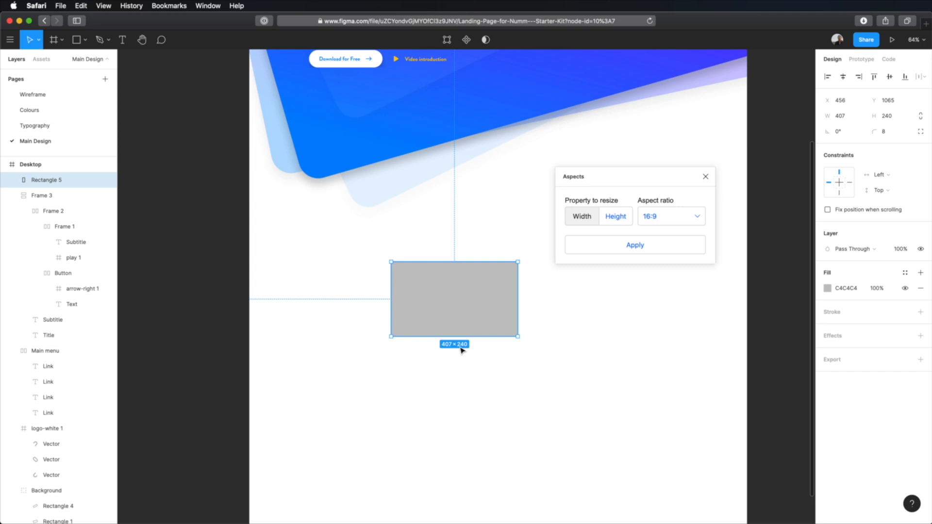
left_click(647, 248)
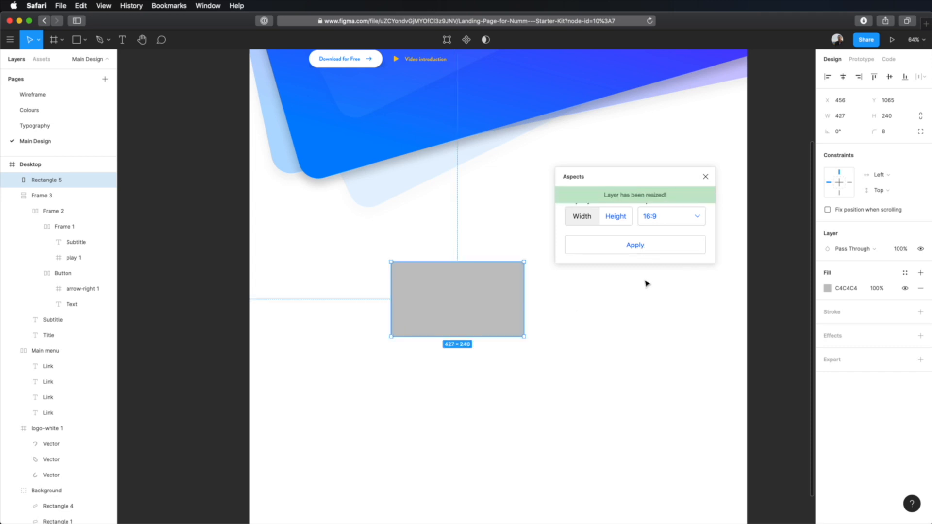
left_click(705, 176)
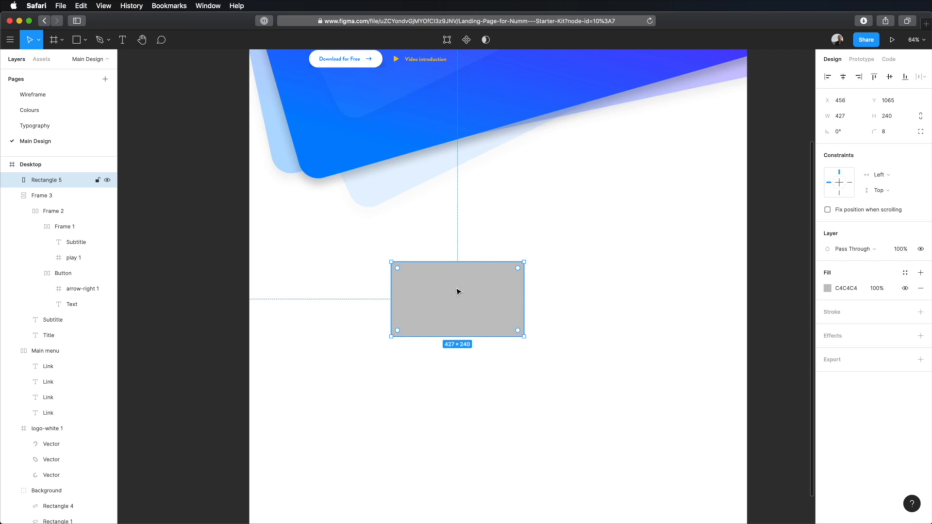
Change the fill type of the rectangle below the hero to Image
left_click(598, 299)
scroll(585, 312, "up", 5)
scroll(584, 313, "down", 1)
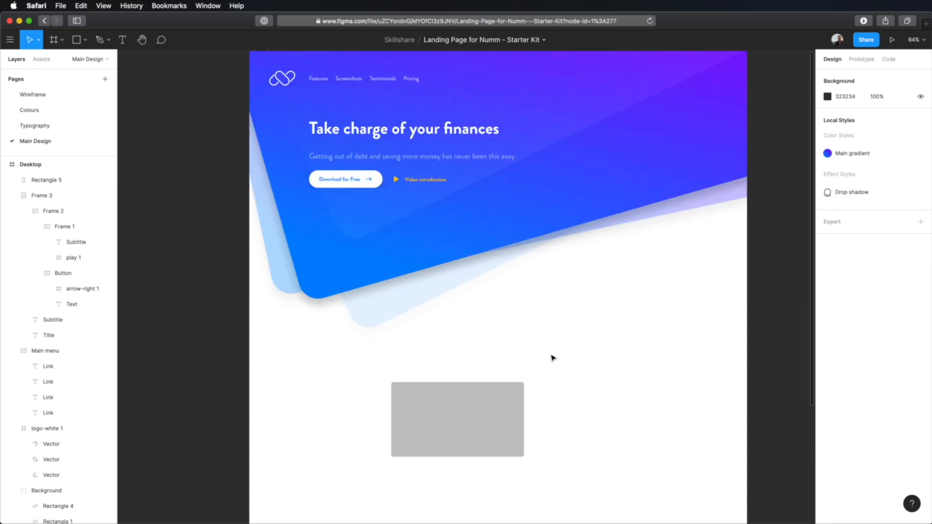
scroll(543, 353, "down", 6)
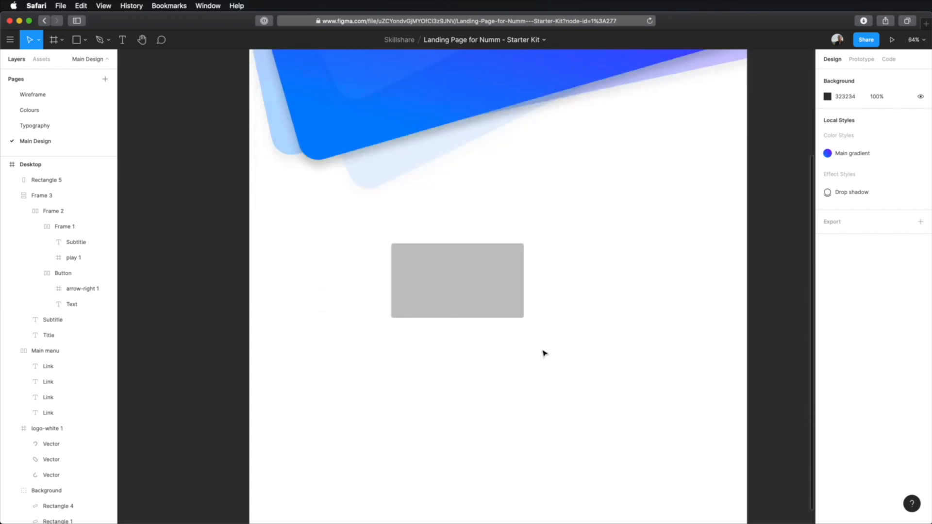
left_click(484, 307)
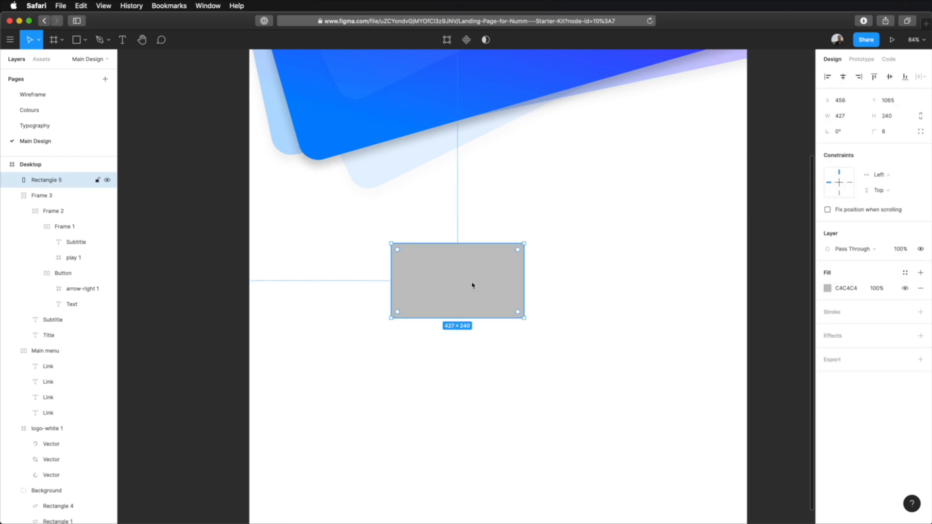
left_click(828, 289)
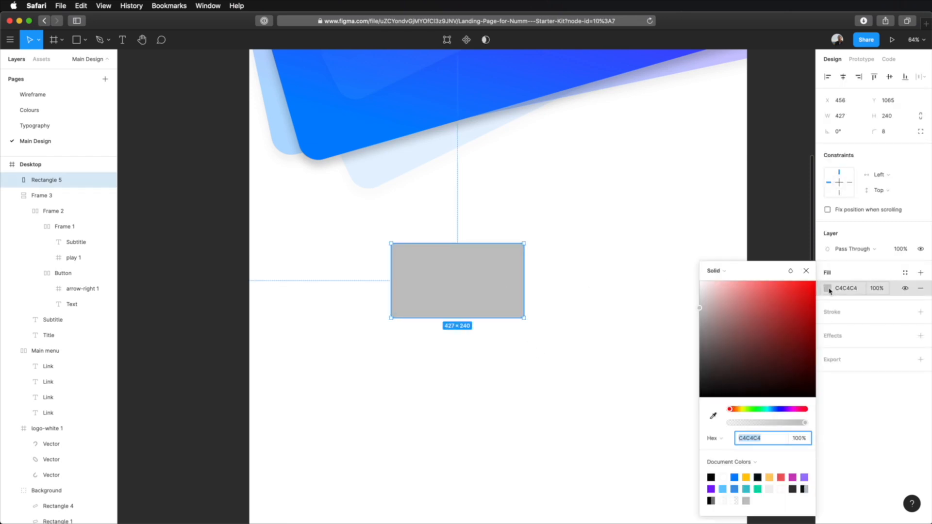
left_click(709, 274)
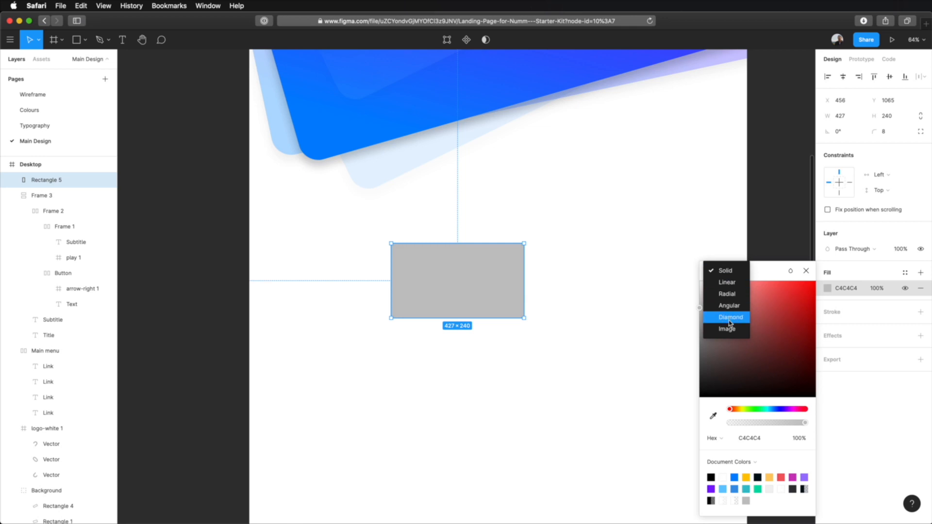
left_click(712, 329)
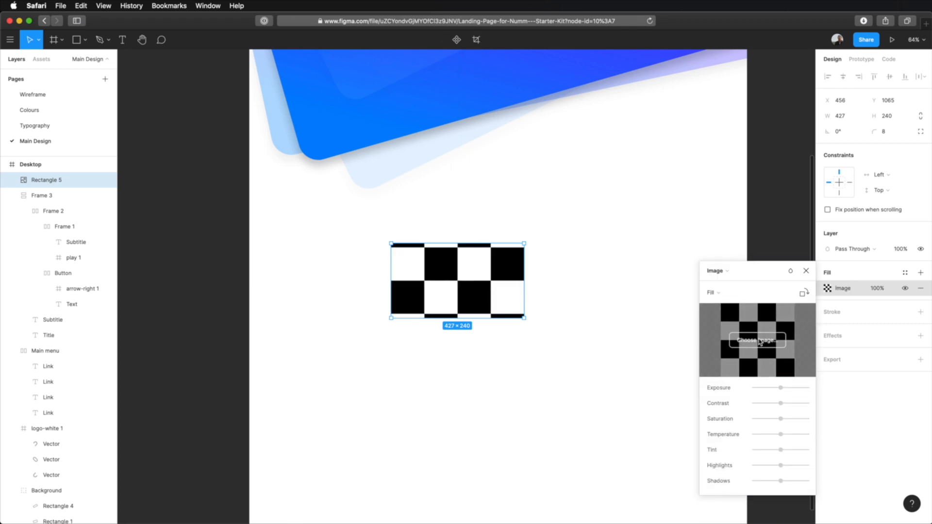
Preview Main.jpg from the Placeholder images folder and use it as the rectangle's image, keeping the Fill scaling mode
left_click(758, 341)
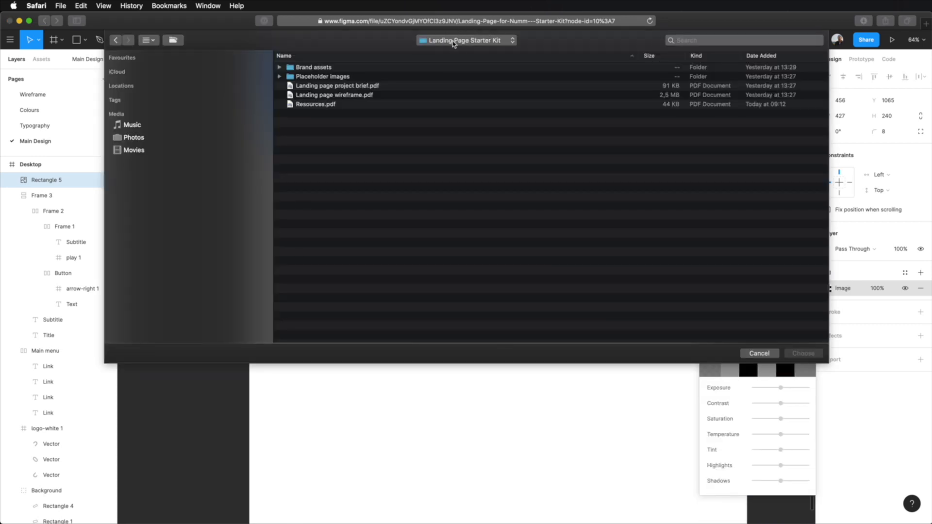
double_click(335, 78)
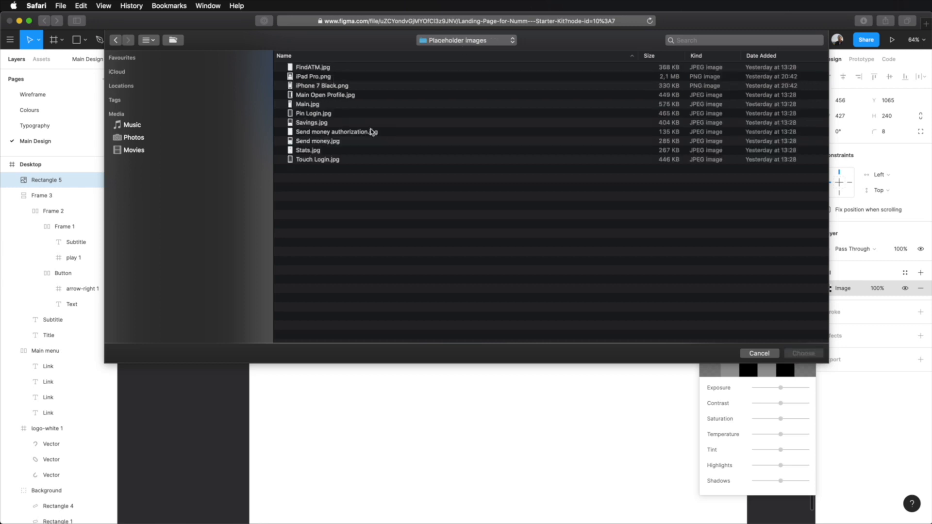
left_click(320, 107)
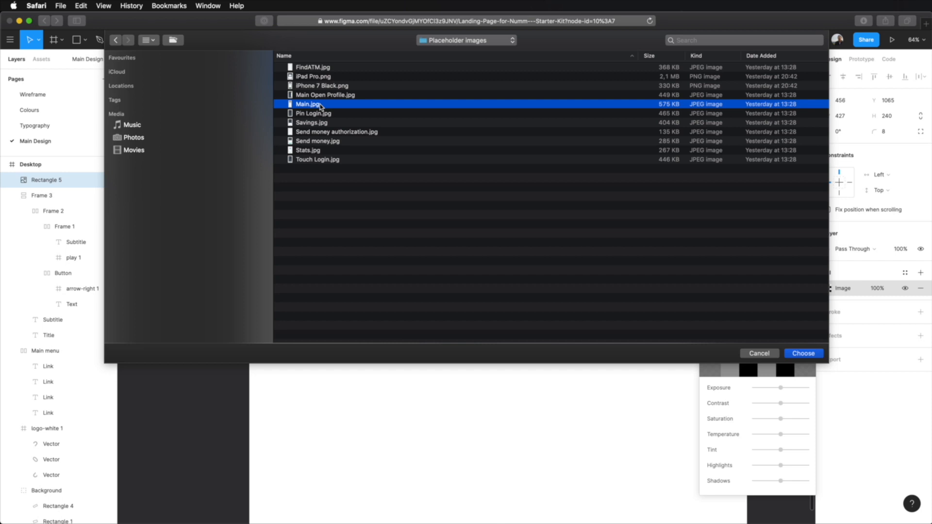
key("space")
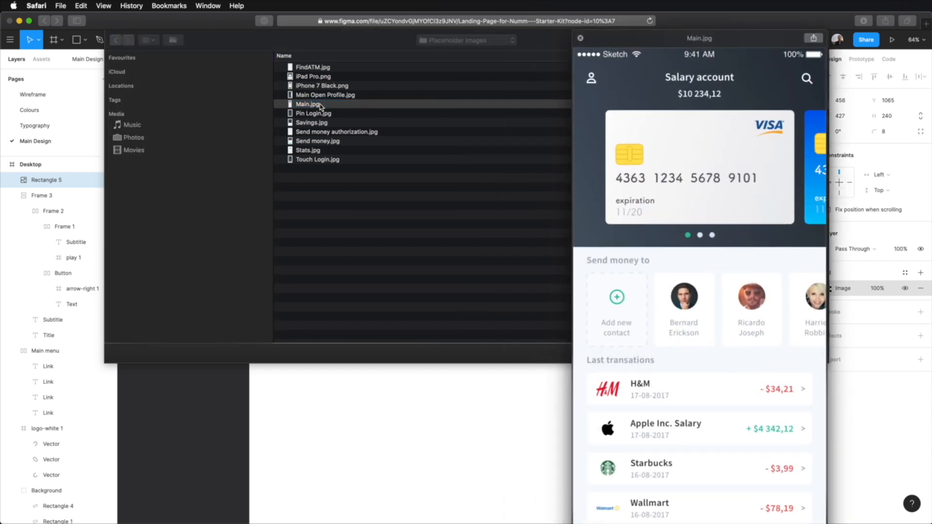
key("space")
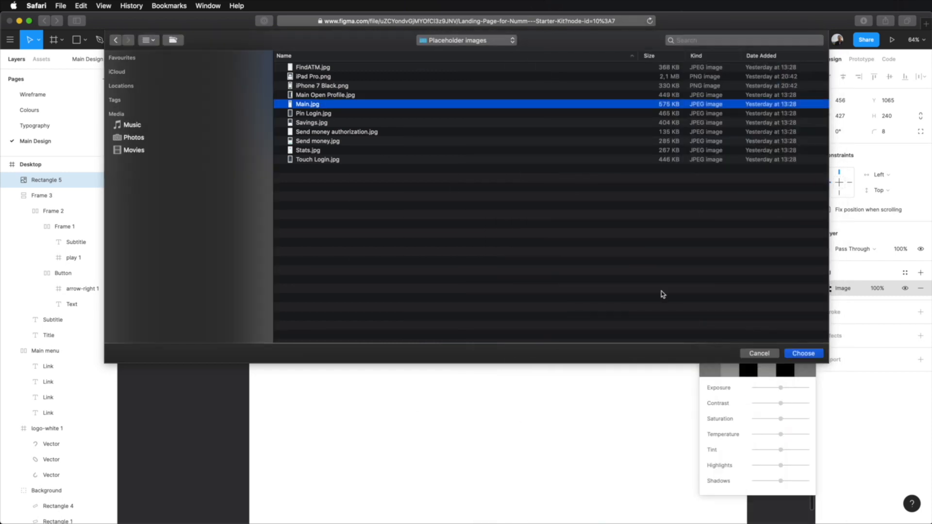
left_click(806, 354)
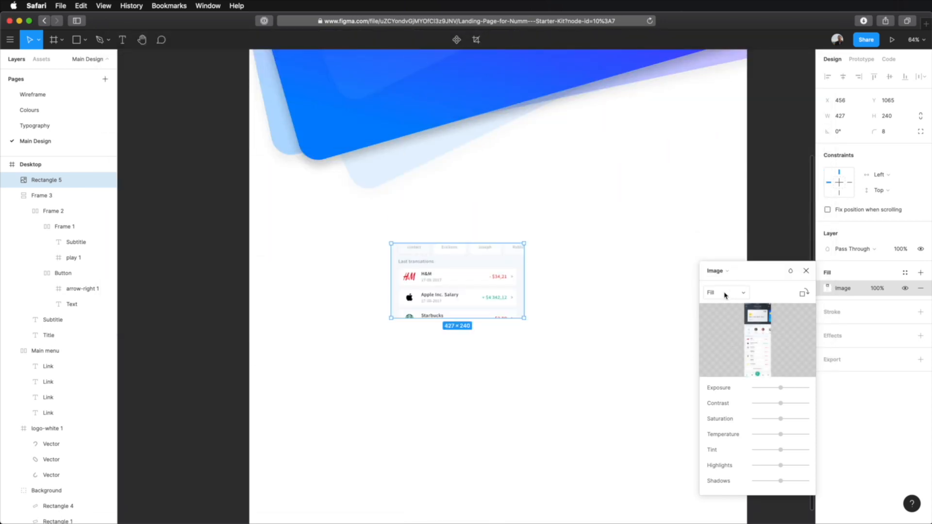
left_click(725, 293)
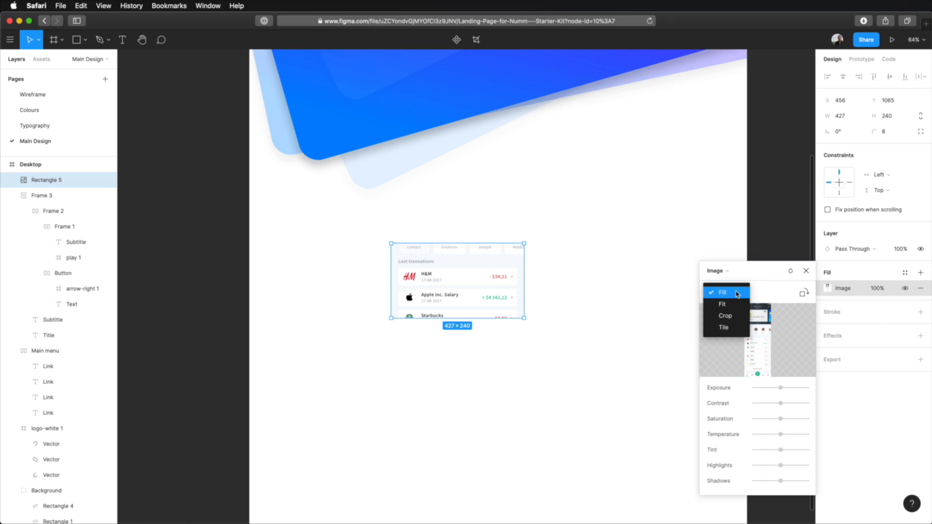
left_click(806, 271)
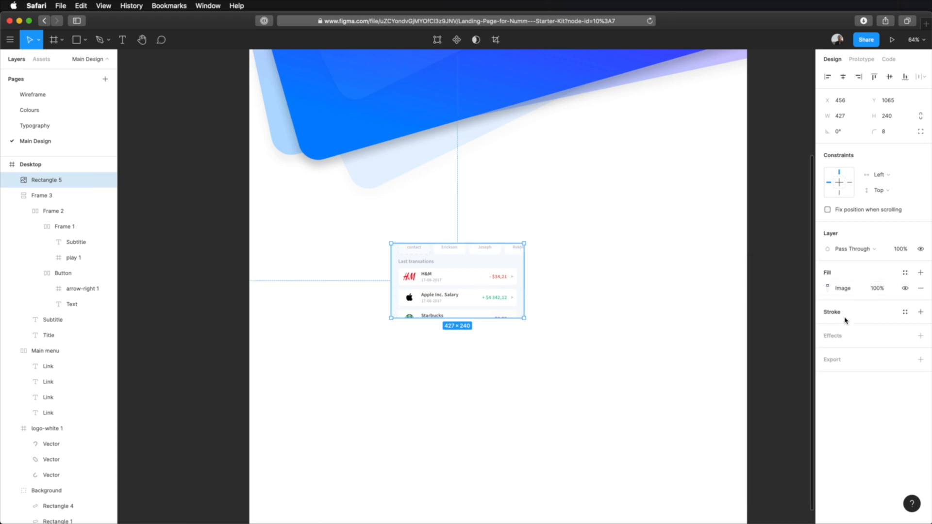
Apply the Drop shadow effect style to the image-filled rectangle
left_click(852, 335)
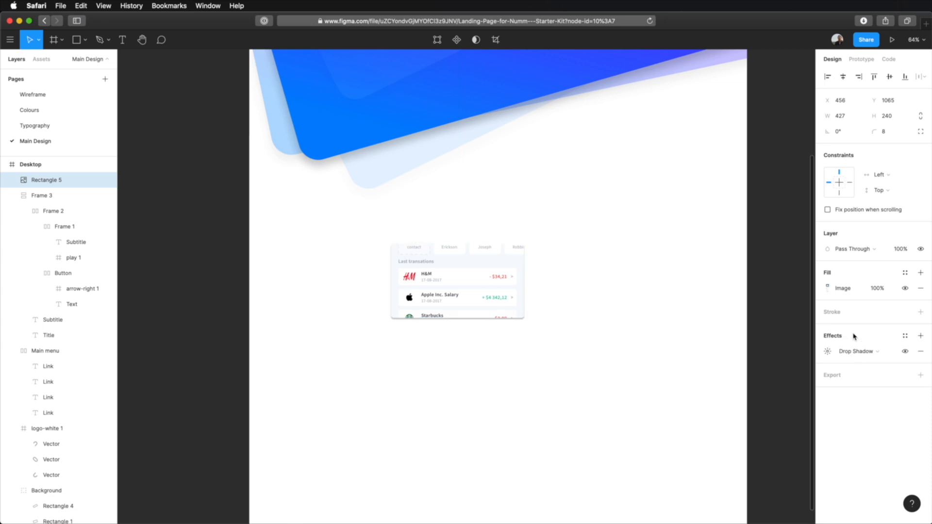
left_click(905, 336)
left_click(859, 372)
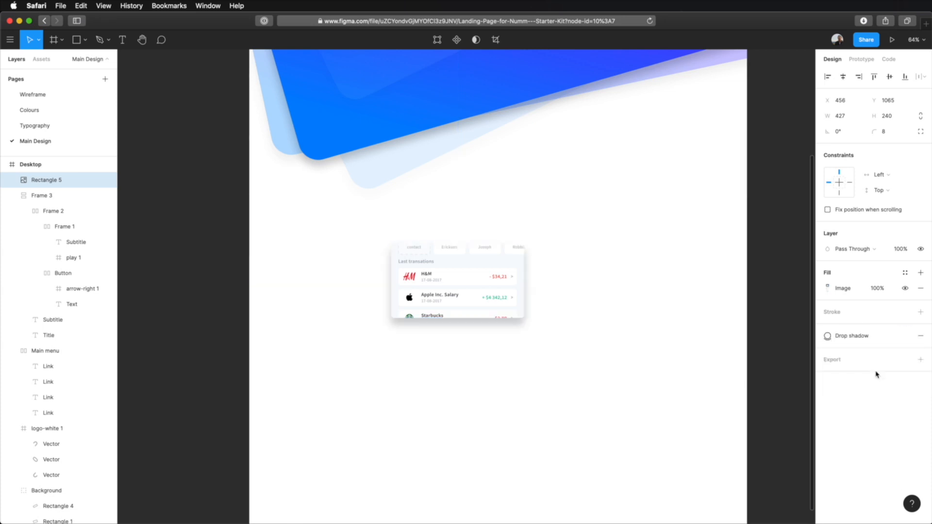
Duplicate the image card and place the copy to its right in the same row with a 32 px gap
left_click(647, 297)
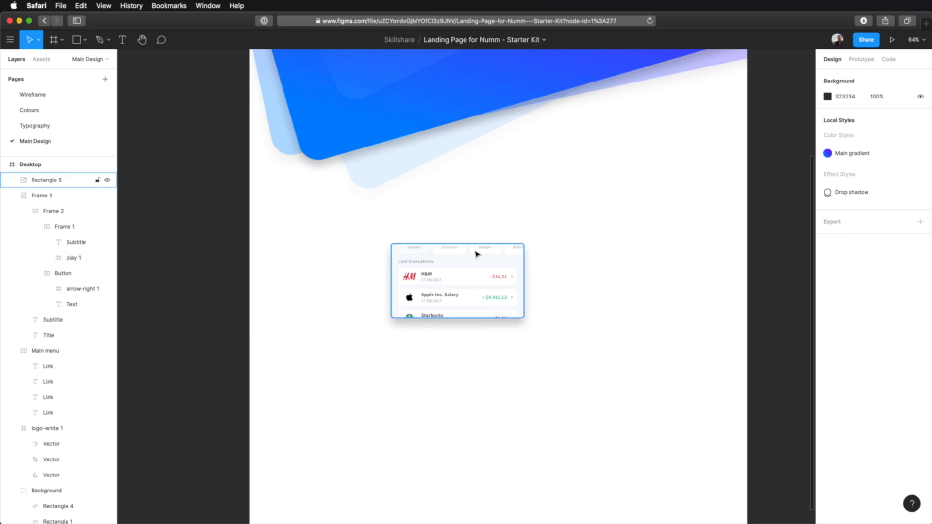
left_click(467, 283)
key("super+d")
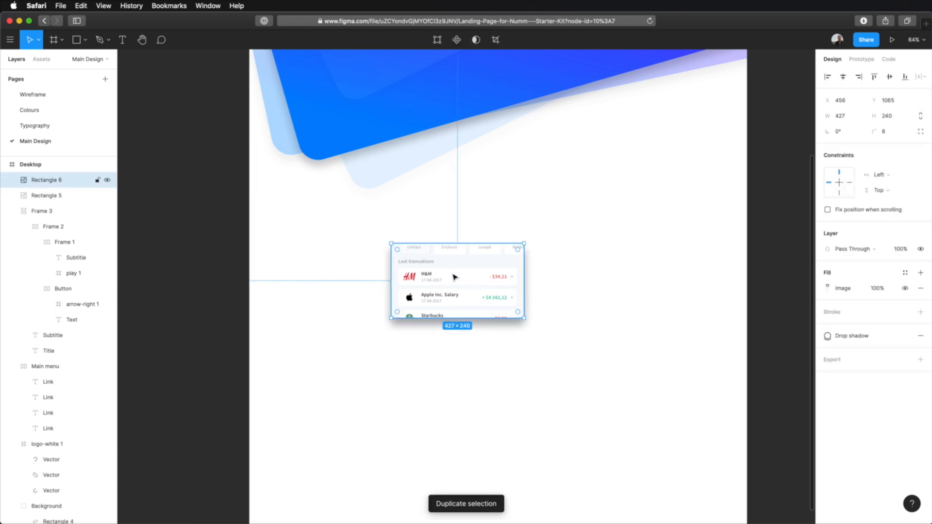
left_click_drag(454, 277, 601, 270)
key("shift+Left")
key("Left")
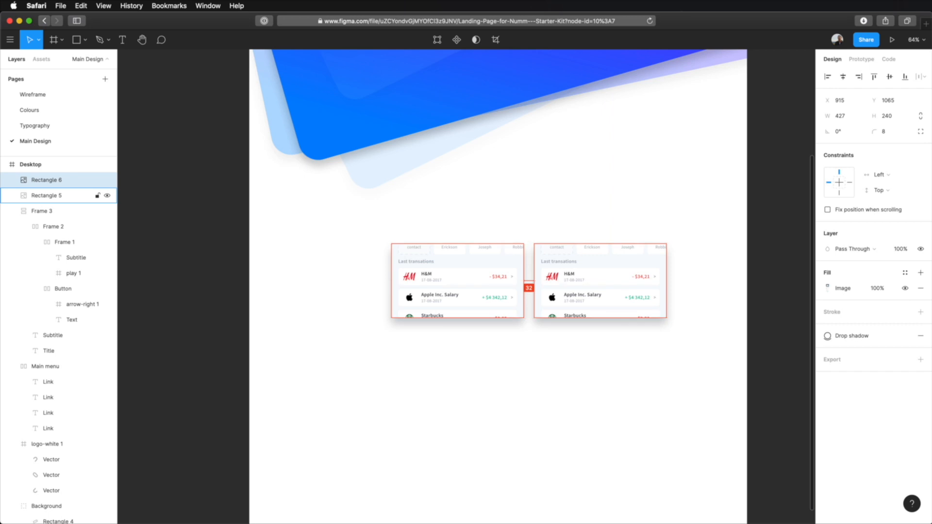
left_click(641, 369)
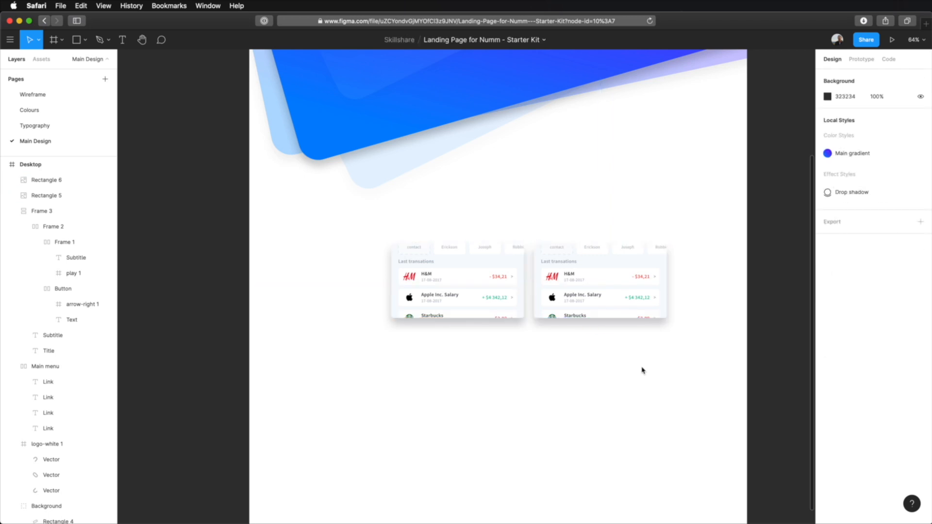
Duplicate the two-card row once below and once above the original, keeping 32 px gaps between the rows
left_click_drag(564, 221, 565, 309)
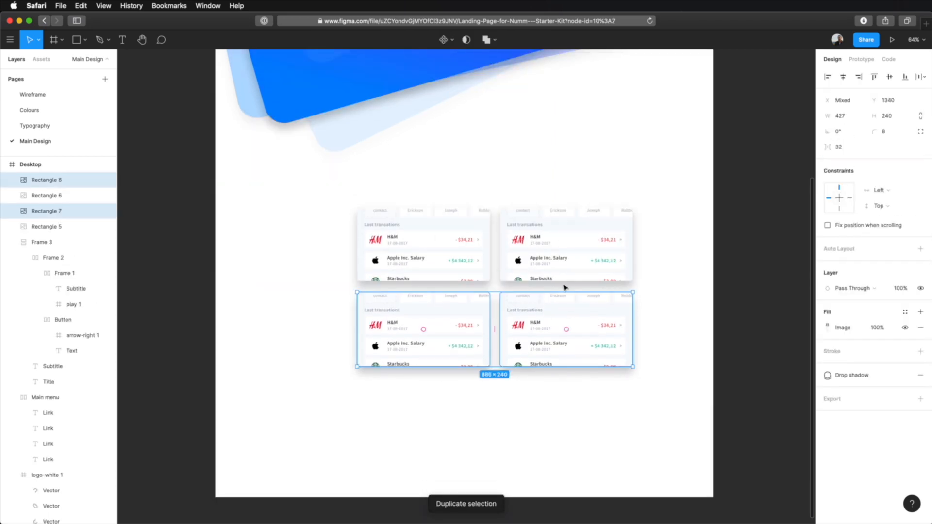
left_click(693, 292)
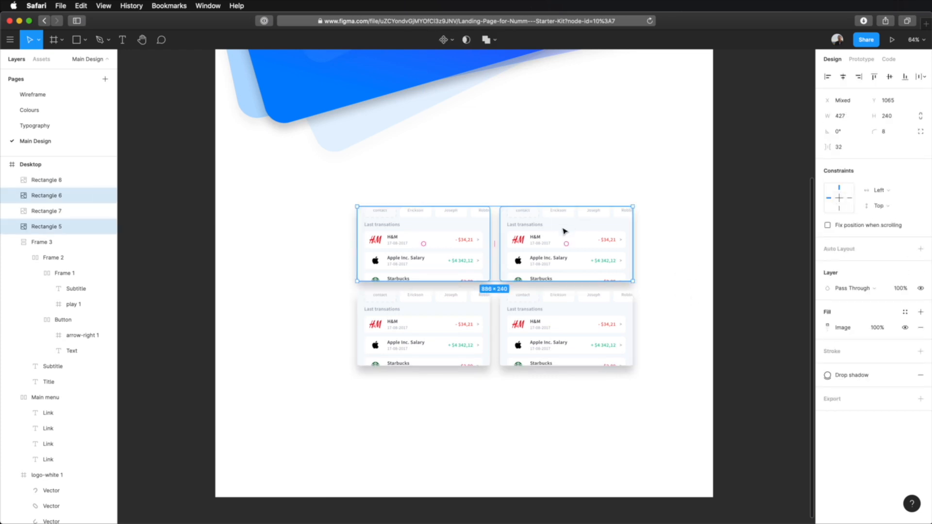
key("super+d")
left_click_drag(597, 248, 591, 175)
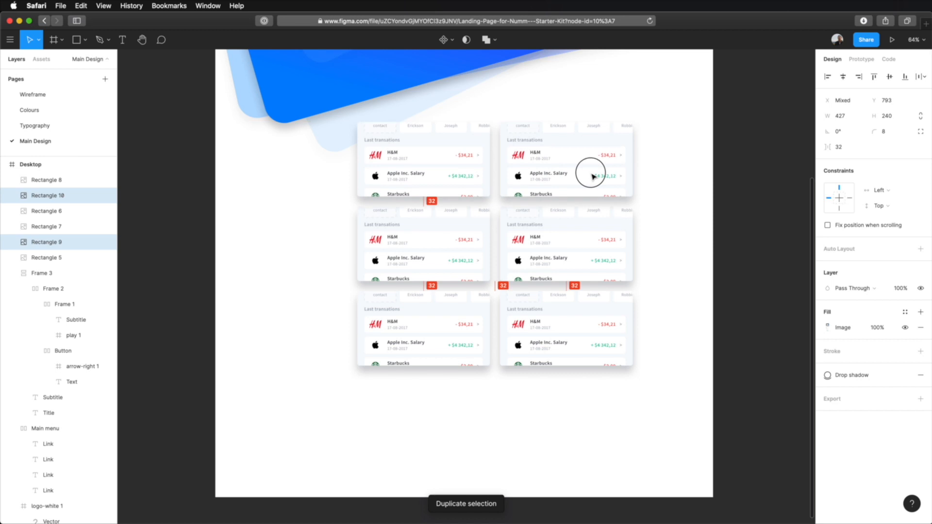
Duplicate the bottom row of two cards and place the copy below it with a 32 px gap
left_click(666, 416)
left_click_drag(666, 416, 451, 352)
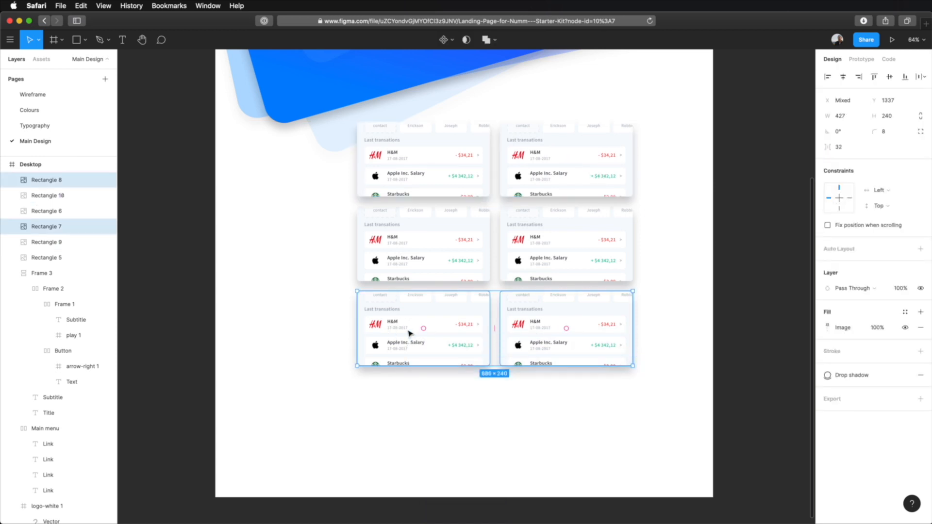
key("super+d")
left_click_drag(580, 301, 580, 387)
left_click(659, 319)
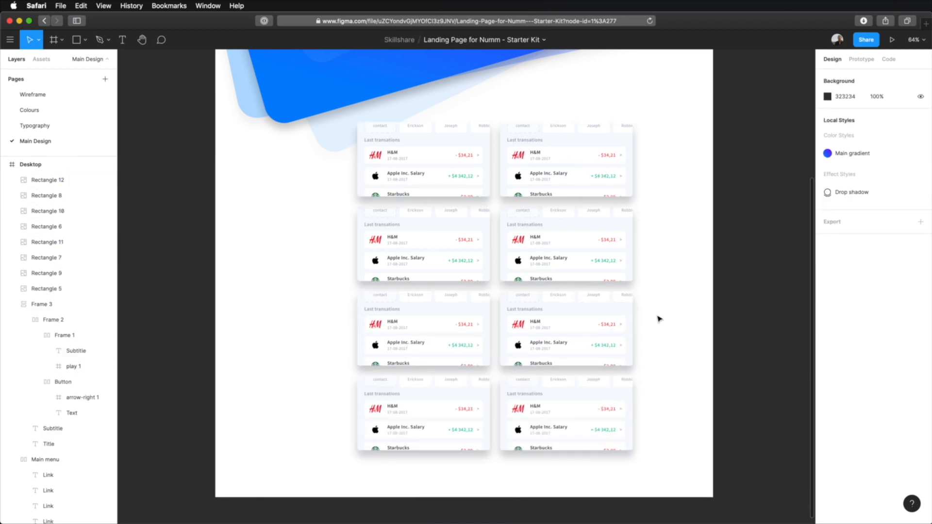
Duplicate the right-hand column of four cards and place it as a third column, 32 px further right
left_click_drag(674, 144, 564, 423)
key("super+d")
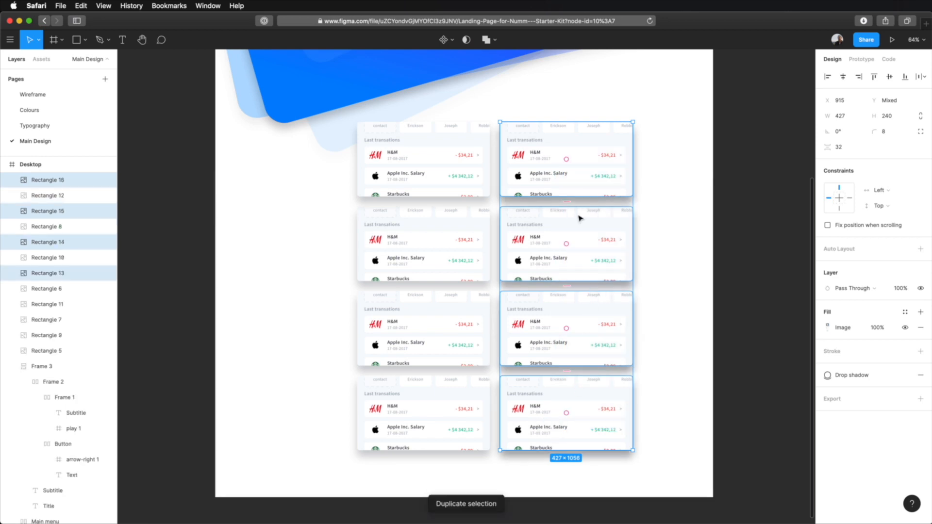
left_click_drag(514, 151, 656, 151)
left_click(652, 111)
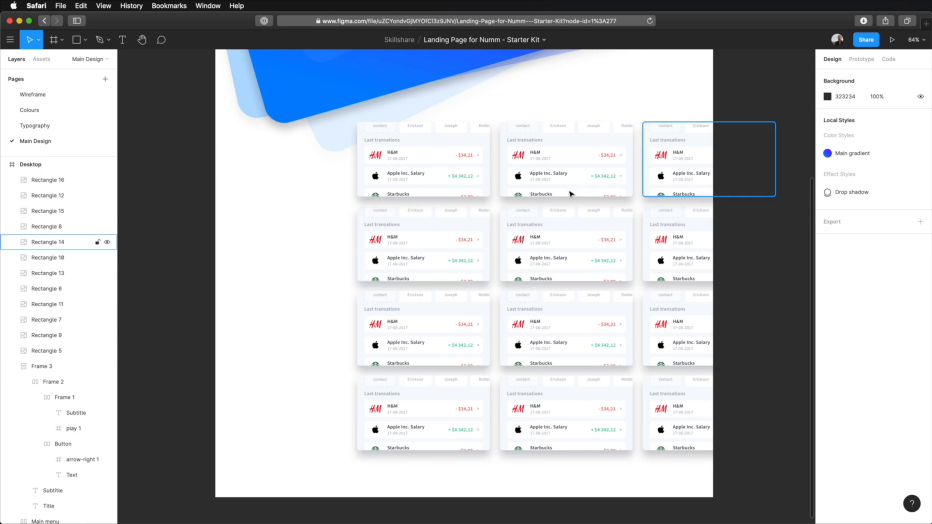
Delete the top card of both the left and right columns
left_click(466, 170)
left_click(689, 169, "shift")
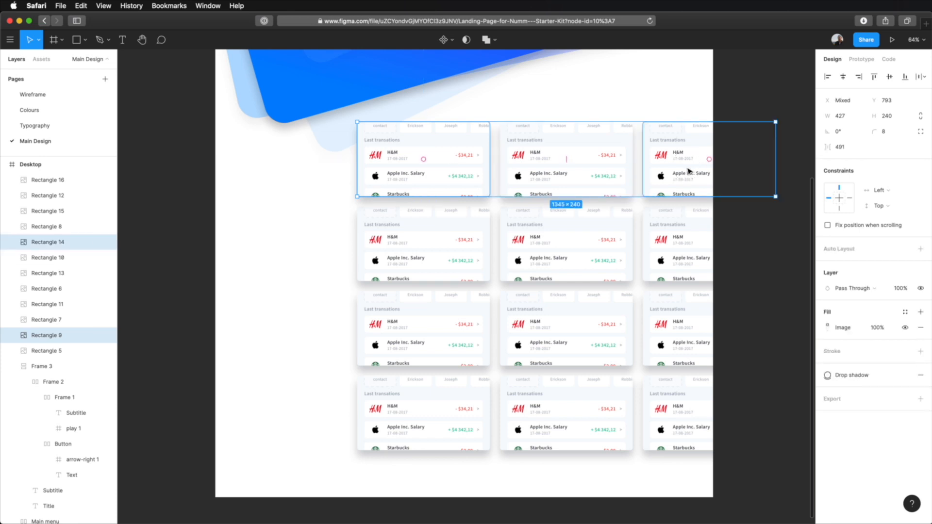
key("Delete")
Move the three remaining cards in each outer column up about 152 px to stagger them against the middle column
left_click(432, 252)
left_click(436, 359, "shift")
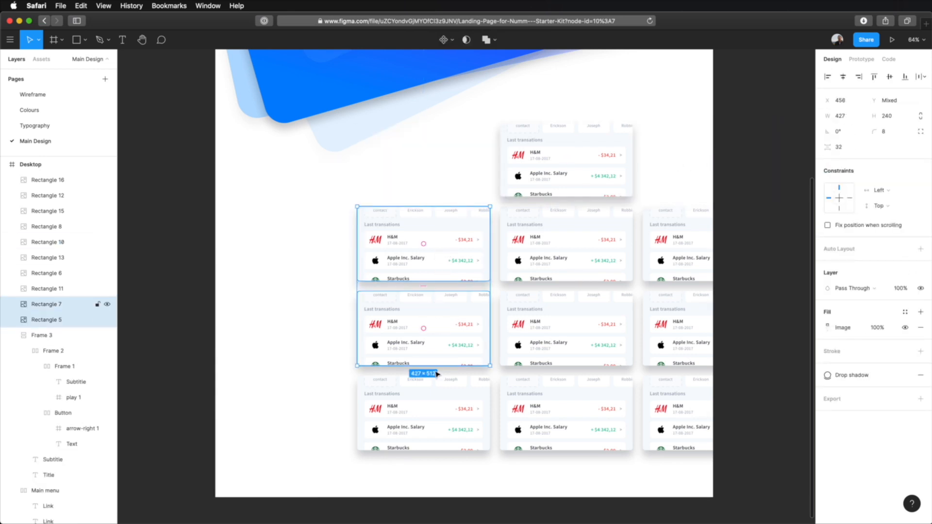
left_click(437, 381, "shift")
left_click(667, 255, "shift")
left_click(665, 308, "shift")
left_click(678, 408, "shift")
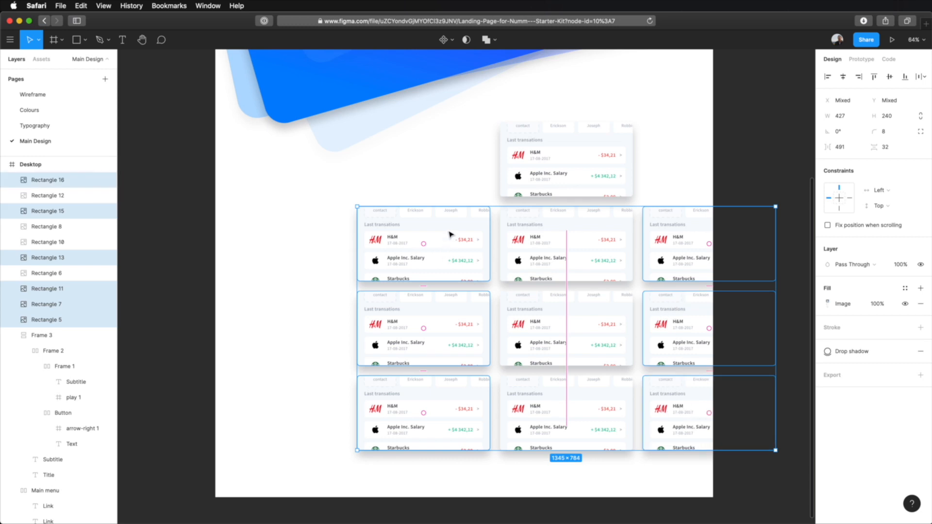
left_click_drag(449, 235, 449, 187)
left_click(300, 296)
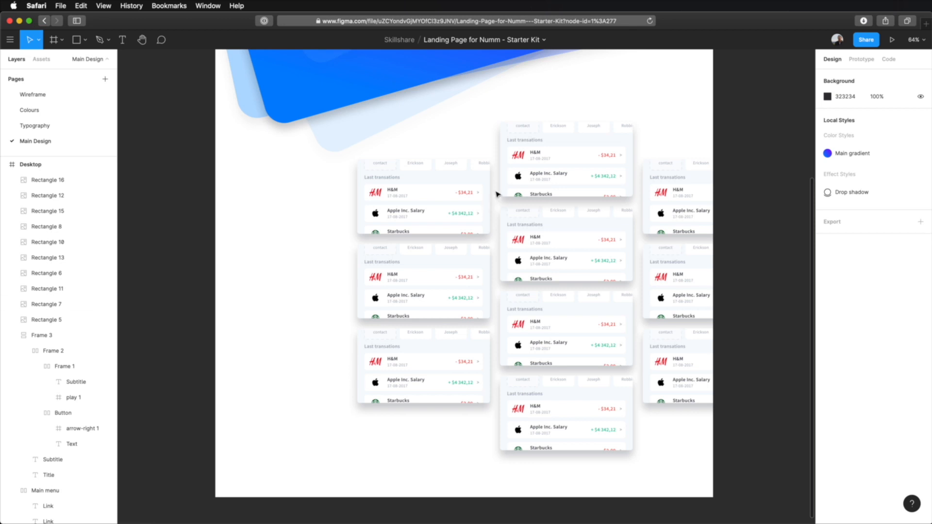
left_click(457, 292)
left_click(744, 251)
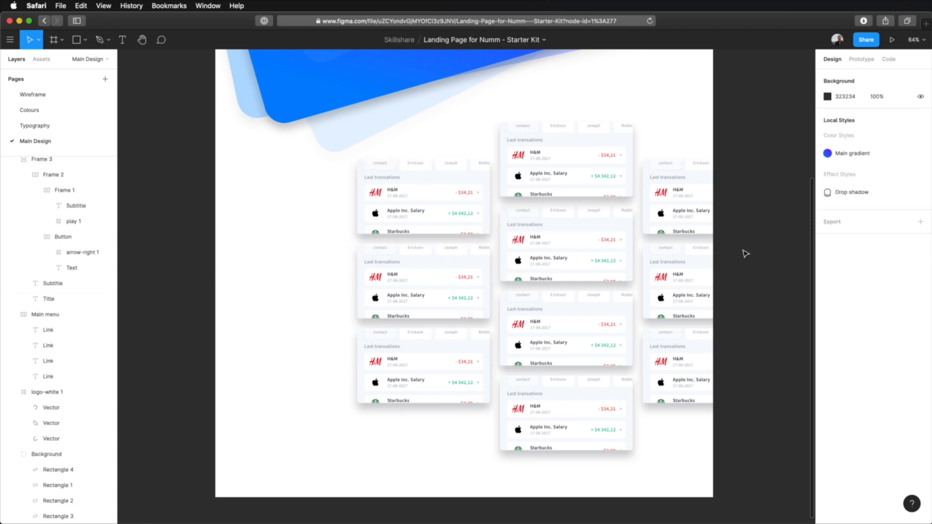
left_click(422, 281)
left_click(273, 273)
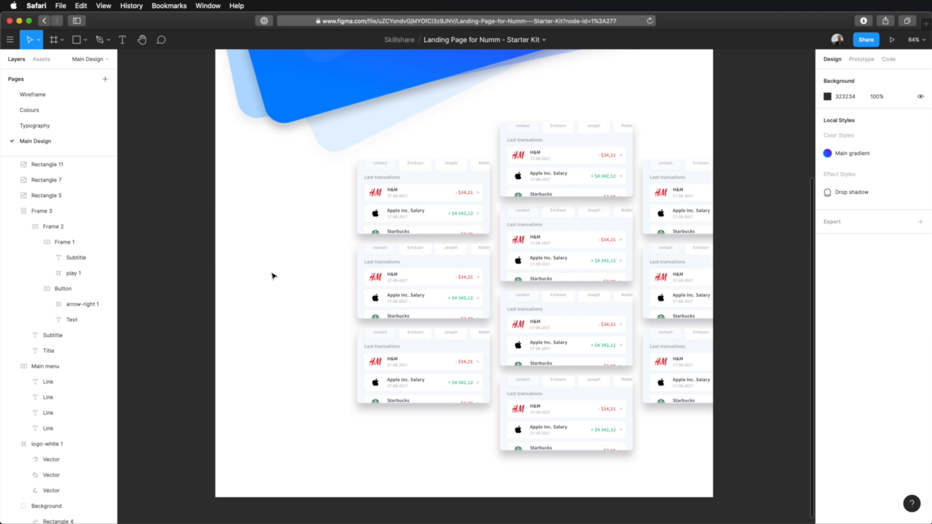
Preview FindATM.jpg and use it as the image fill of the middle card in the left column
left_click(449, 286)
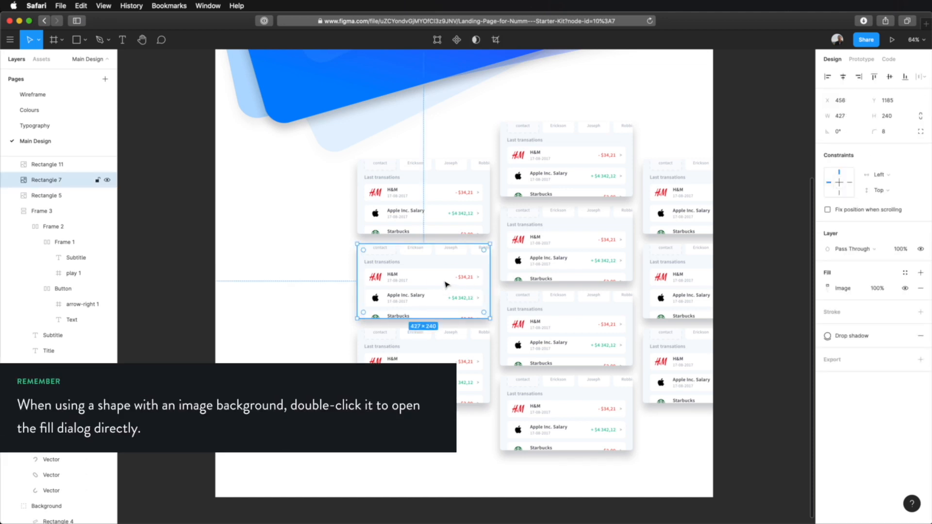
double_click(445, 284)
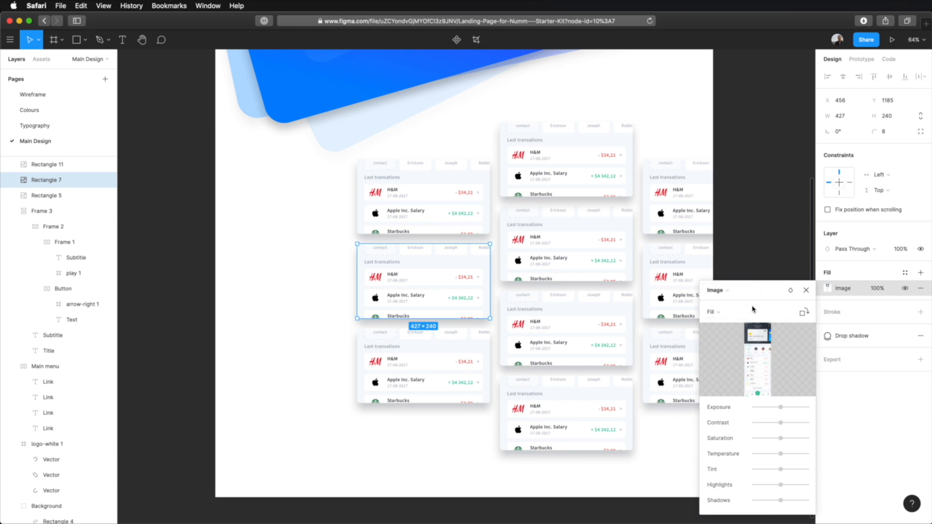
left_click(757, 359)
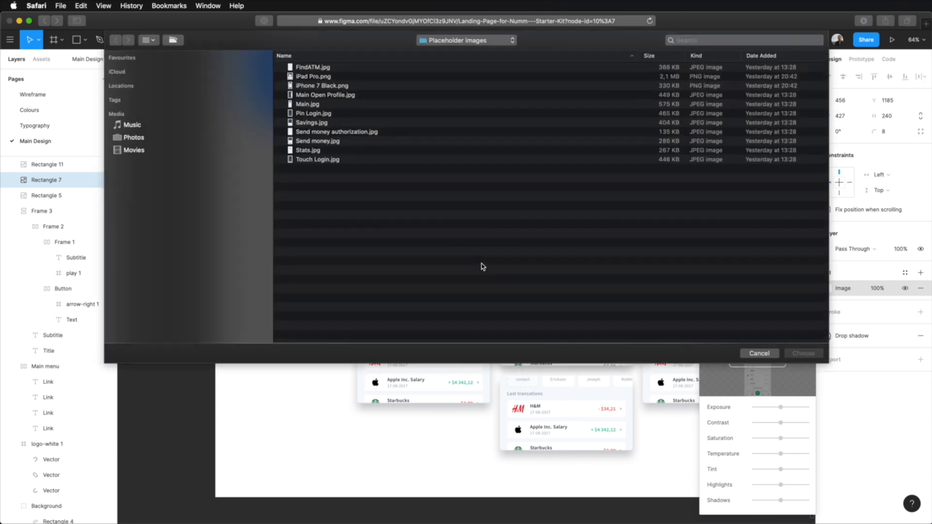
left_click(312, 67)
key("space")
key("space")
double_click(325, 68)
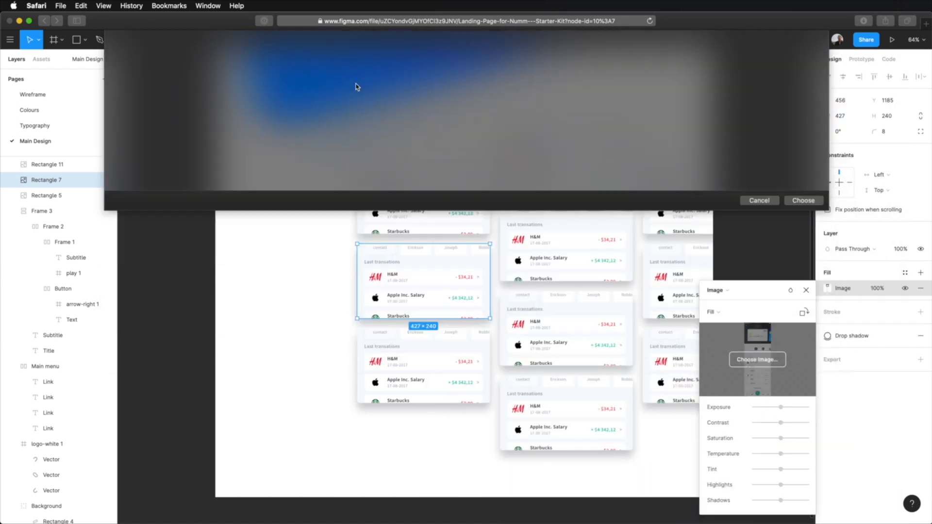
left_click(358, 431)
Browse the placeholder image previews from Main Open Profile.jpg and fill the left column's bottom card with Savings.jpg
double_click(433, 366)
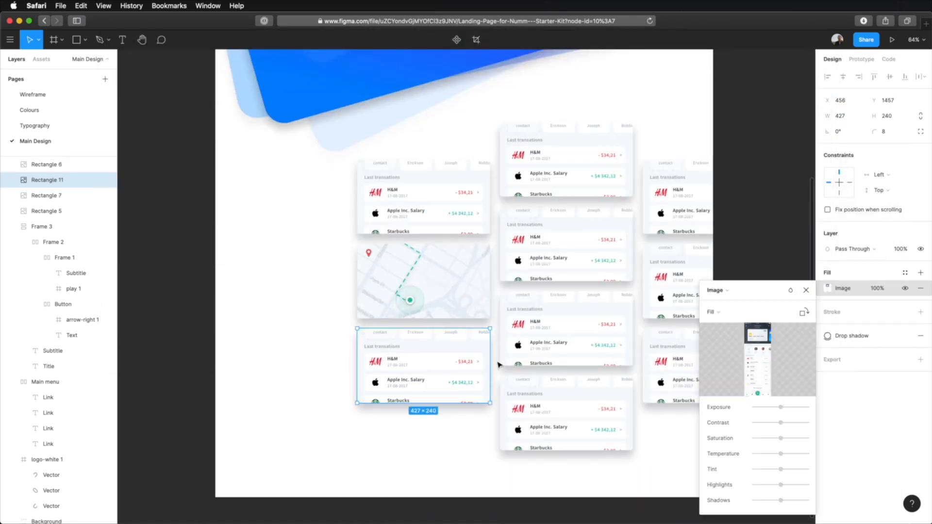
left_click(757, 359)
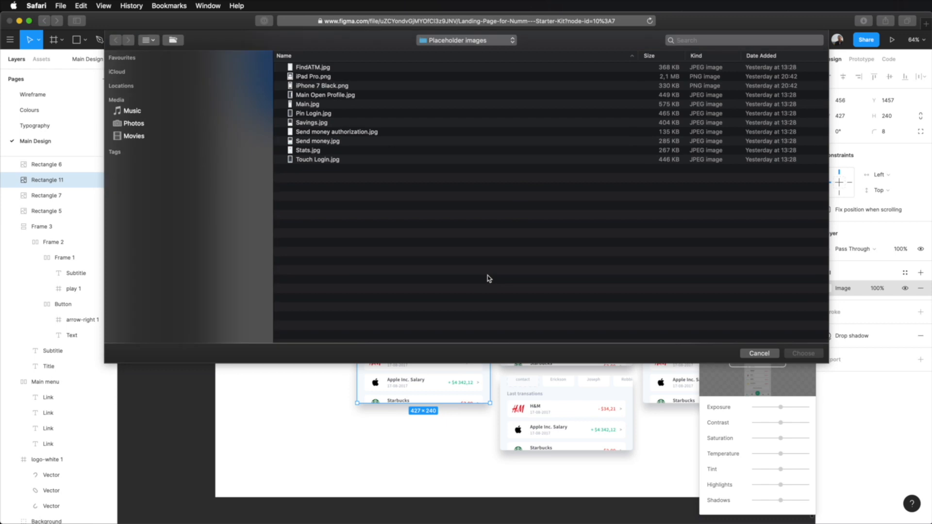
left_click(326, 95)
key("space")
key("Down")
key("Down")
key("Down")
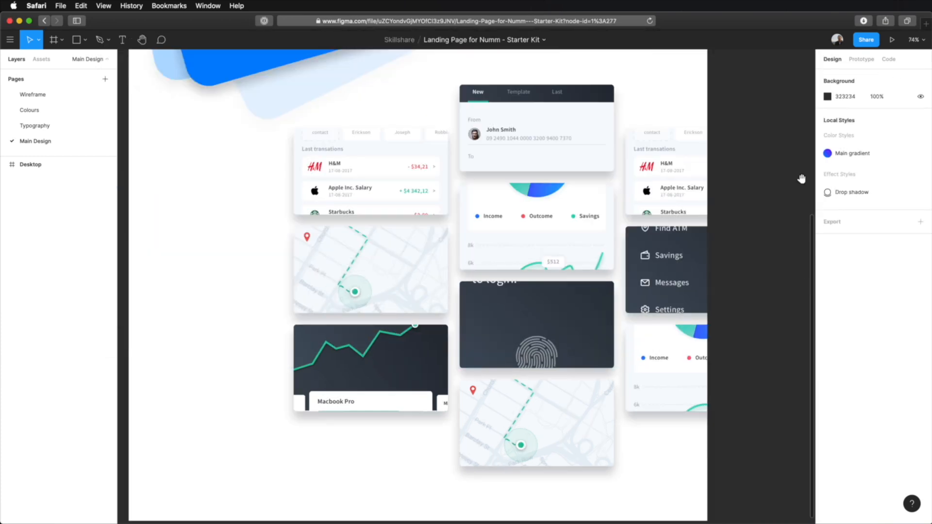
Close the image fill settings and combine all ten image cards into a single component
left_click(780, 222)
left_click_drag(764, 226, 781, 221)
left_click_drag(799, 80, 378, 403)
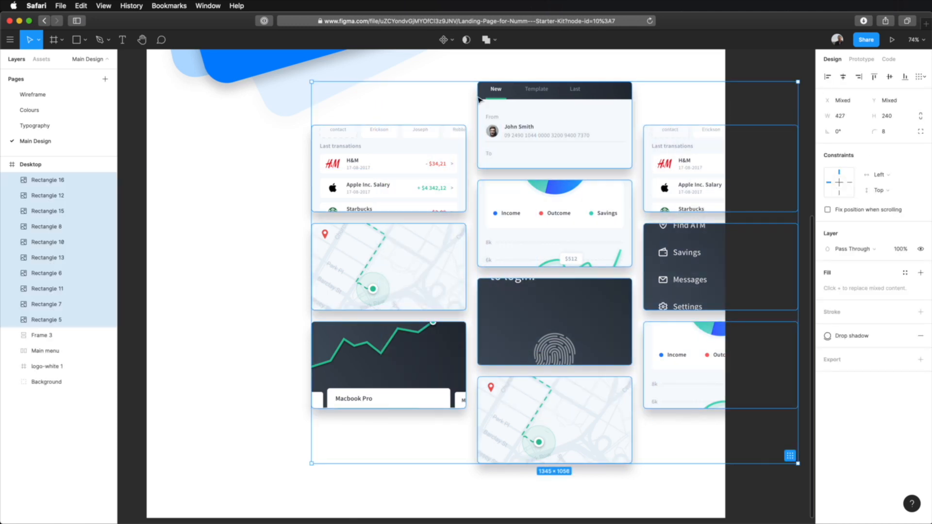
left_click(452, 43)
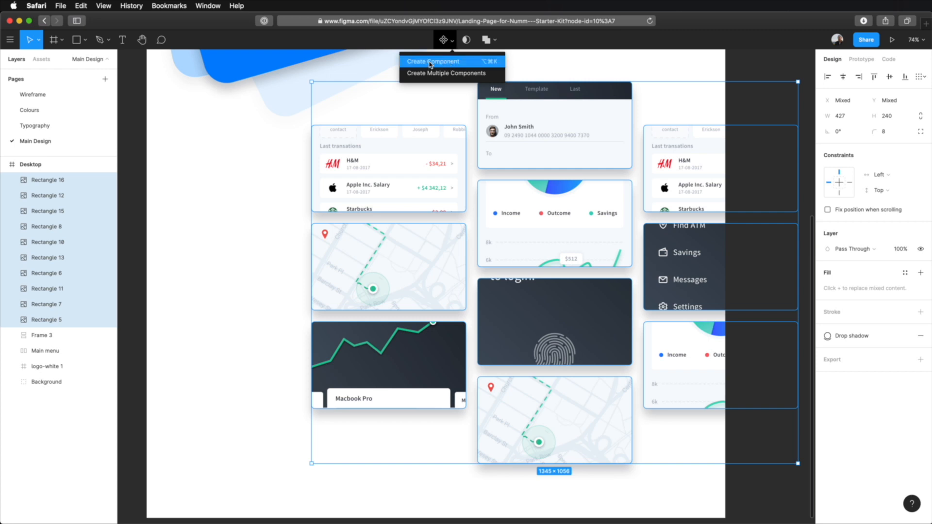
left_click(445, 65)
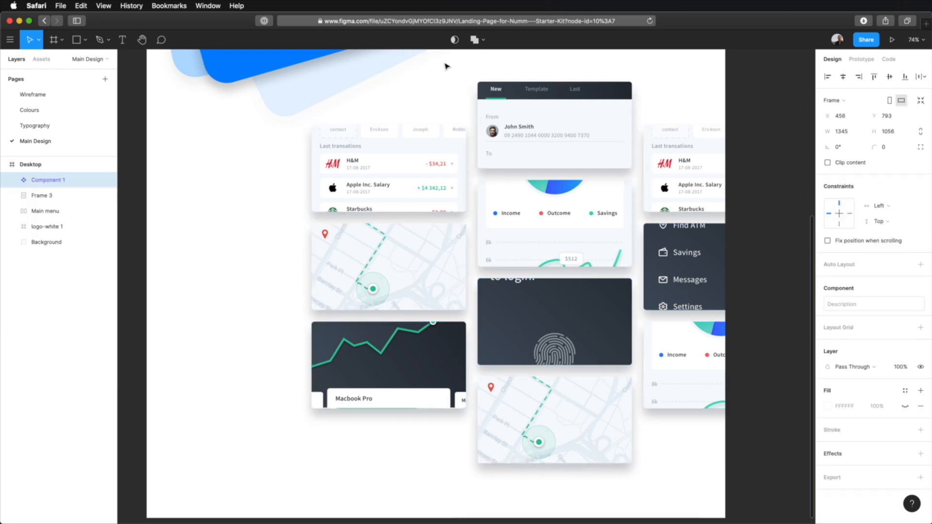
left_click(751, 73)
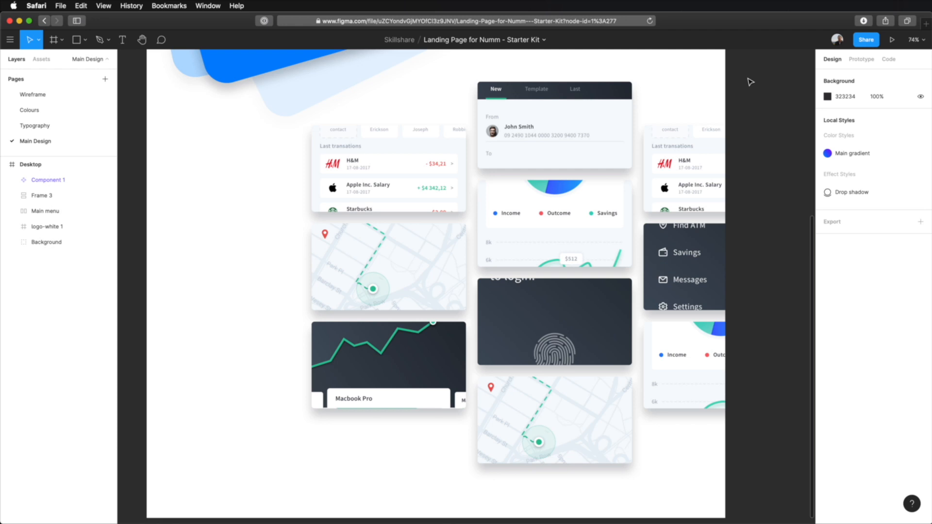
scroll(732, 121, "down", 4)
left_click(572, 127)
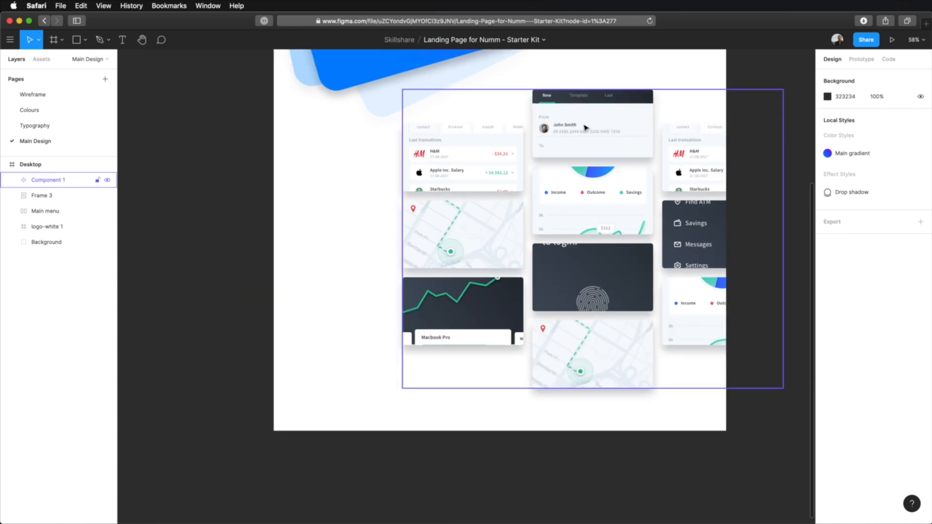
left_click(612, 119)
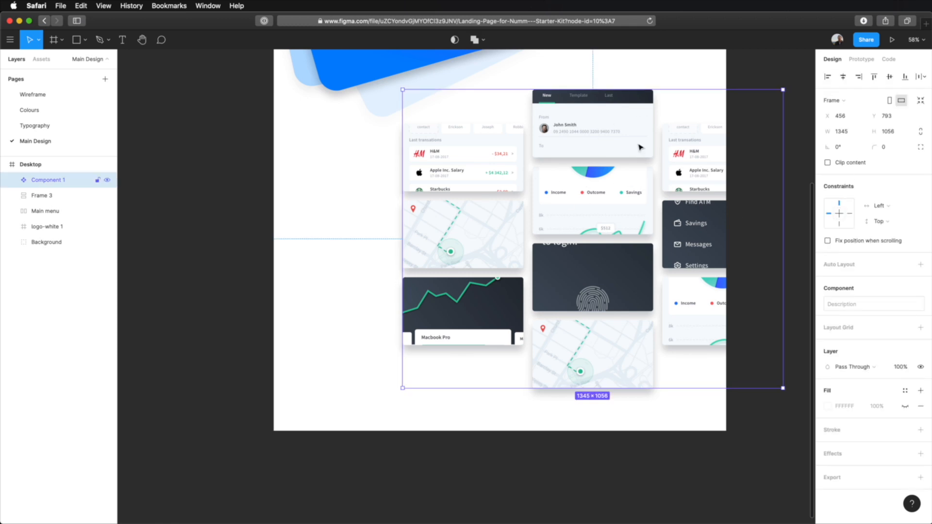
left_click(663, 90)
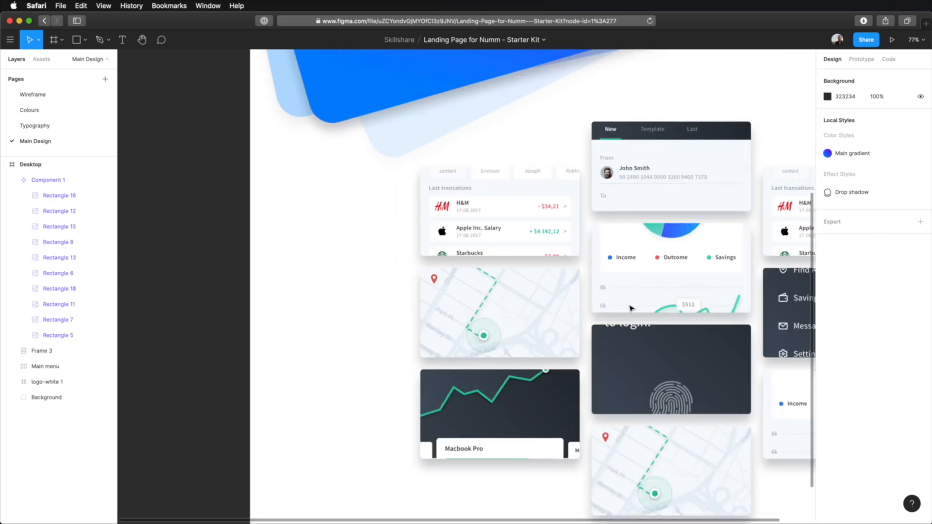
Rotate the card component to 16° and compare its tilt with the blue gradient background shape
left_click_drag(630, 309, 499, 300)
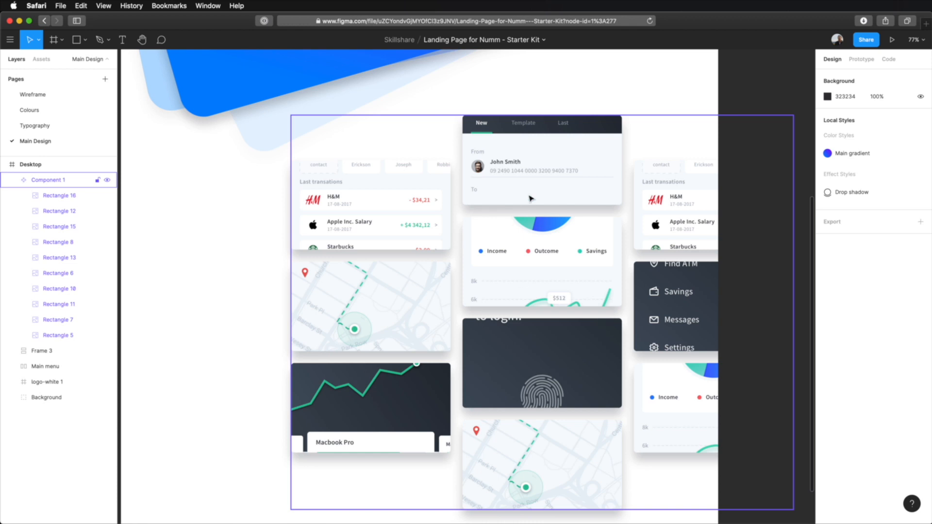
left_click(534, 153)
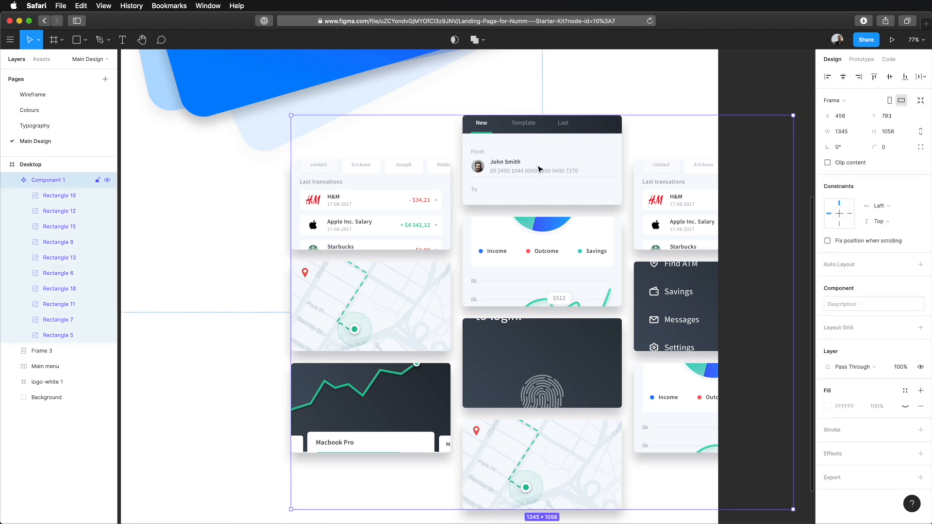
left_click(849, 148)
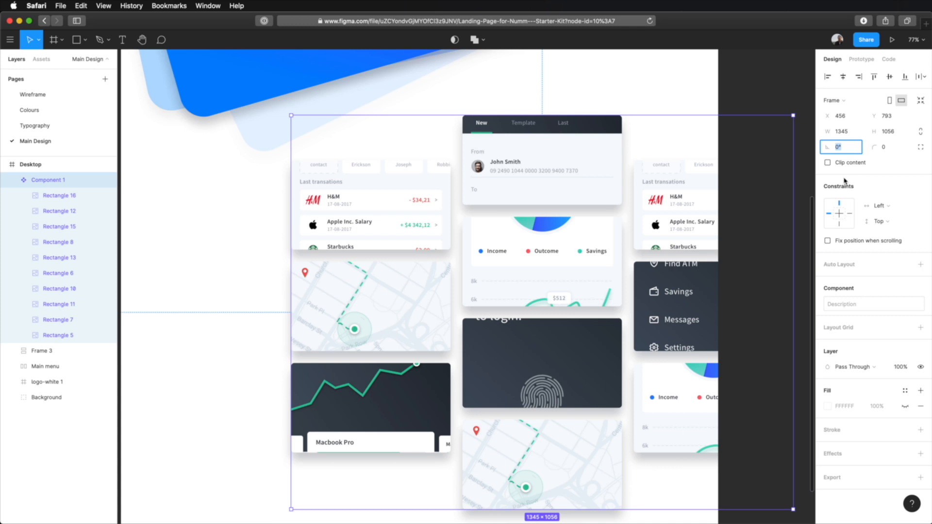
key("Return")
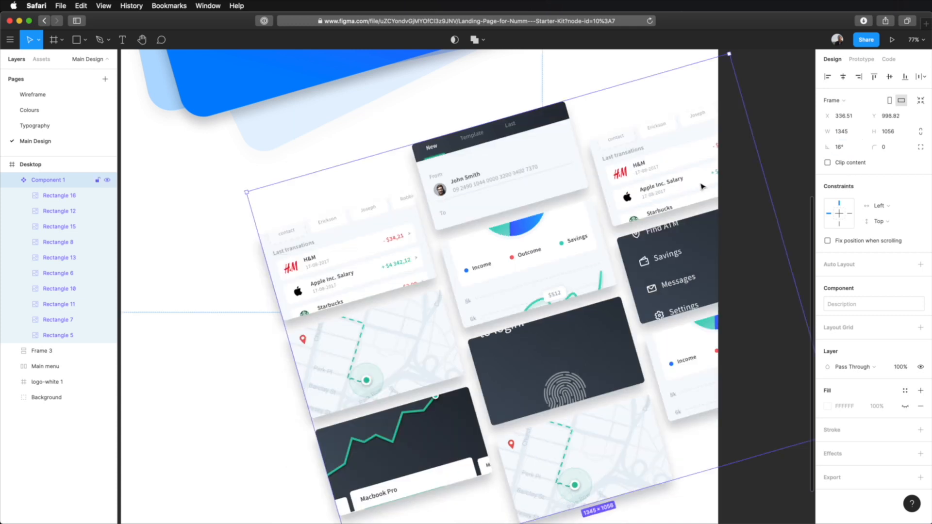
left_click(771, 151)
scroll(768, 158, "up", 1)
scroll(443, 214, "up", 5)
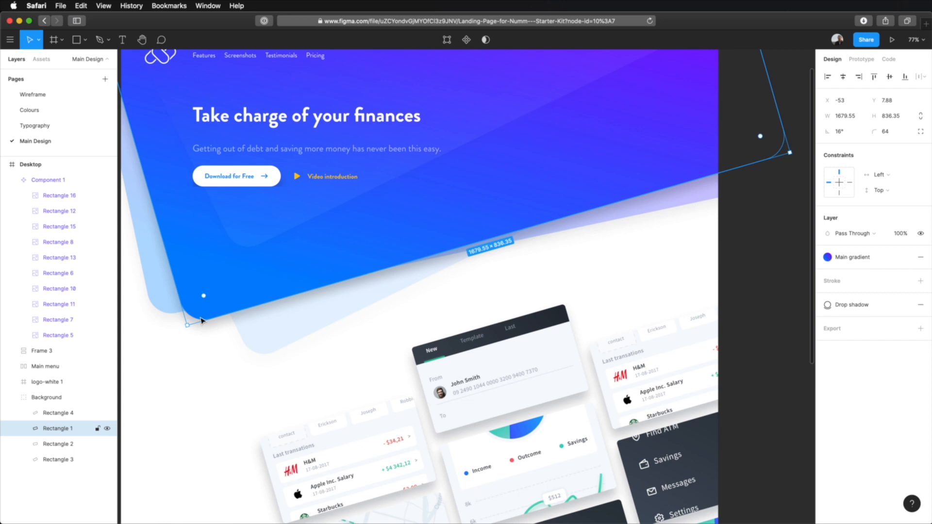
left_click(796, 222)
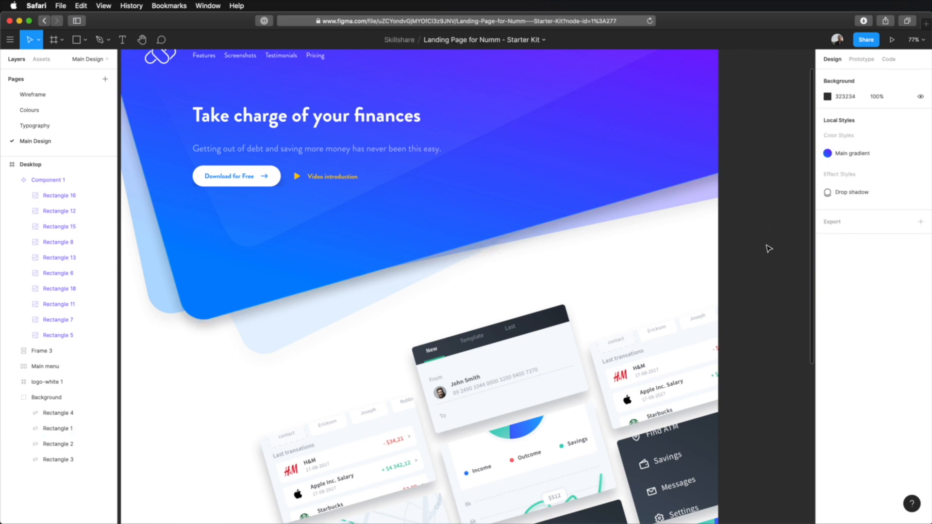
Move the rotated card component up and to the right over the gradient background, to X 870, Y 52.73
scroll(768, 249, "down", 5)
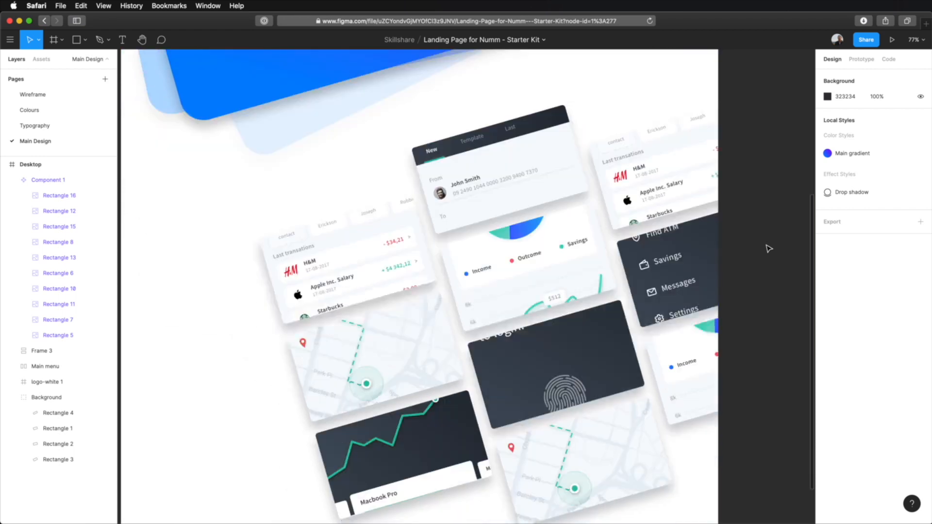
scroll(768, 249, "down", 2)
scroll(766, 246, "up", 2)
left_click(547, 261)
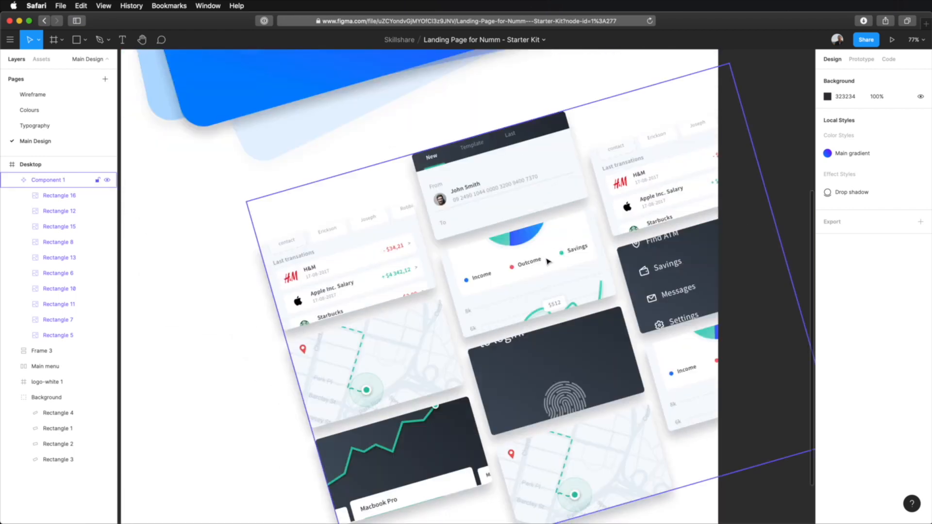
left_click(548, 261)
left_click_drag(497, 298, 629, 132)
scroll(634, 188, "up", 5)
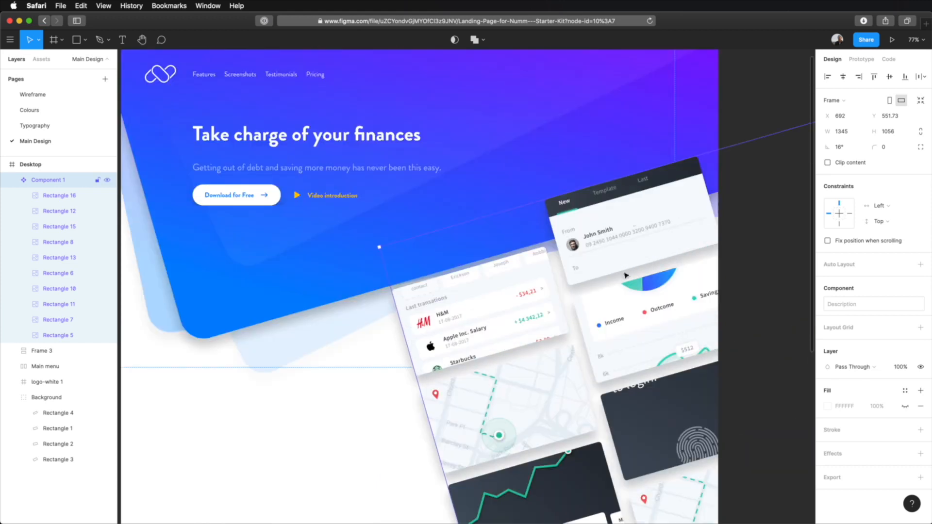
left_click_drag(620, 314, 686, 140)
scroll(444, 246, "up", 1)
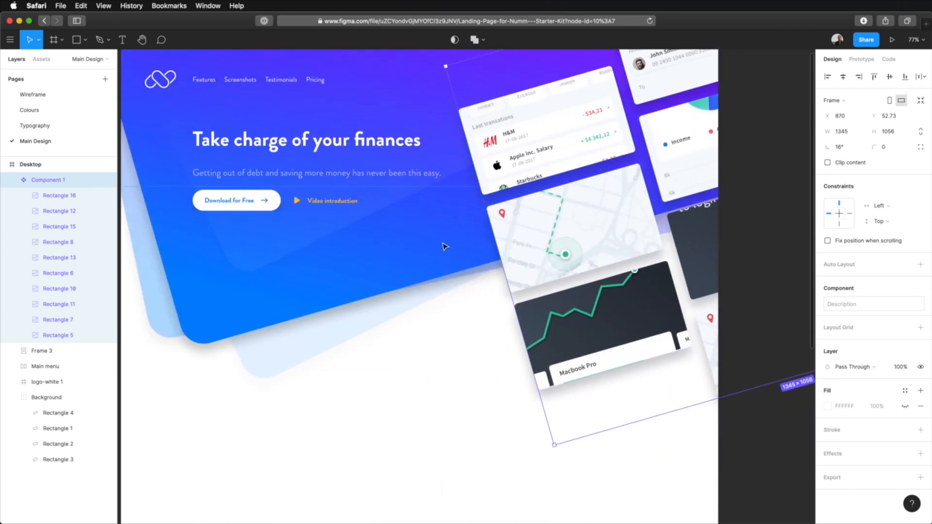
scroll(442, 246, "up", 4)
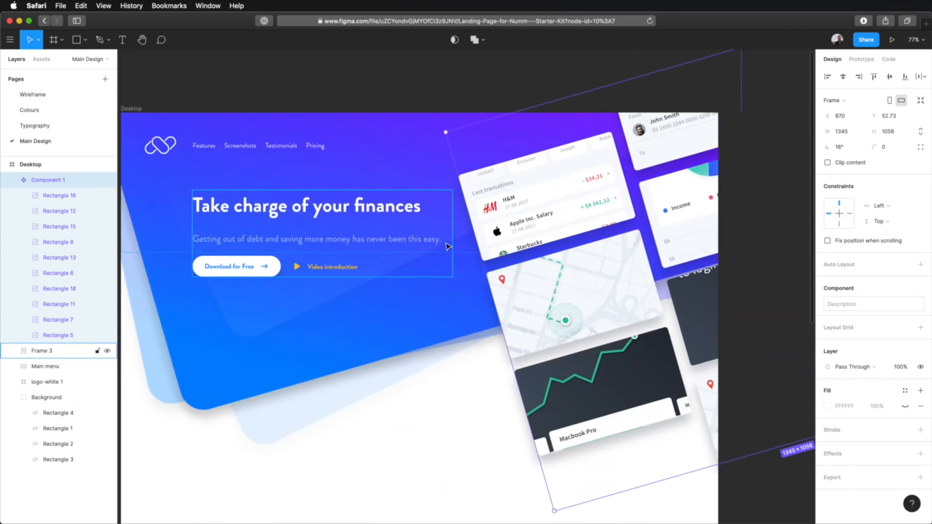
left_click_drag(548, 217, 545, 223)
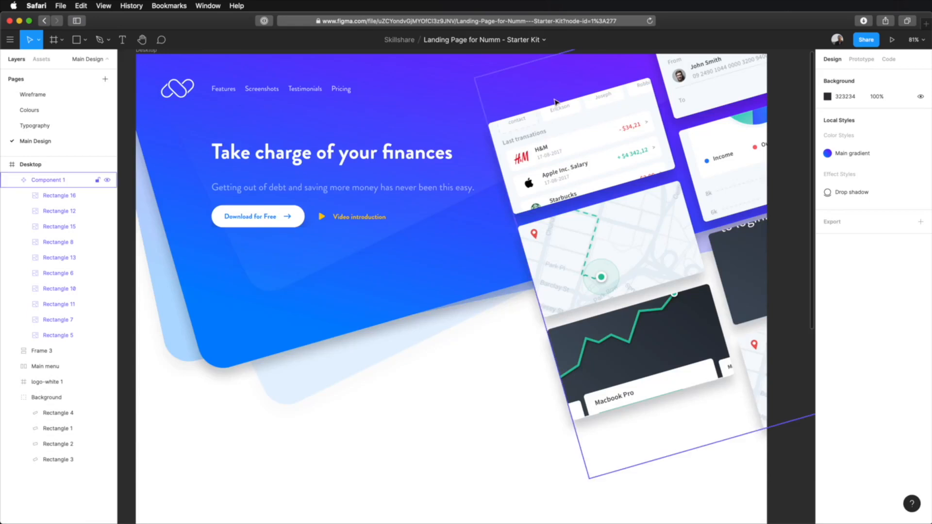
Replace the image fill of the left column's bottom card with the Last transactions screenshot
left_click(588, 336)
double_click(587, 338)
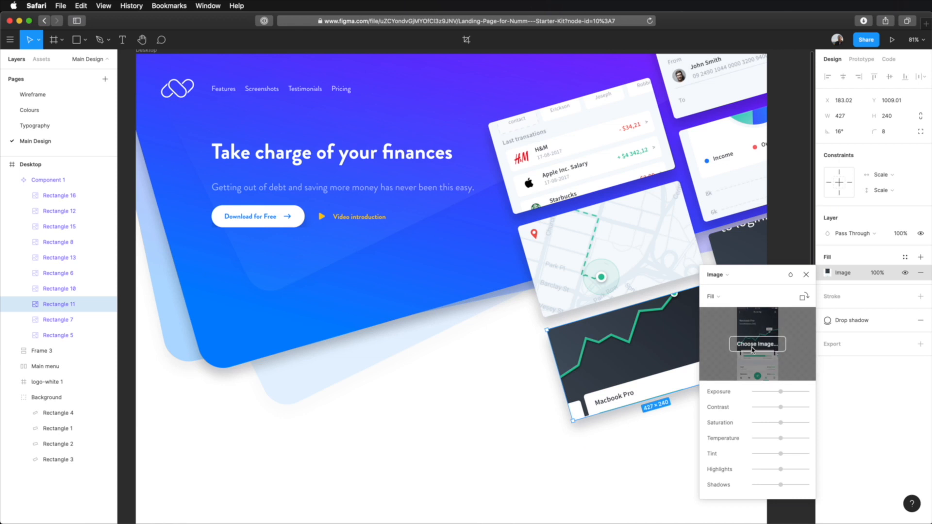
left_click(758, 345)
left_click(323, 106)
double_click(324, 107)
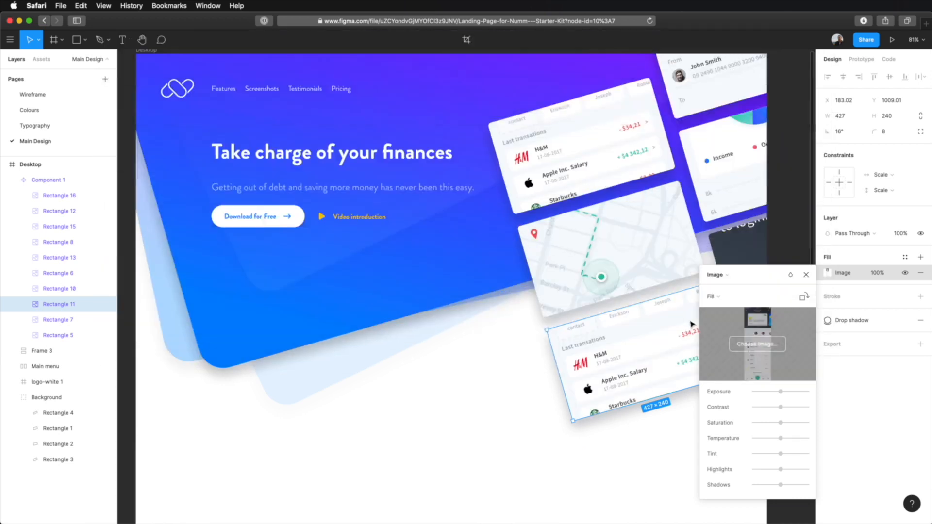
left_click(806, 278)
Hide the top card in the left column of the component
left_click(564, 136)
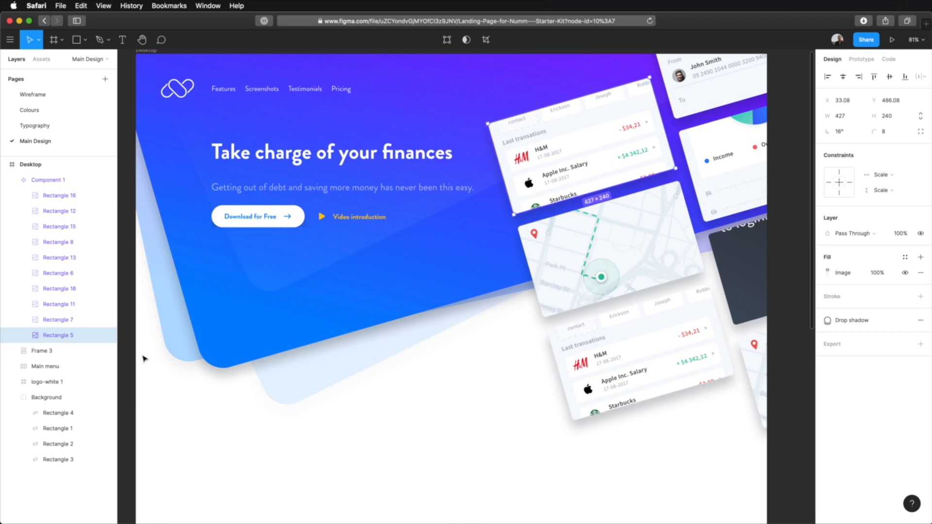
left_click(107, 336)
left_click(449, 408)
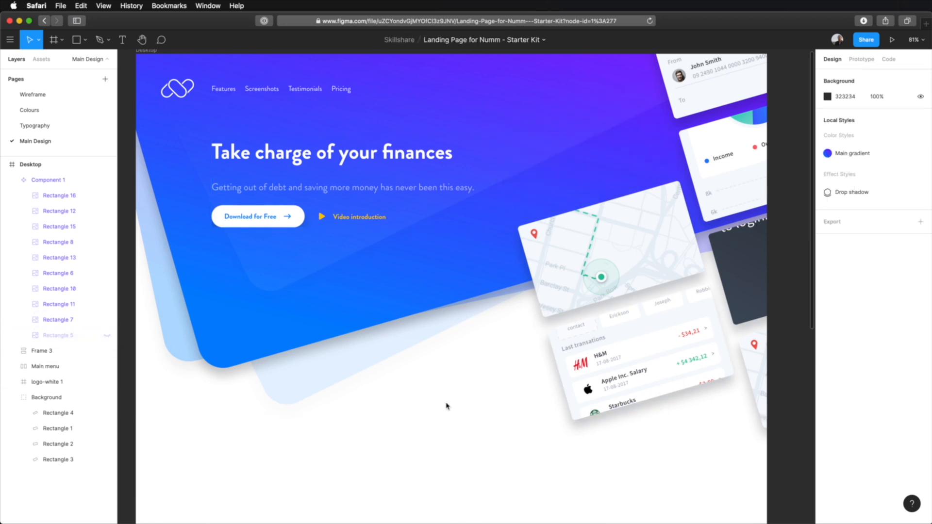
Reposition the card component down and to the left, to X 579, Y 177.73
left_click(666, 248)
left_click_drag(665, 249, 534, 275)
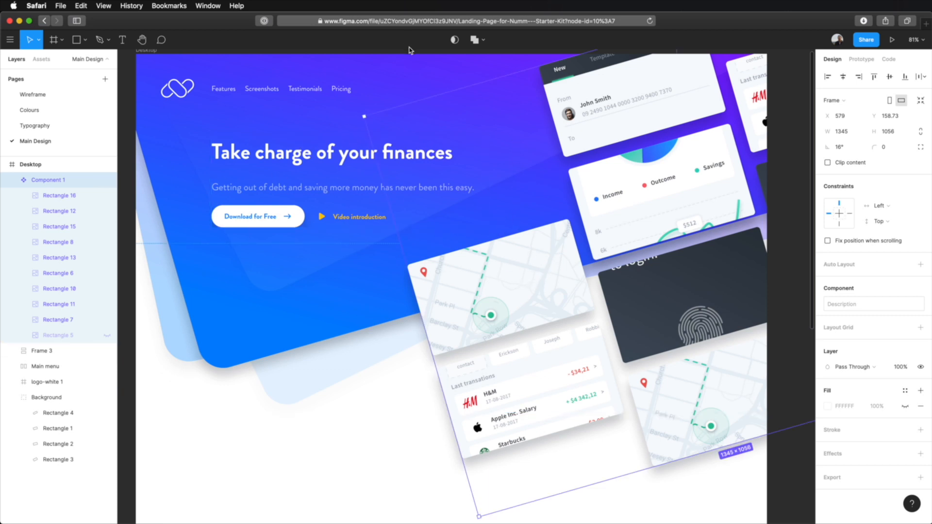
left_click(792, 170)
scroll(787, 204, "up", 2)
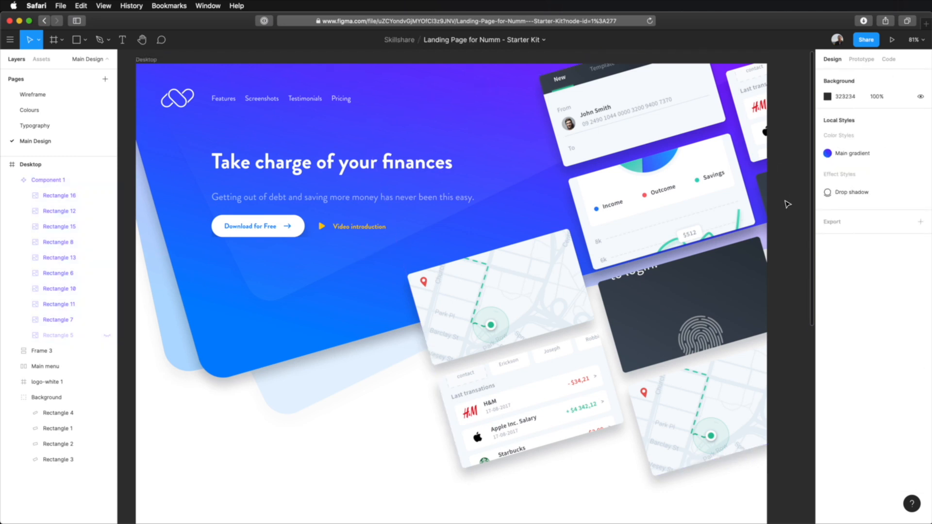
left_click(650, 212)
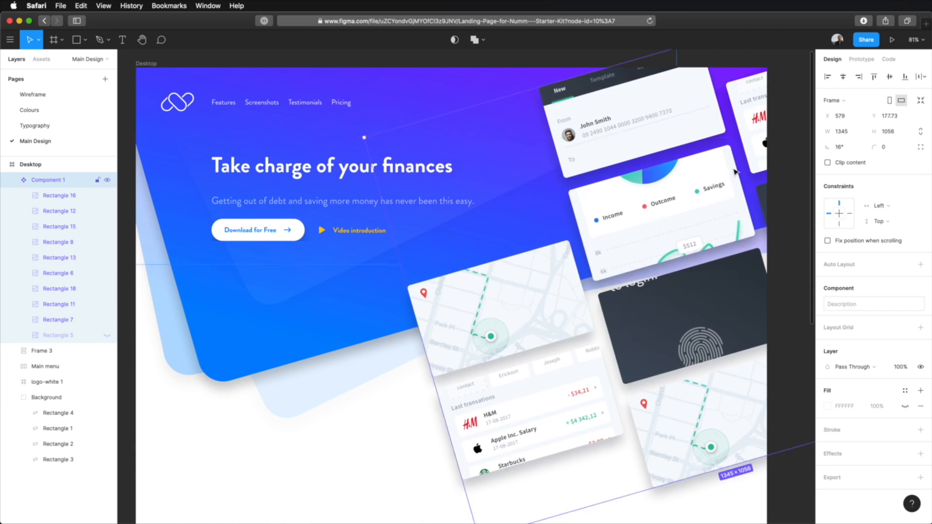
left_click(799, 113)
Inspect the hero composition and the Download for Free button's shadow, and select the frame holding the hero text and buttons
scroll(492, 225, "down", 5)
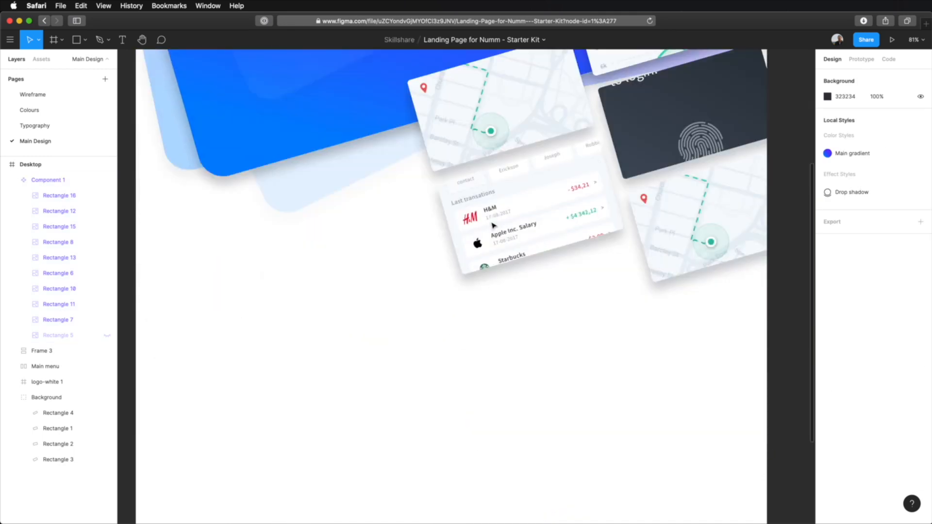
scroll(493, 224, "up", 5)
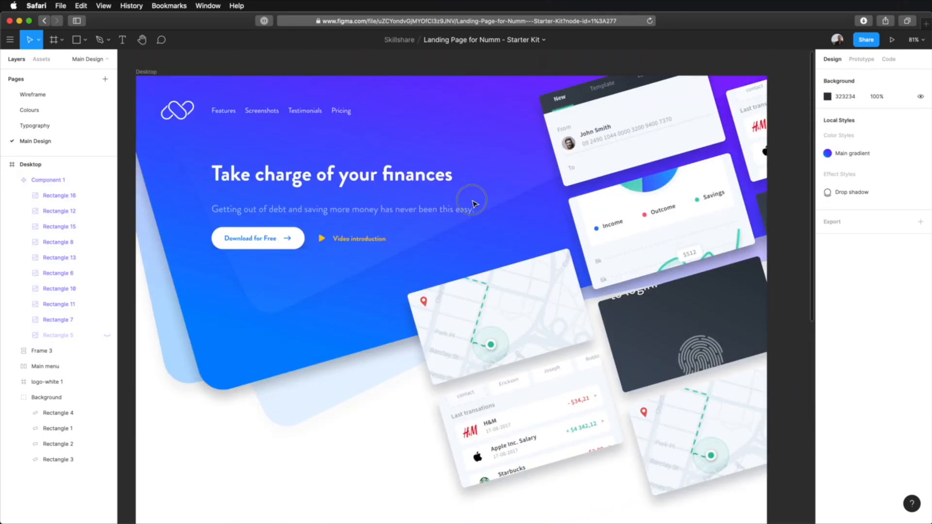
scroll(473, 204, "left", 2)
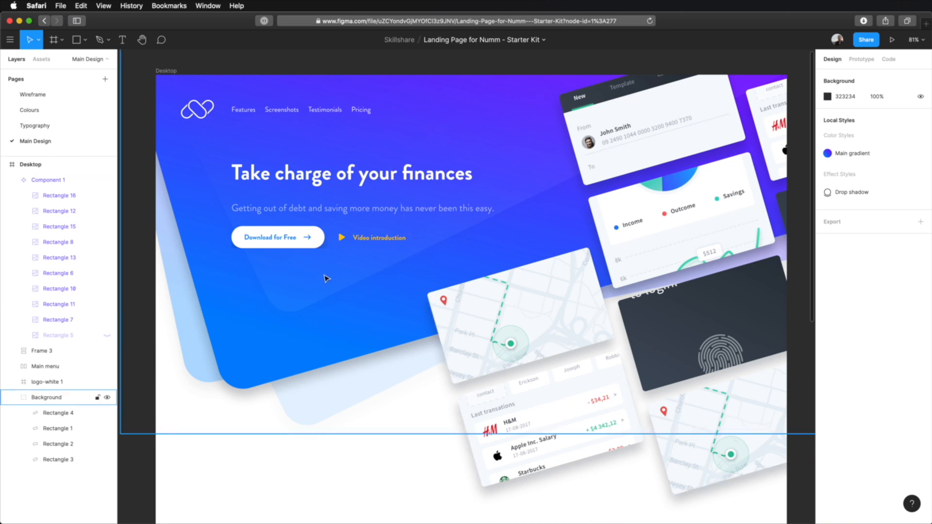
scroll(219, 252, "up", 5)
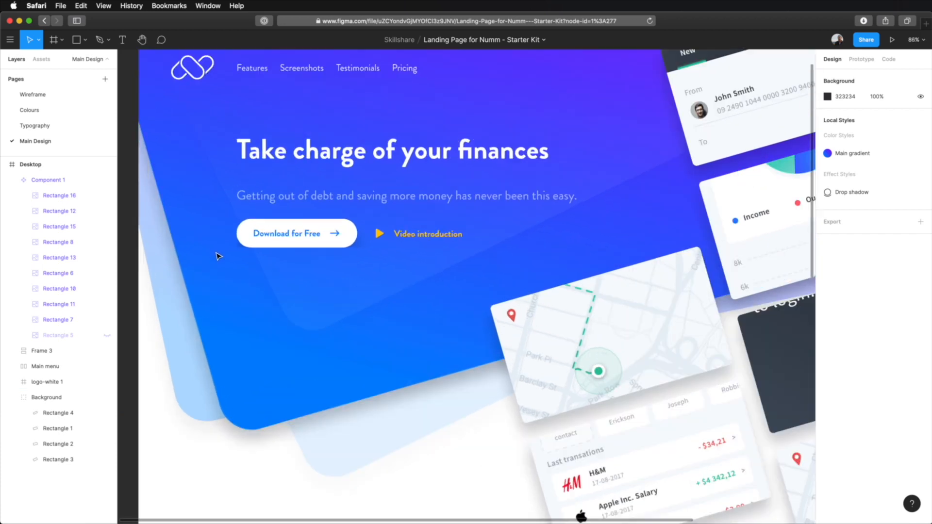
scroll(235, 256, "up", 8)
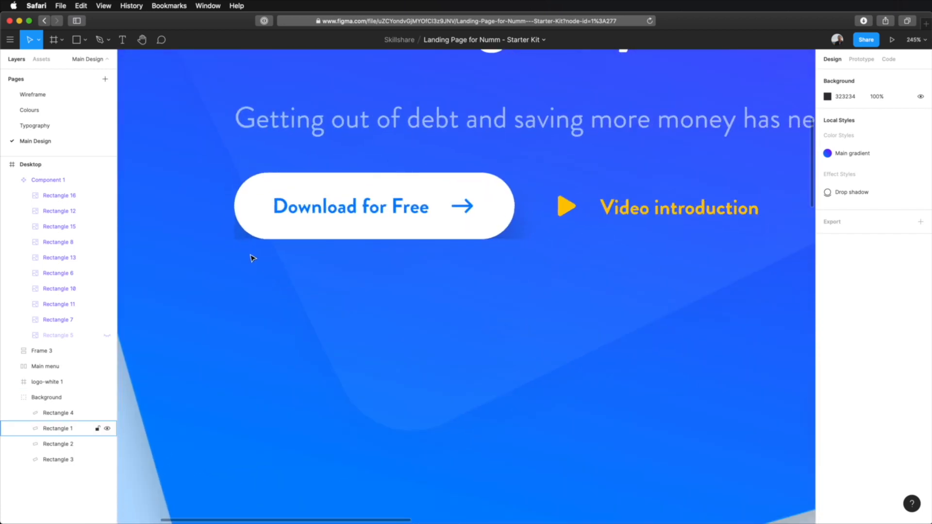
scroll(319, 234, "up", 5)
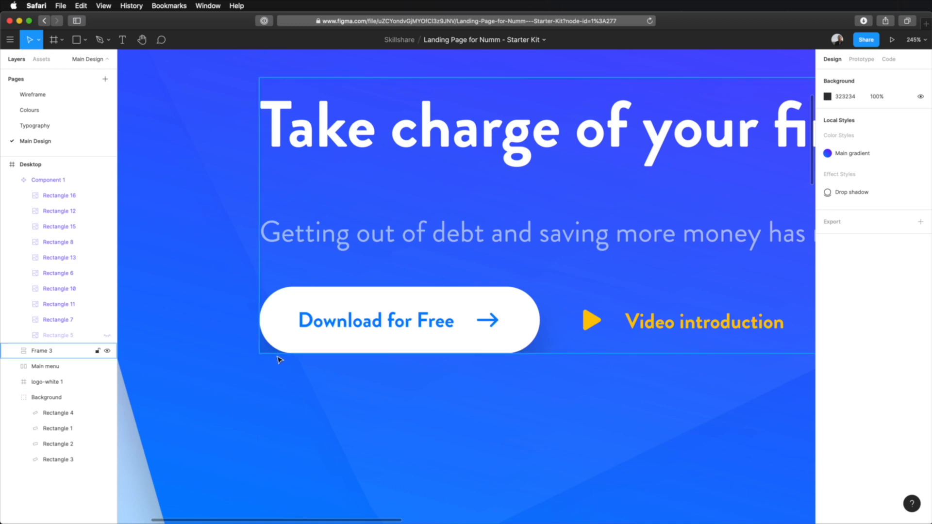
left_click(471, 323)
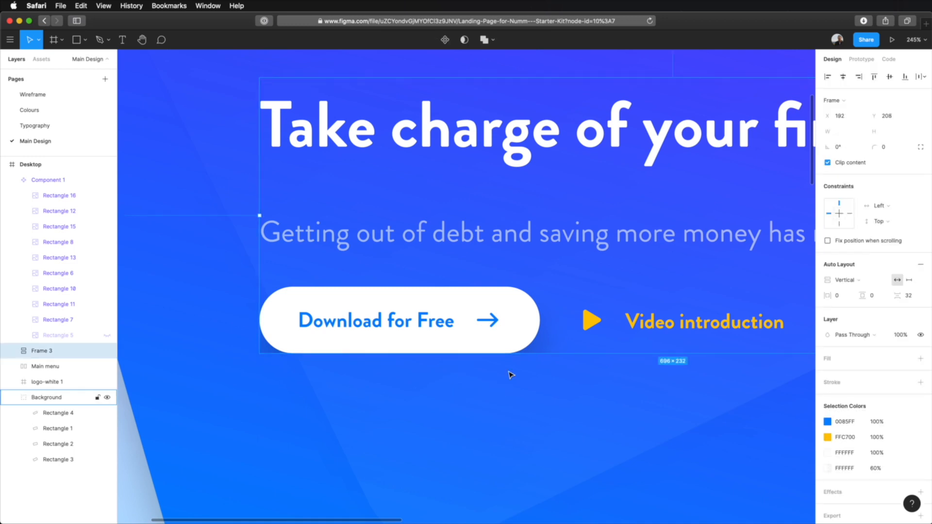
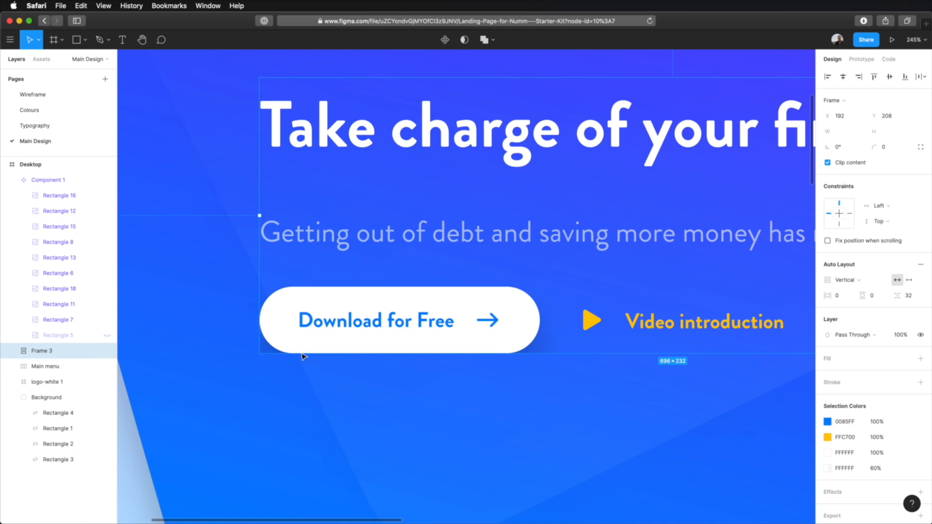
Turn off content clipping for the hero text frame and for the nested frame holding the two buttons
left_click(847, 163)
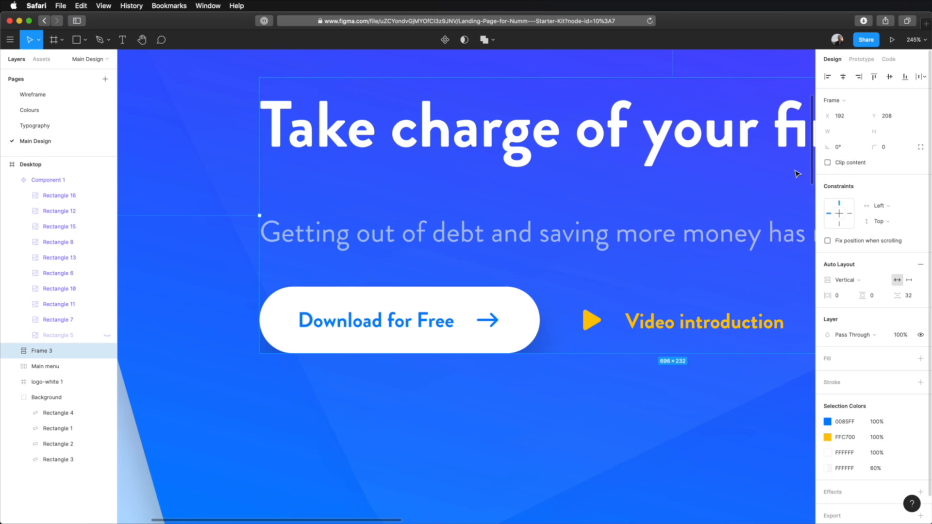
double_click(374, 316)
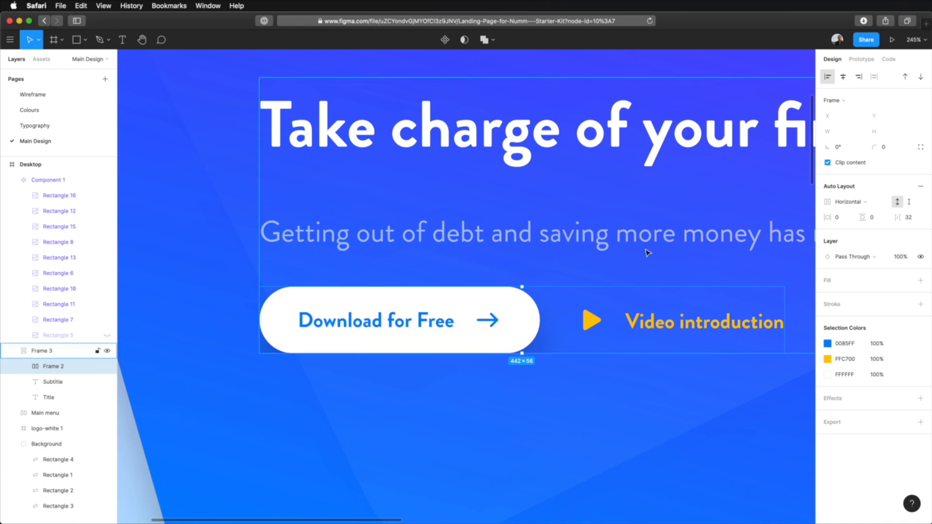
left_click(845, 165)
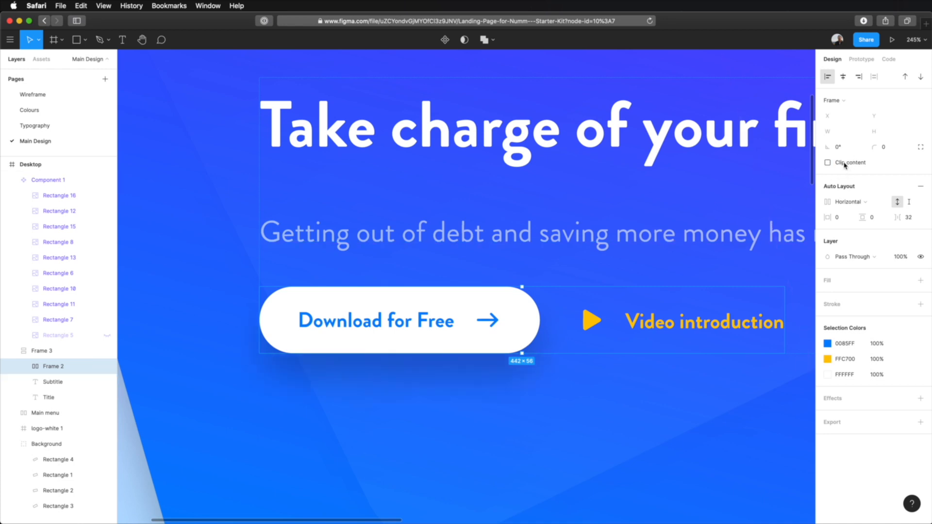
left_click(845, 165)
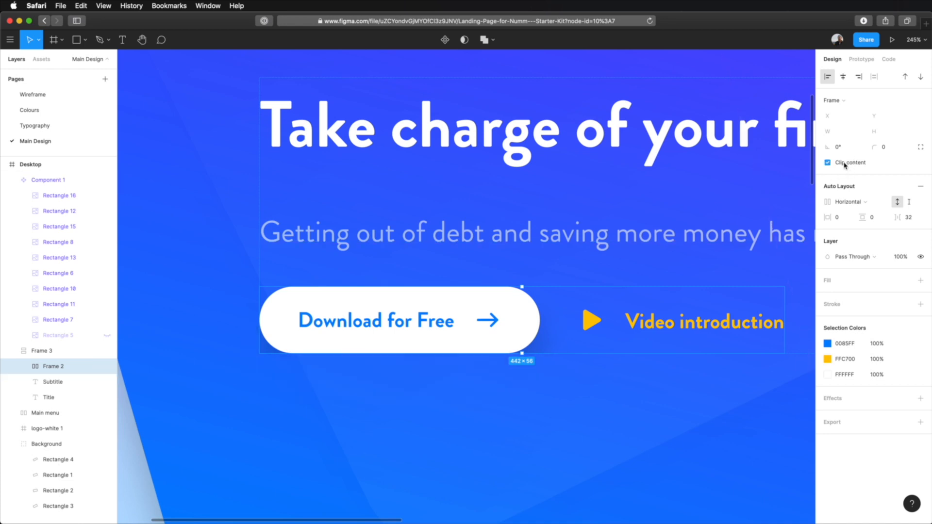
left_click(844, 165)
left_click(844, 165)
left_click(844, 165)
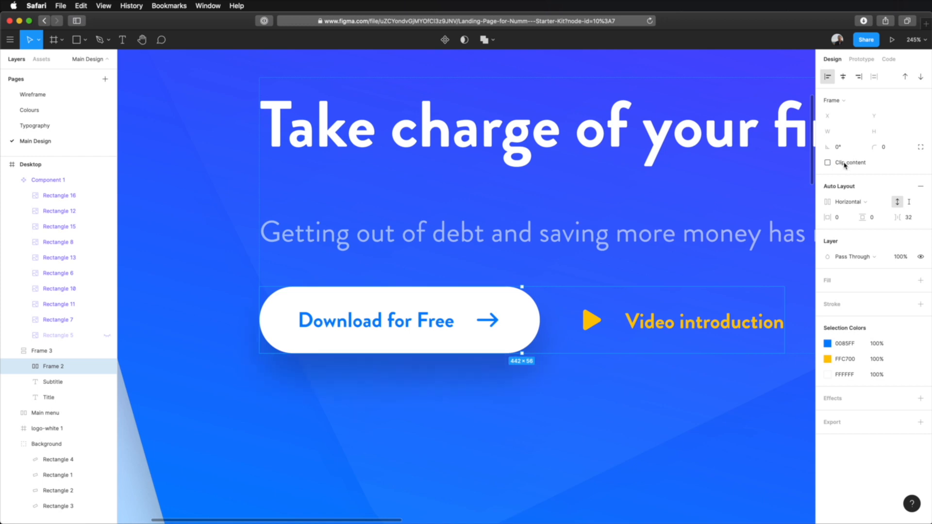
left_click(845, 165)
left_click(845, 165)
left_click(508, 445)
Inspect the Download for Free button's shadow up close and review the overall hero composition
scroll(552, 412, "down", 2)
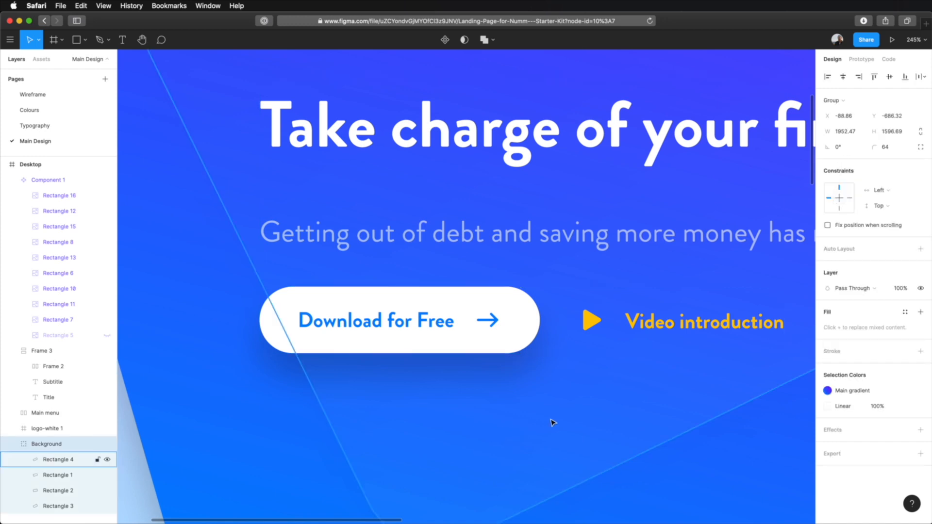
scroll(552, 406, "down", 5)
scroll(581, 404, "up", 8)
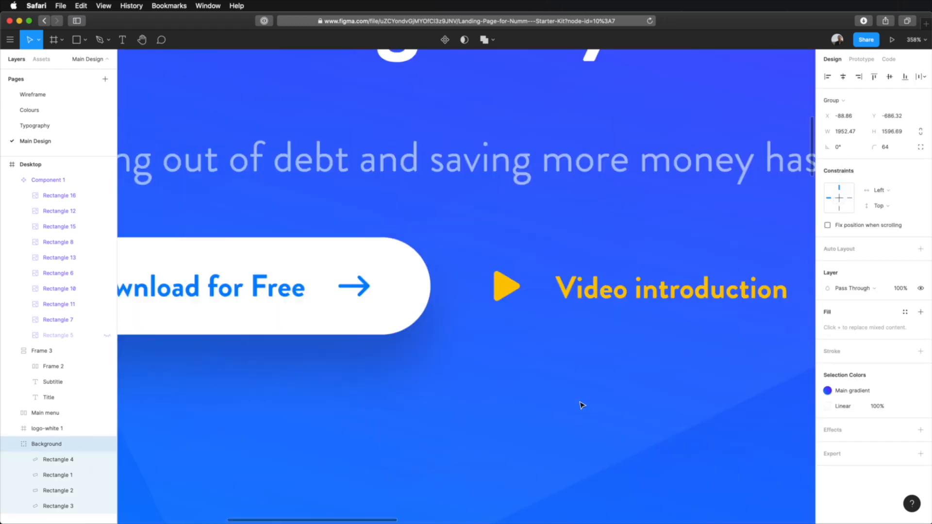
scroll(582, 404, "down", 2)
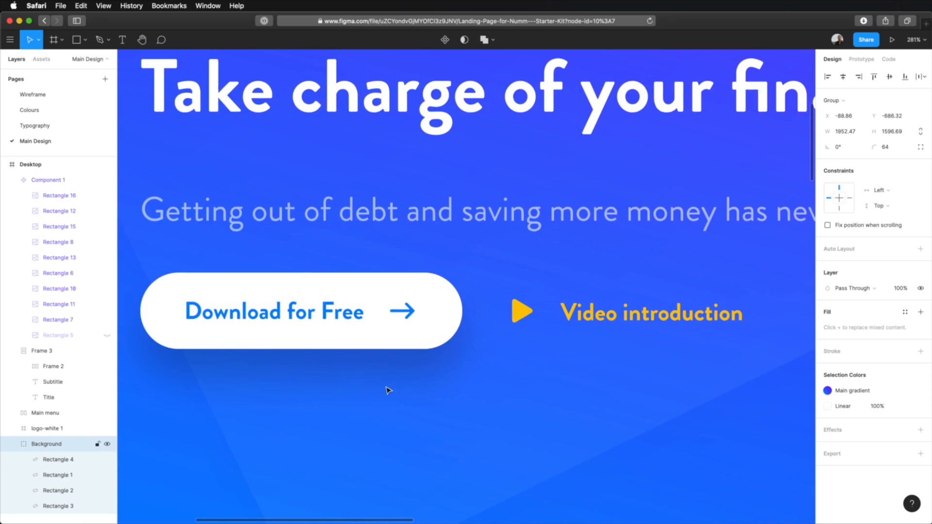
scroll(389, 390, "down", 3)
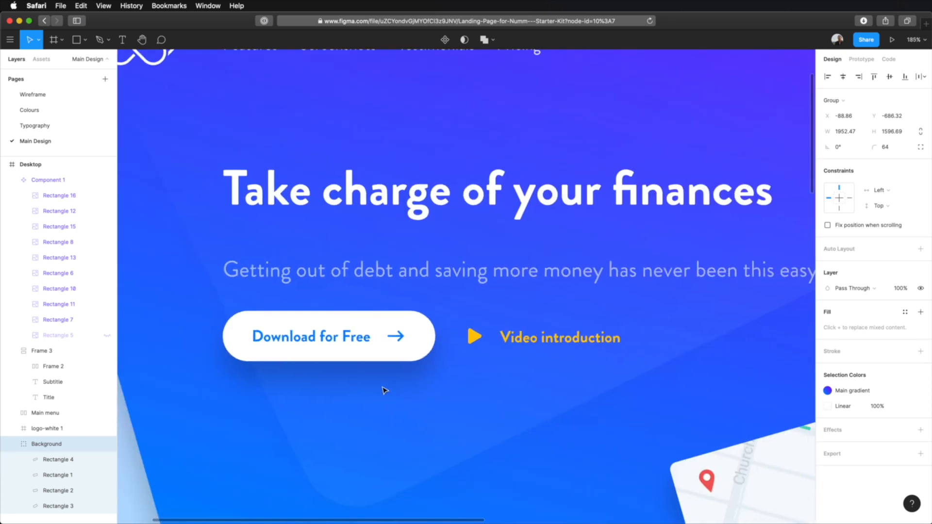
scroll(385, 390, "down", 6)
scroll(542, 386, "up", 1)
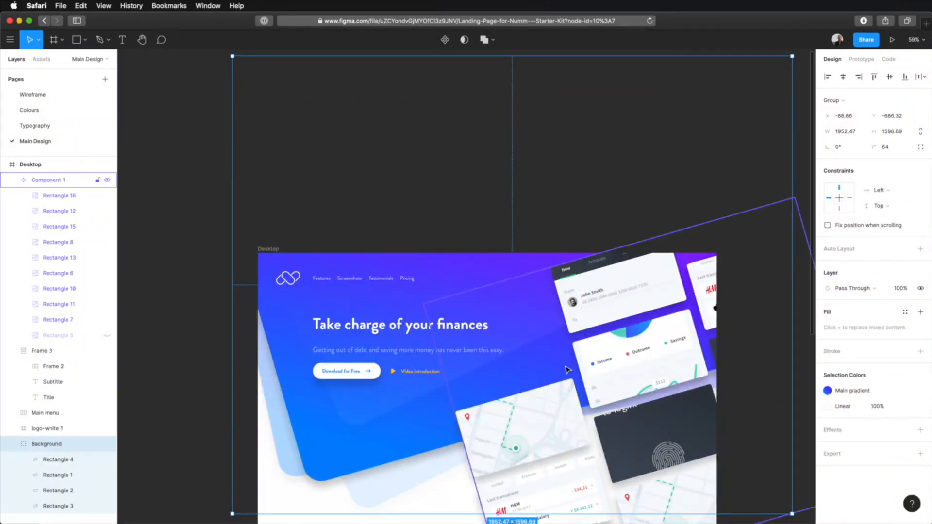
left_click(372, 353)
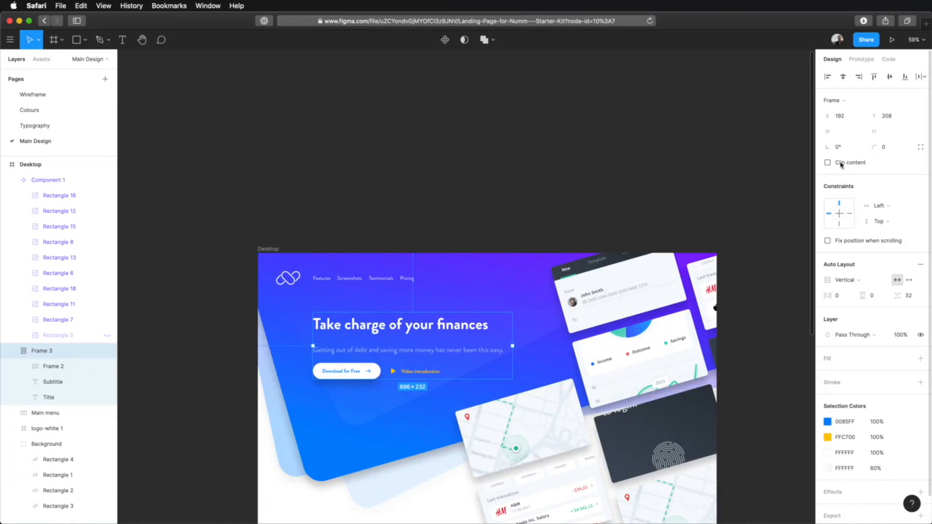
left_click(636, 193)
scroll(636, 194, "down", 5)
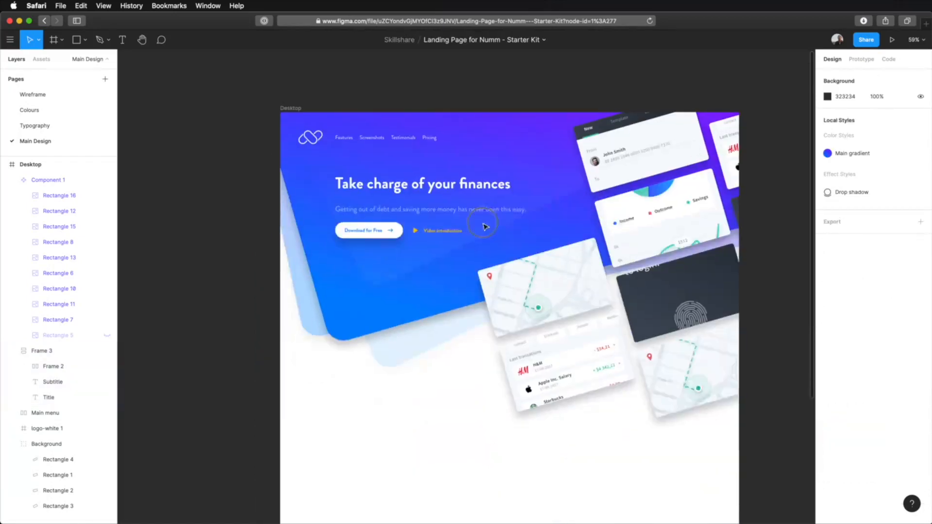
scroll(381, 265, "up", 5)
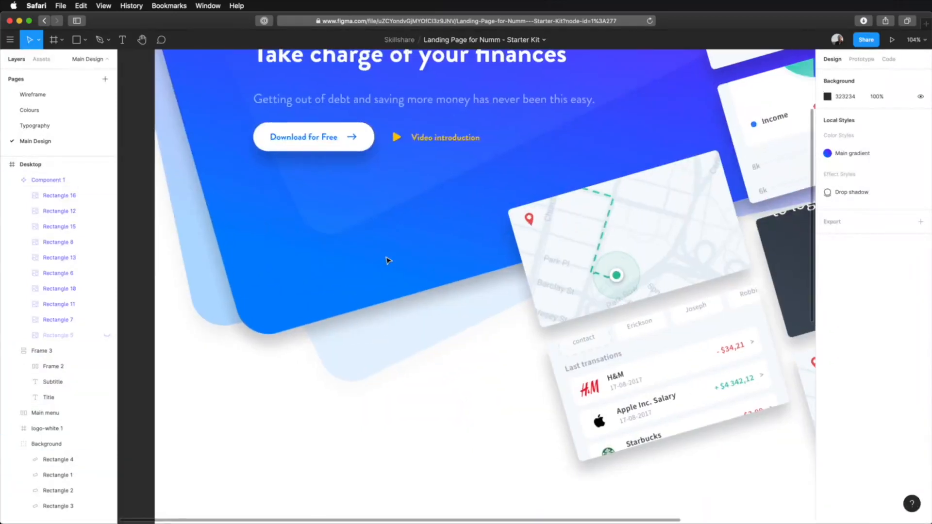
scroll(386, 260, "up", 4)
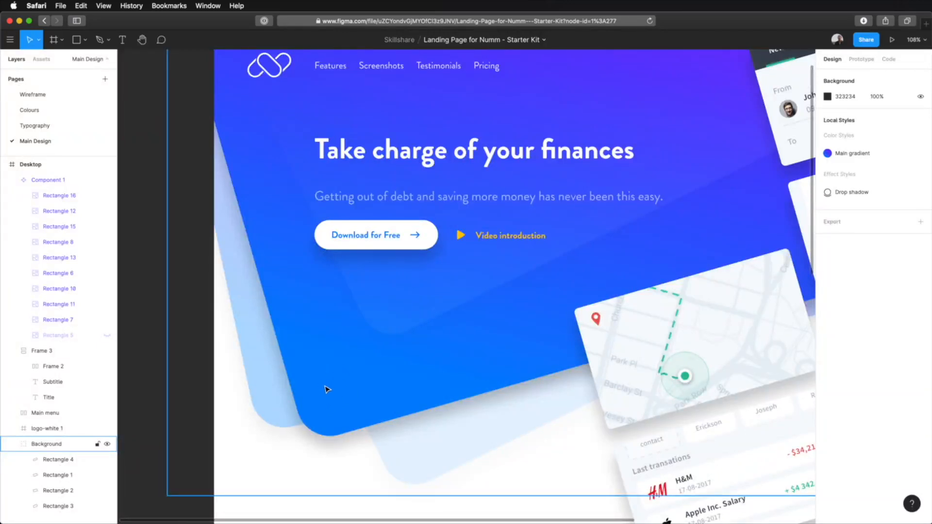
Draw a narrow vertical rectangle of about 30 × 84 near the lower-left corner of the blue background shape
left_click(342, 391)
scroll(354, 413, "up", 5)
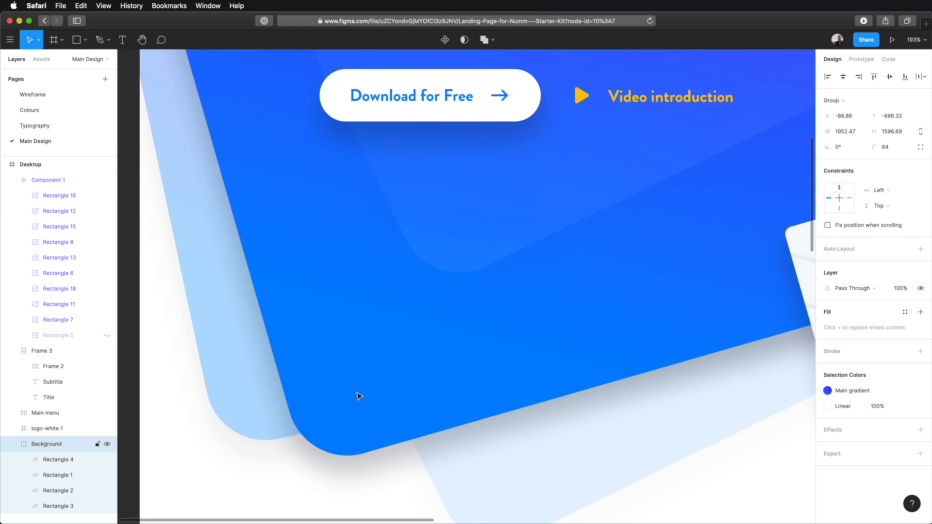
key("r")
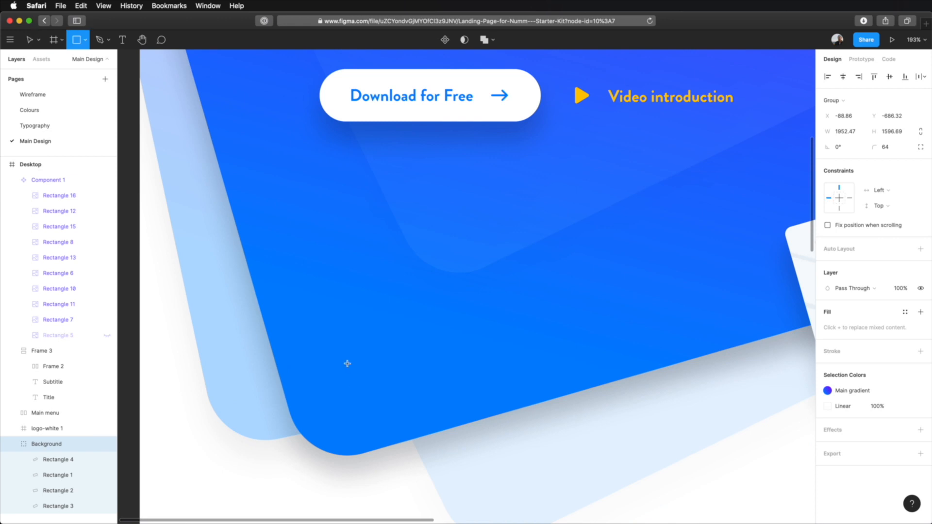
left_click_drag(346, 332, 374, 411)
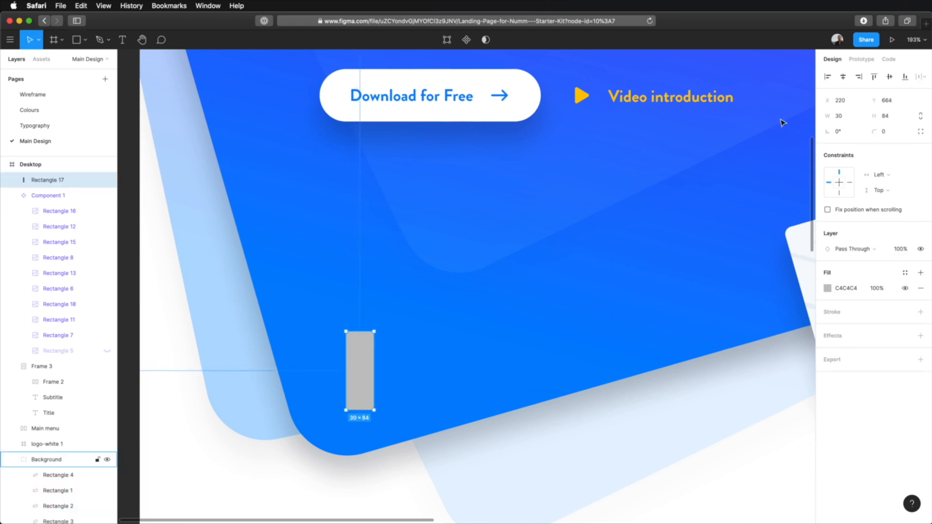
Resize the new rectangle to 24 × 48 and set its corner radius to 100
left_click(856, 119)
type("24")
key("Tab")
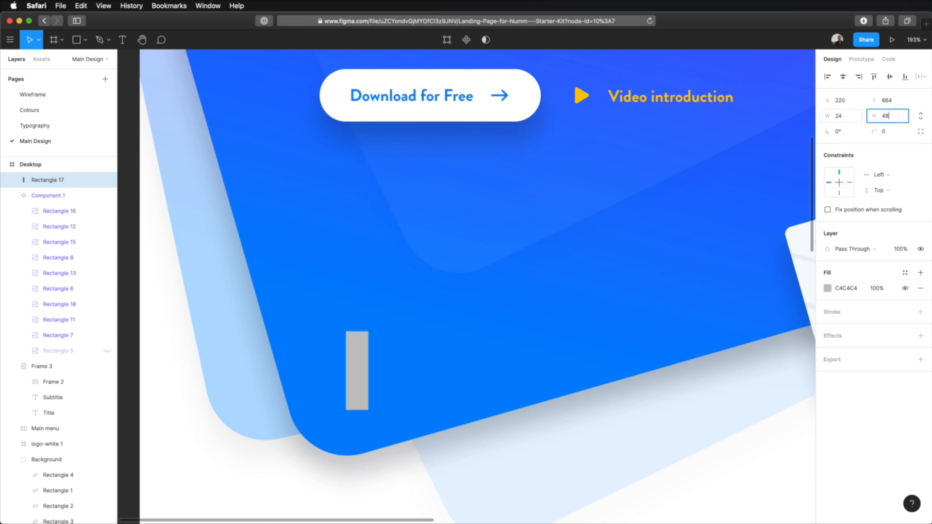
key("Tab")
left_click(885, 132)
type("100")
key("Tab")
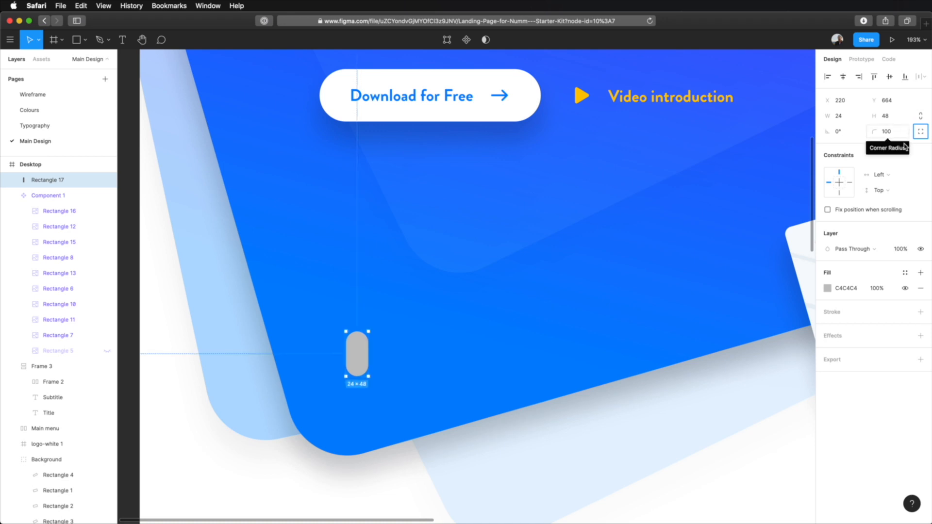
Replace the pill shape's fill with a white FFFFFF stroke
left_click(921, 290)
left_click(869, 296)
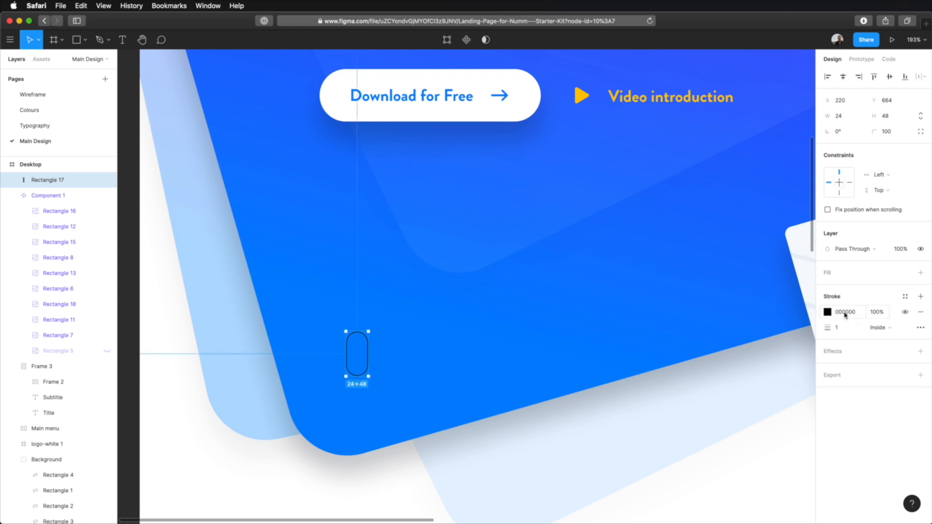
left_click(827, 312)
left_click_drag(768, 345, 580, 200)
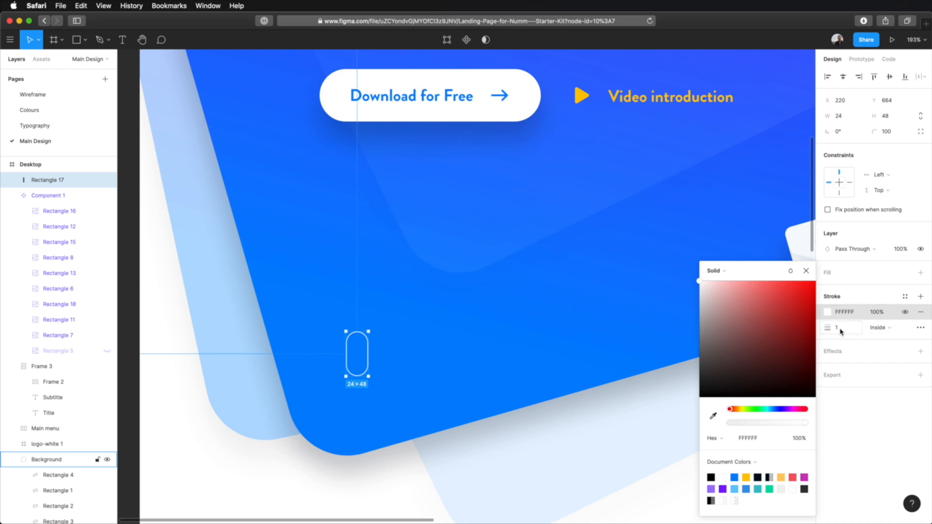
left_click(342, 349)
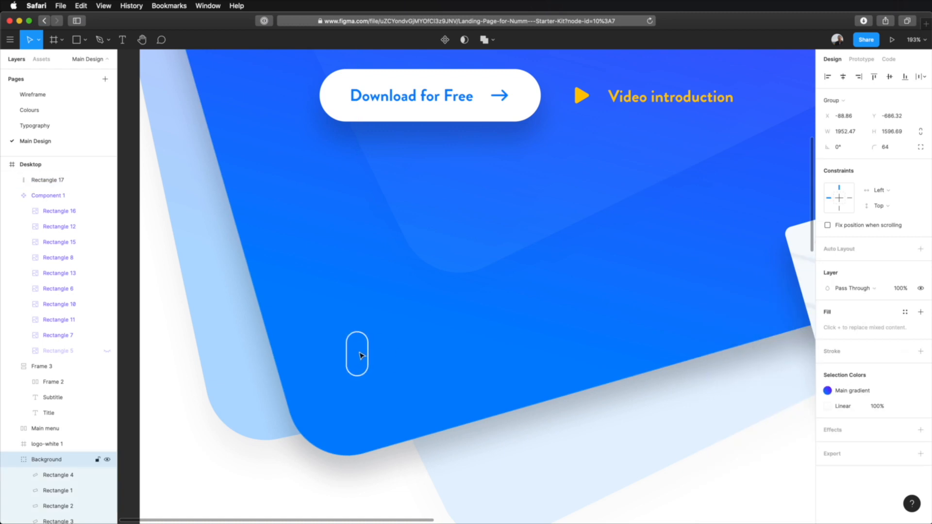
Draw a 6 × 6 circle beside the pill outline and fill it with white FFFFFF
left_click(85, 41)
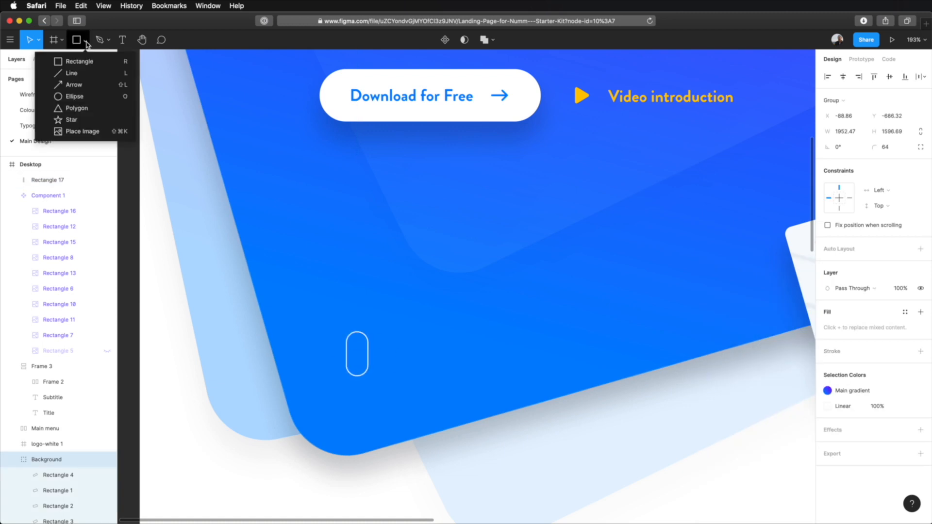
left_click(75, 97)
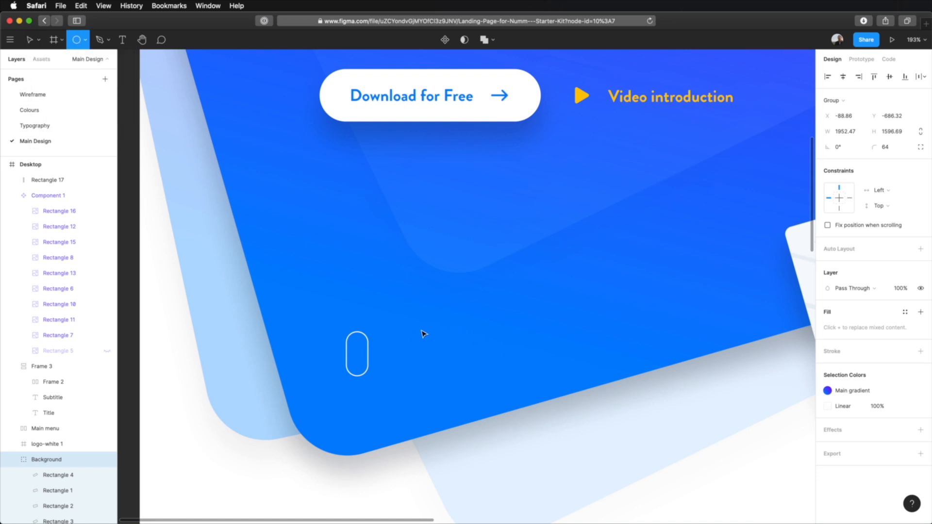
left_click_drag(417, 305, 559, 365)
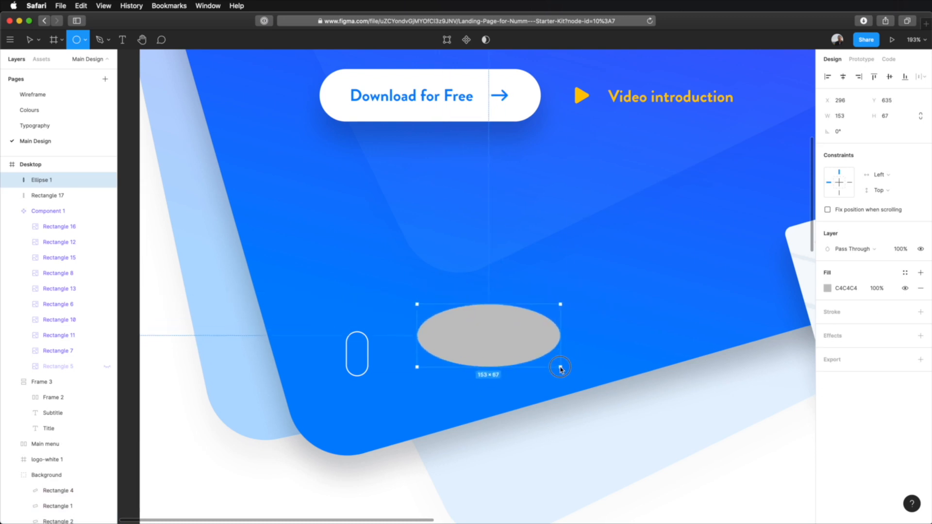
left_click_drag(561, 369, 418, 313)
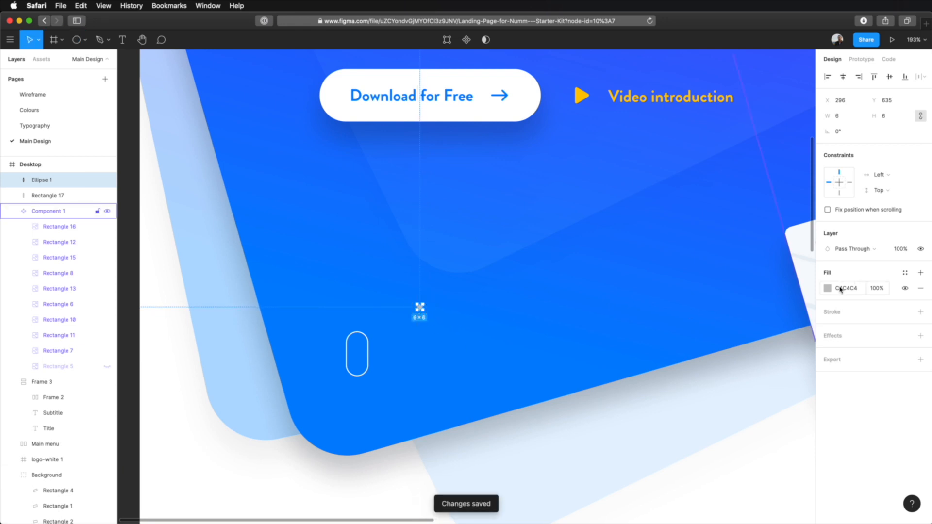
left_click(827, 288)
left_click(483, 328)
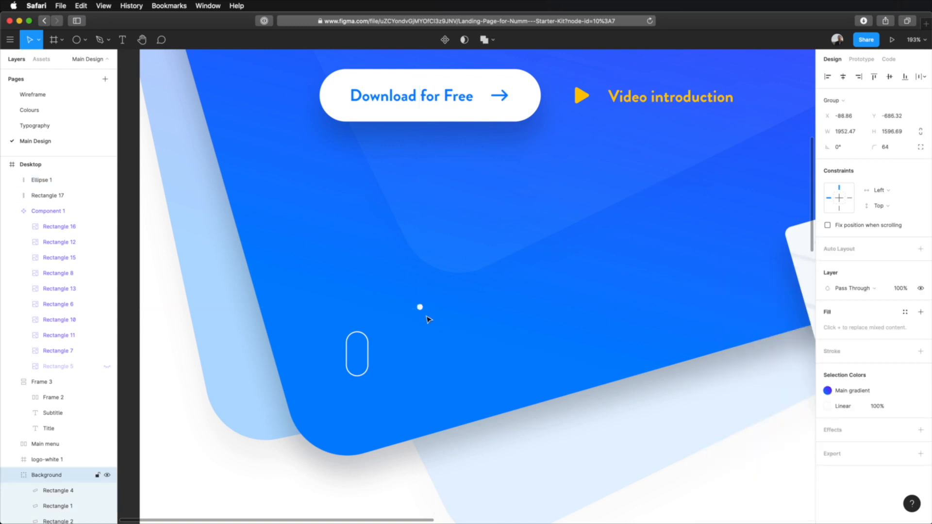
Move the small white circle inside the pill outline, centred horizontally near its top
left_click_drag(421, 309, 366, 346)
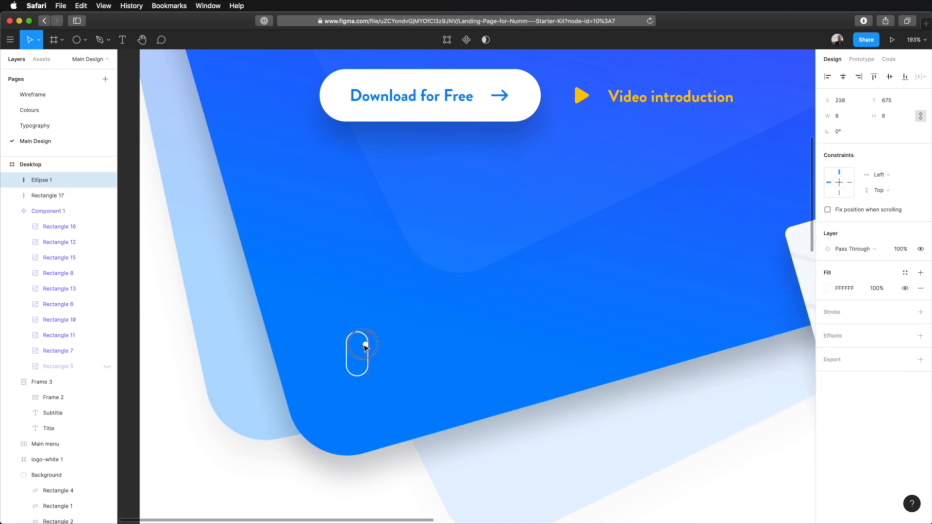
scroll(358, 346, "up", 10)
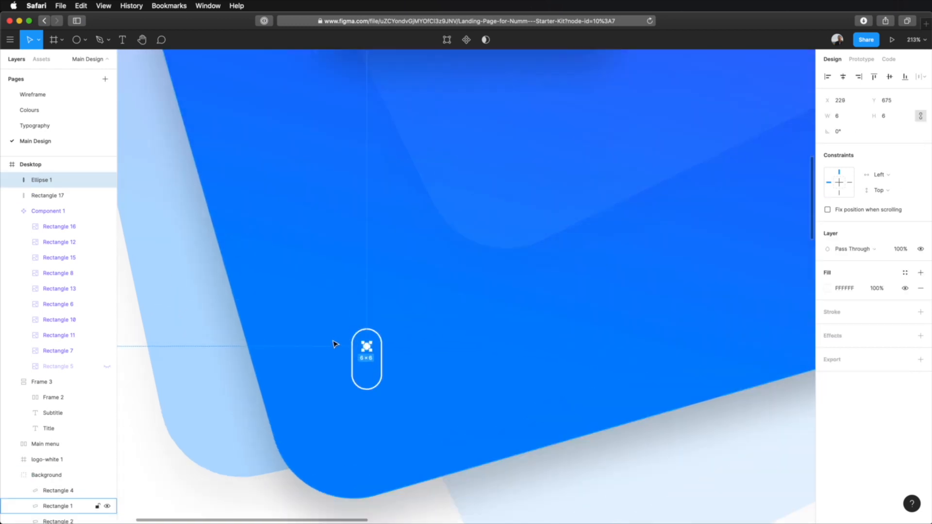
left_click(484, 334)
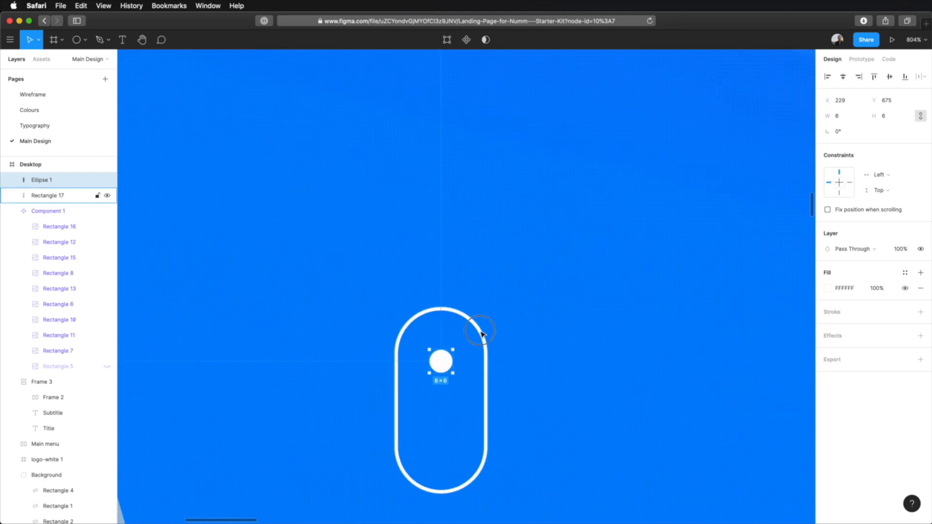
left_click(440, 362)
left_click_drag(440, 362, 441, 358)
key("Up")
Group the circle with the pill outline and rename the group Scroll
left_click(483, 336, "shift")
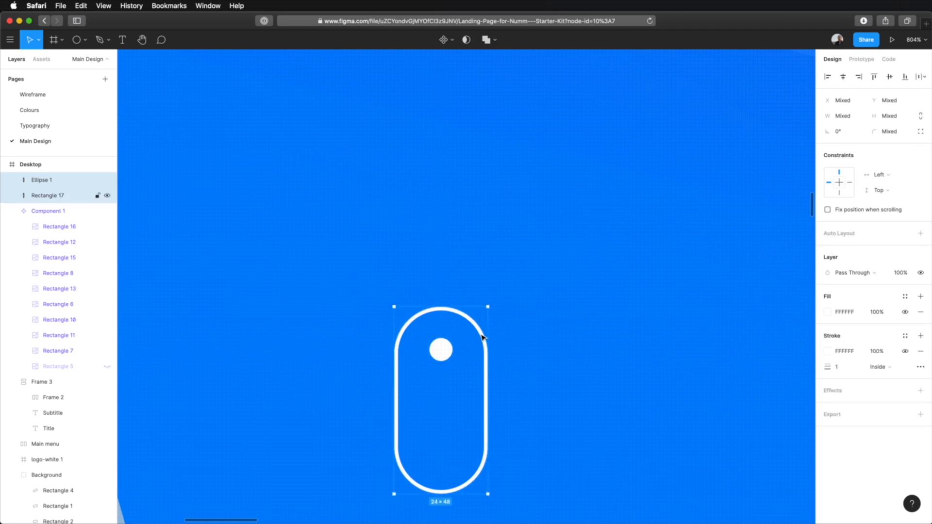
key("super+g")
double_click(41, 181)
type("Scroll")
key("Return")
Try aligning the Scroll group with the hero text's left edge using the layout grid, and hide the grid
scroll(484, 215, "down", 10)
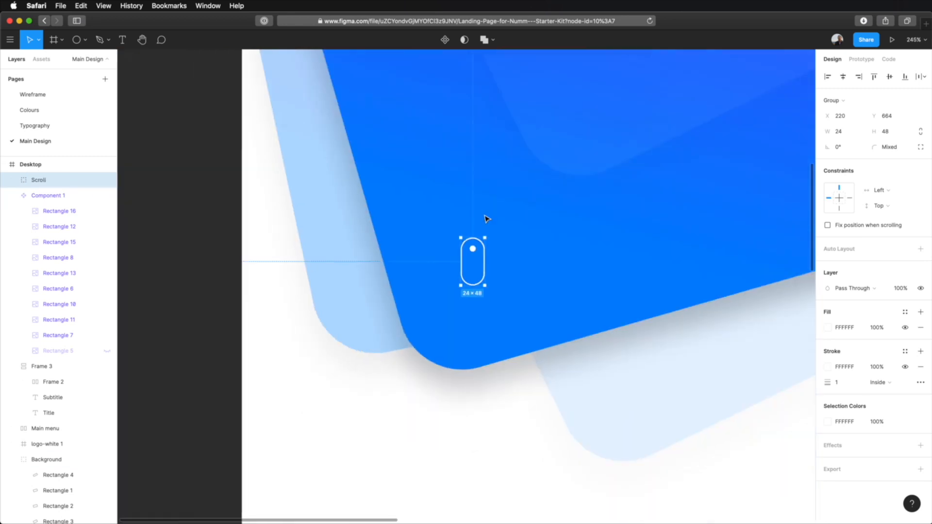
left_click_drag(513, 204, 427, 330)
key("ctrl+g")
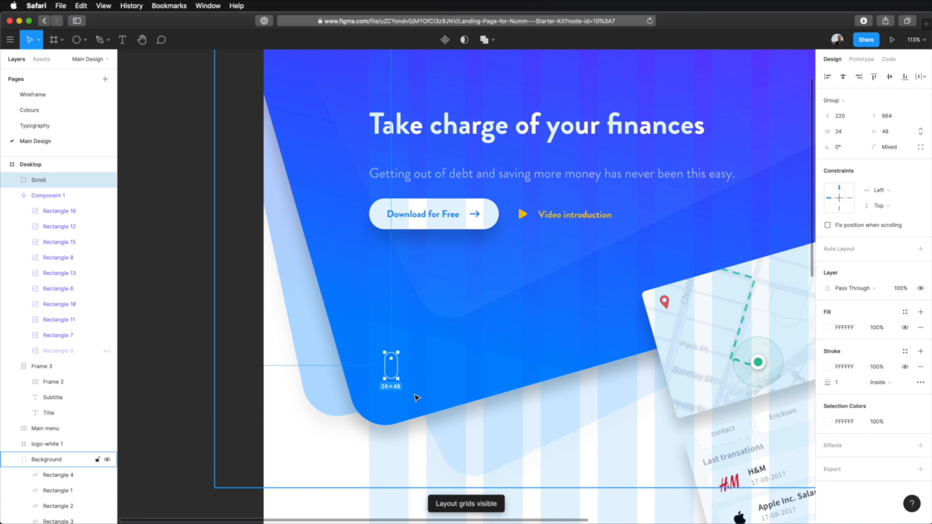
scroll(403, 396, "up", 6)
scroll(401, 378, "down", 3)
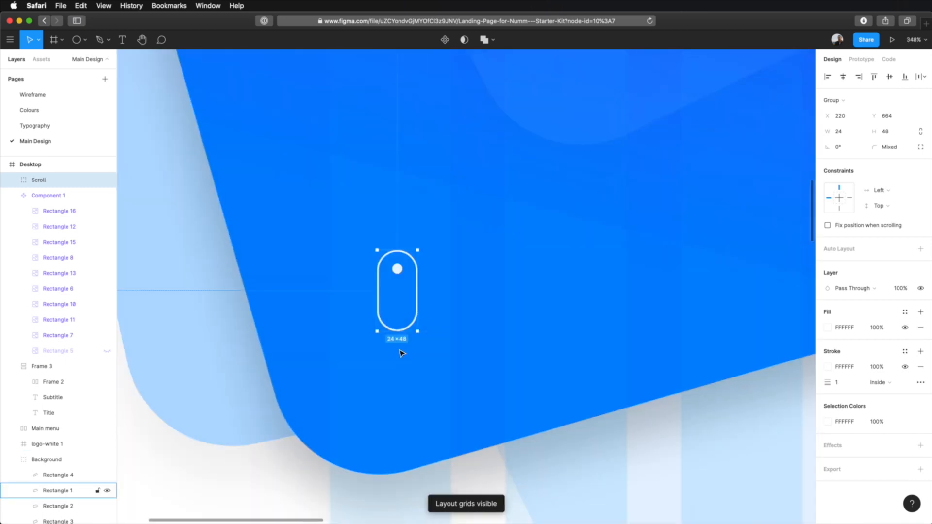
left_click_drag(417, 306, 392, 310)
key("super+z")
left_click_drag(395, 266, 353, 285)
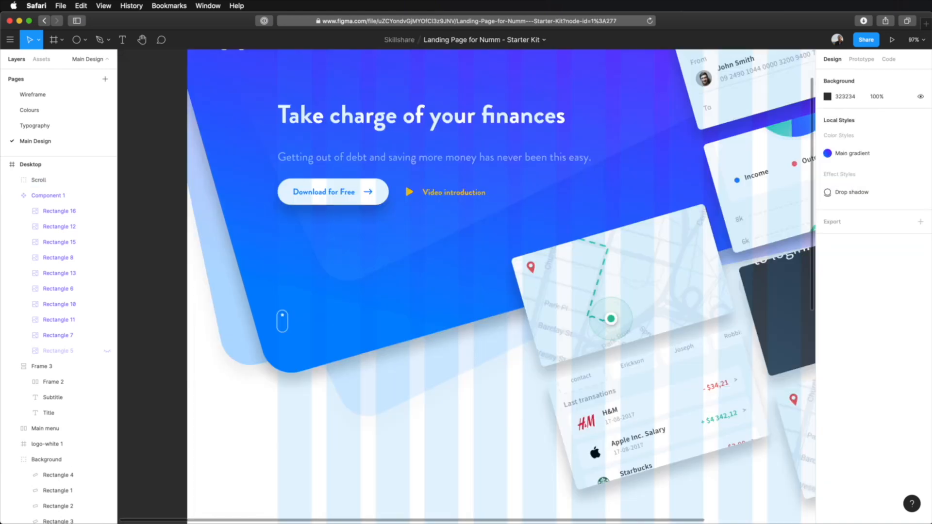
key("ctrl+g")
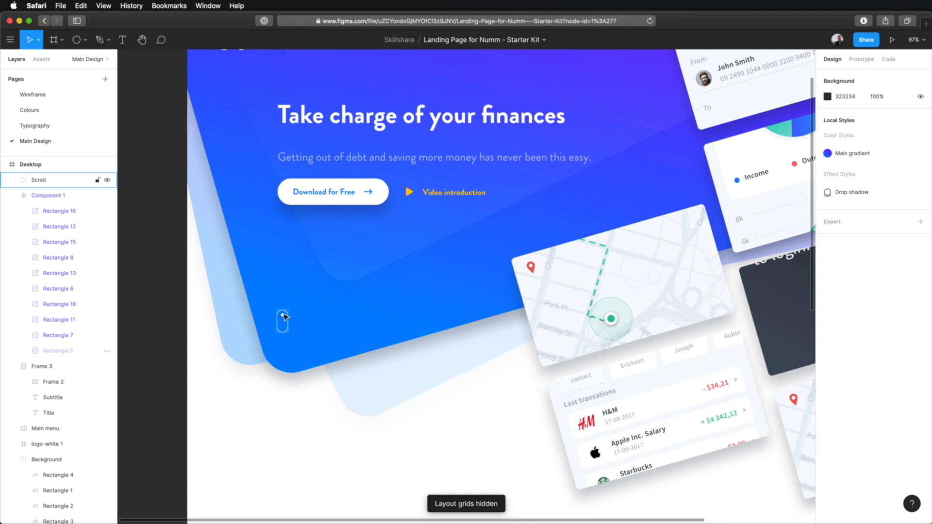
Move the Scroll group slightly right and down to about X 212, Y 686, inside the blue shape's lower corner
left_click_drag(284, 318, 293, 325)
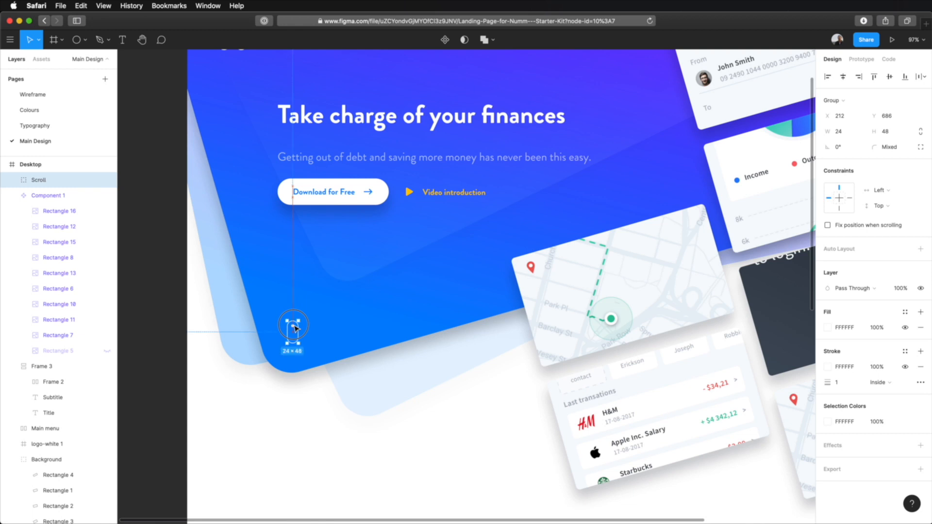
left_click(504, 455)
scroll(505, 456, "up", 1)
scroll(523, 440, "down", 3)
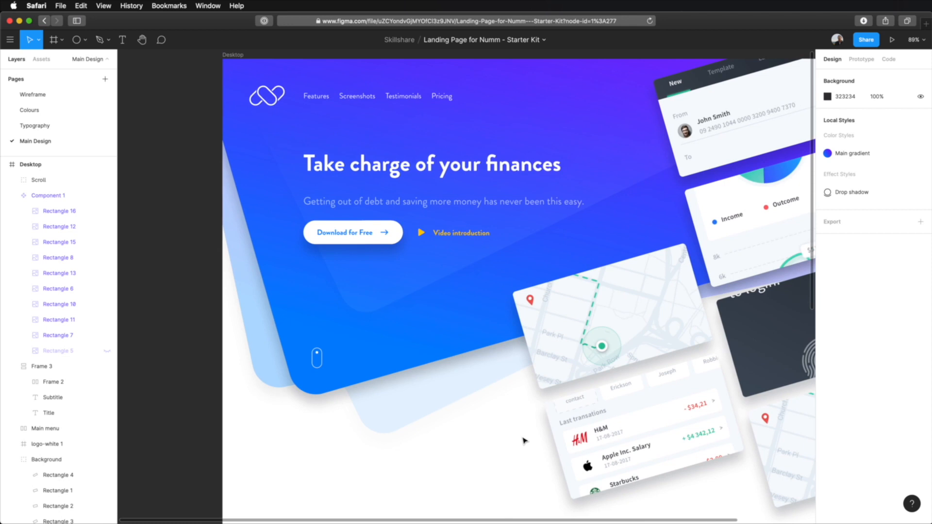
scroll(523, 440, "down", 2)
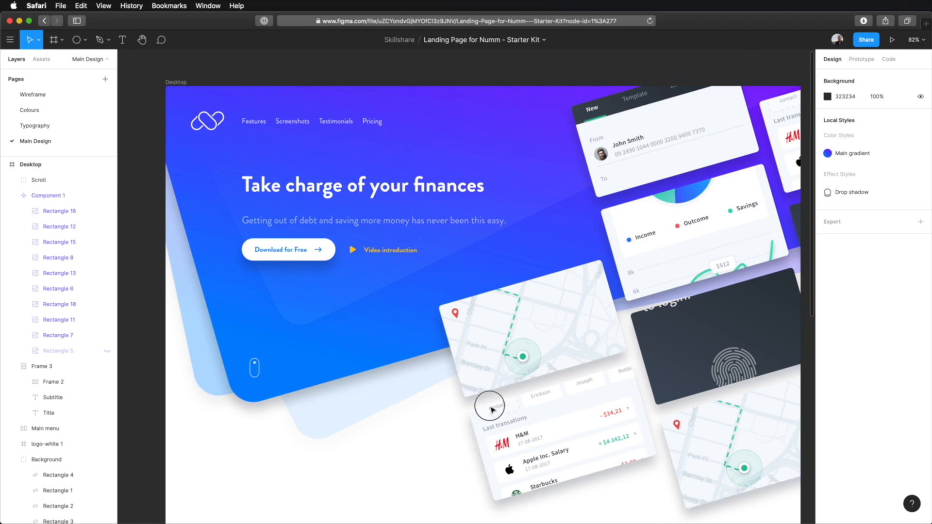
scroll(492, 406, "down", 2)
scroll(492, 405, "right", 2)
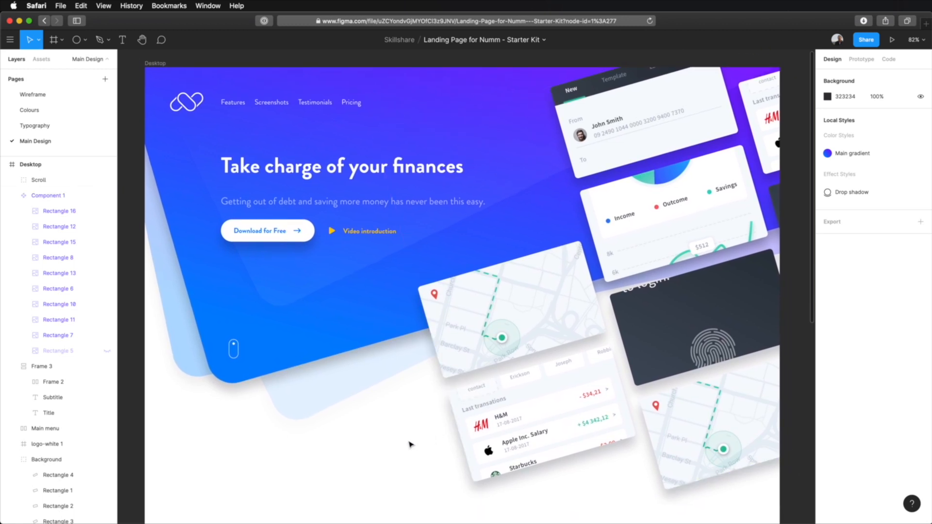